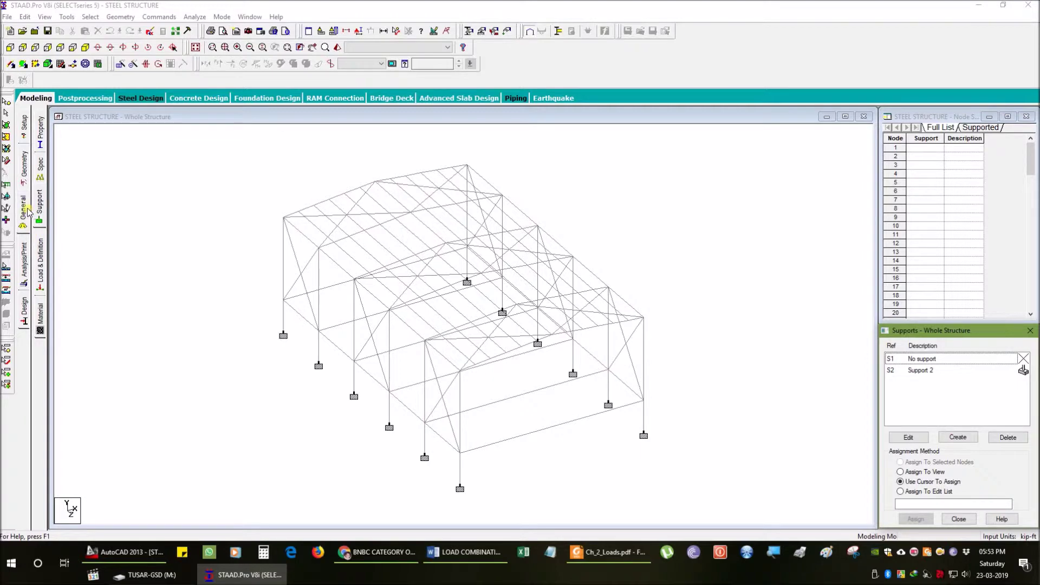
- Start a new reference load definition in the load definitions and save the structure file for the auto save
left_click(41, 260)
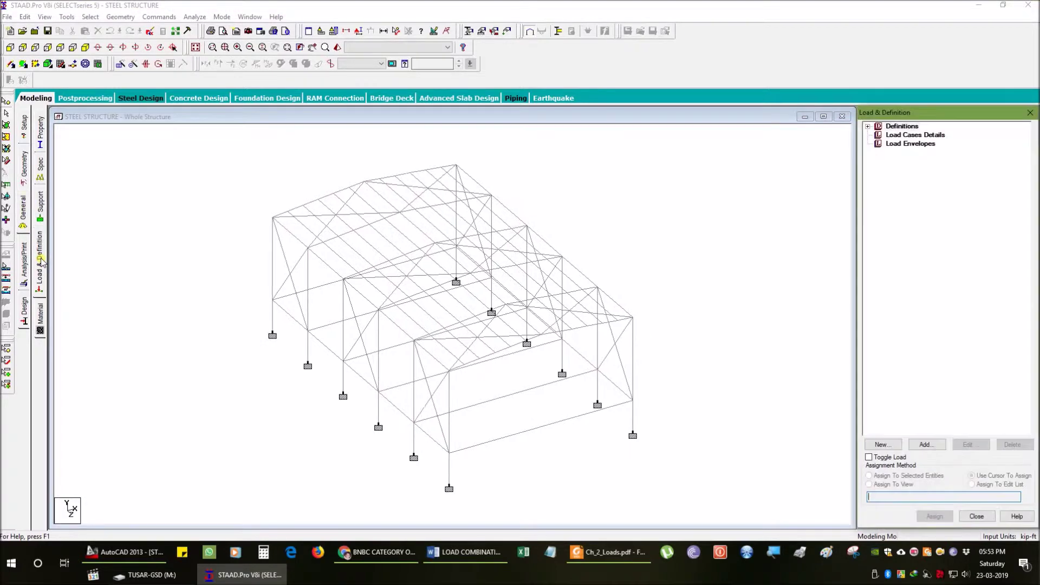
left_click(869, 127)
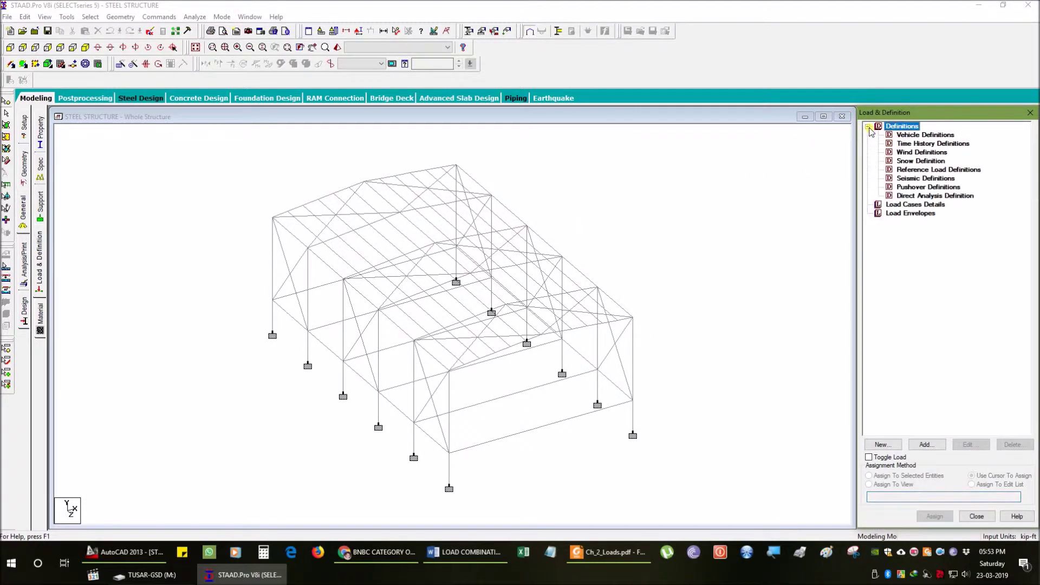
left_click(924, 170)
left_click(927, 445)
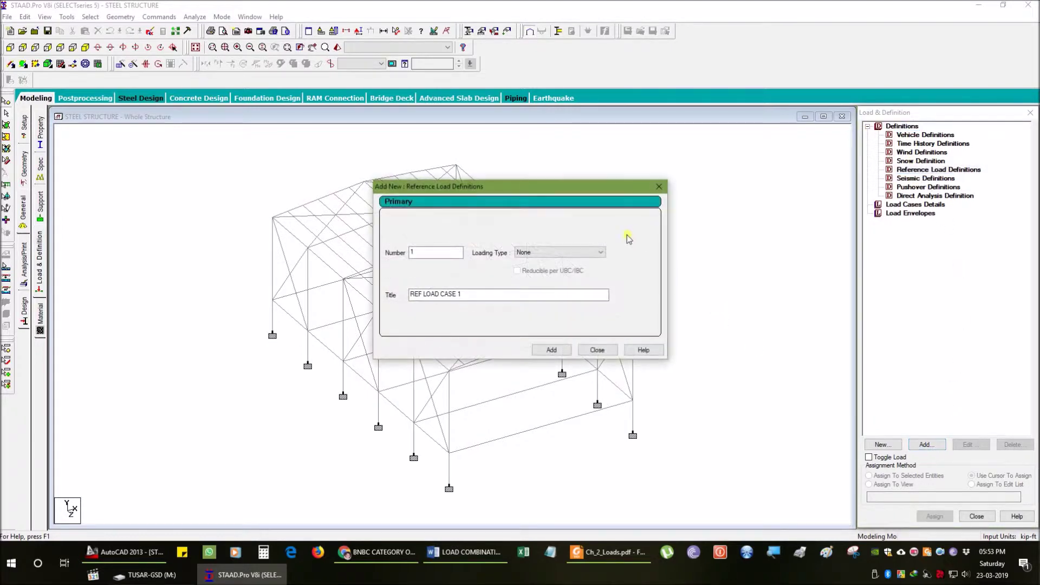
left_click(532, 253)
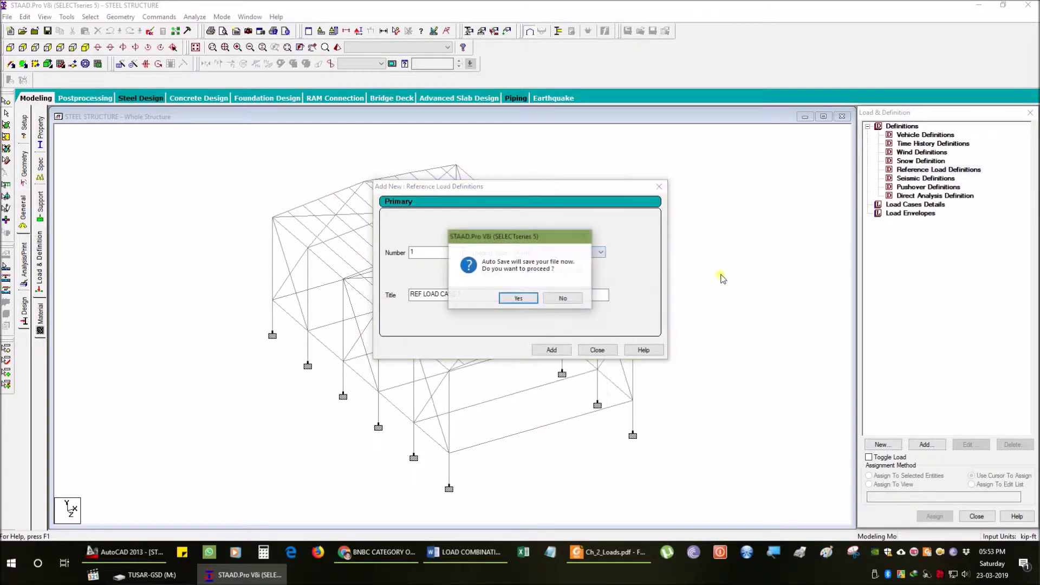
left_click(521, 299)
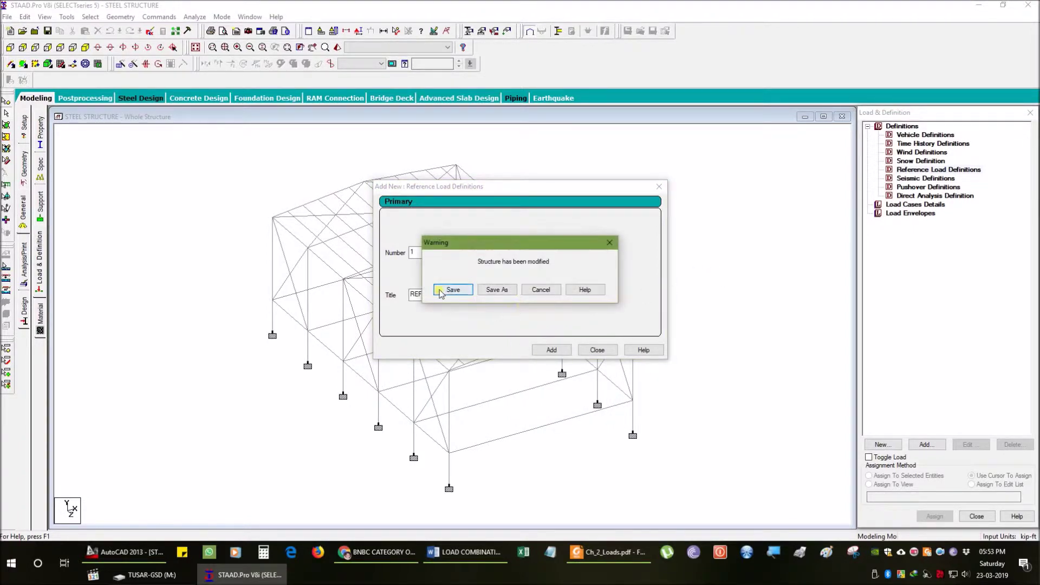
left_click(442, 292)
- Add reference load 1 with loading type Dead and the title DL
left_click(550, 252)
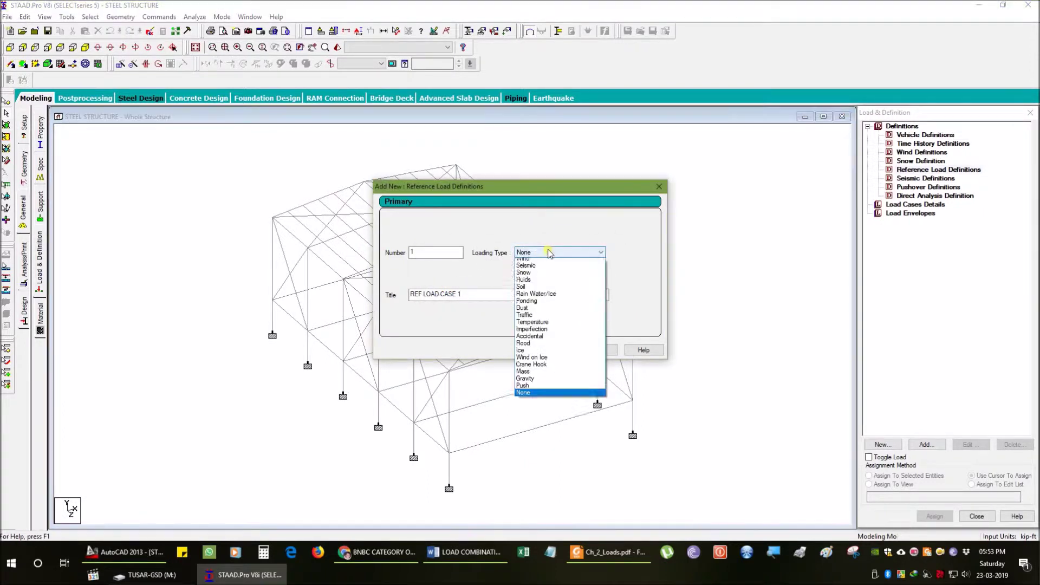
left_click(535, 264)
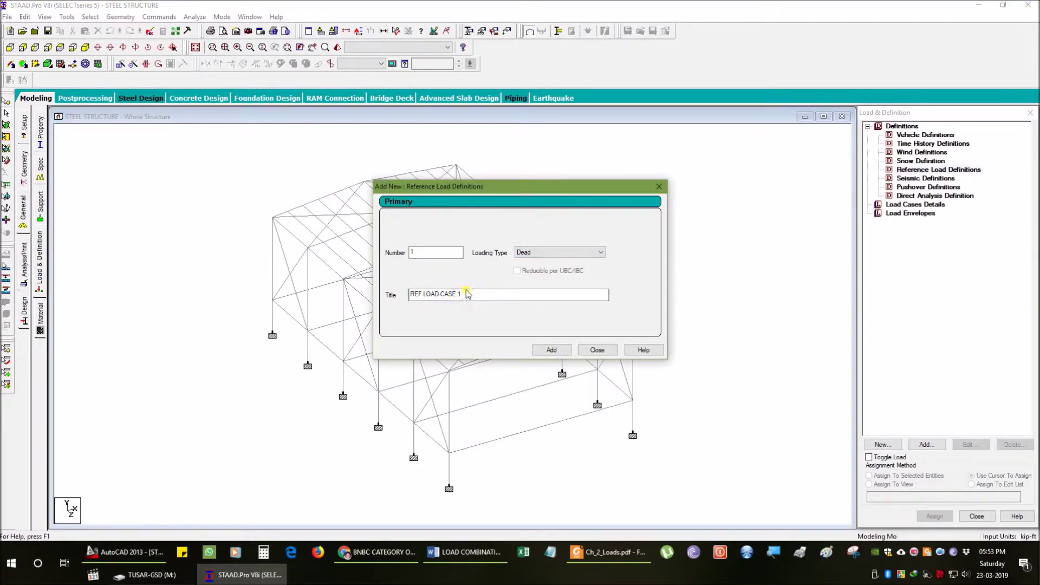
left_click_drag(469, 295, 326, 290)
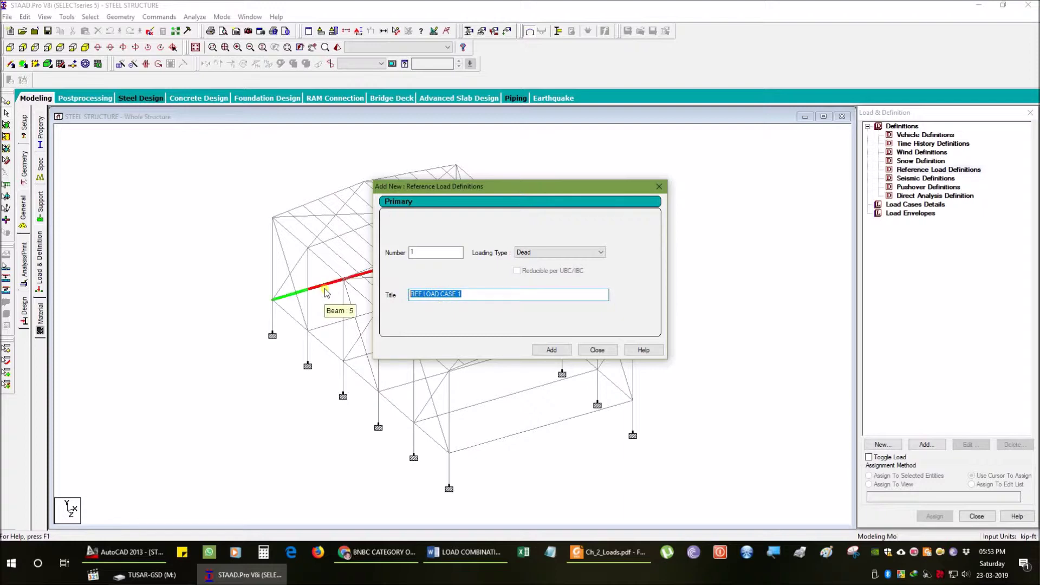
type("DL")
left_click(551, 350)
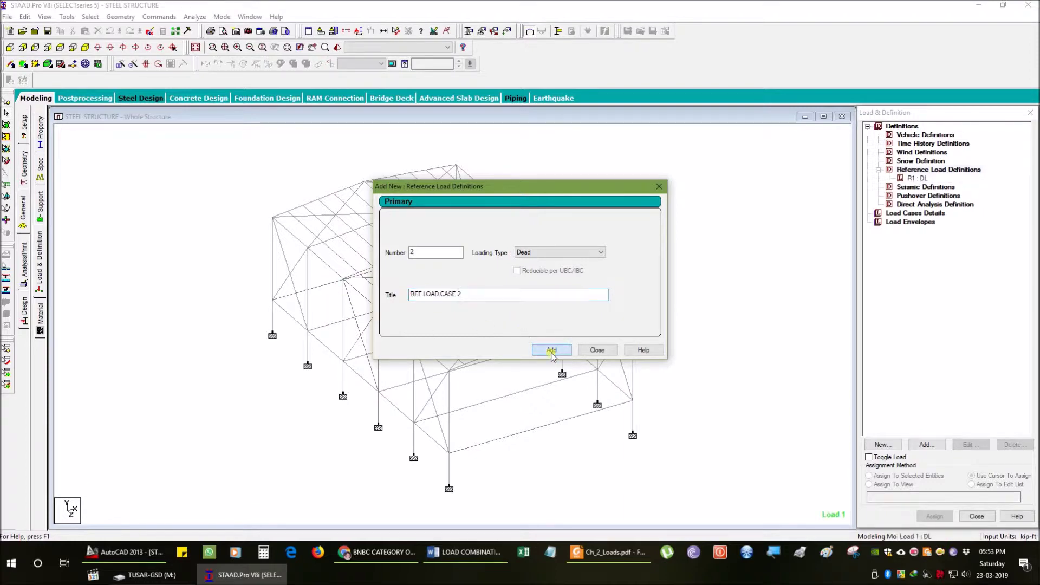
- Add reference load 2 with loading type Live and the title LL
left_click(577, 252)
left_click(538, 269)
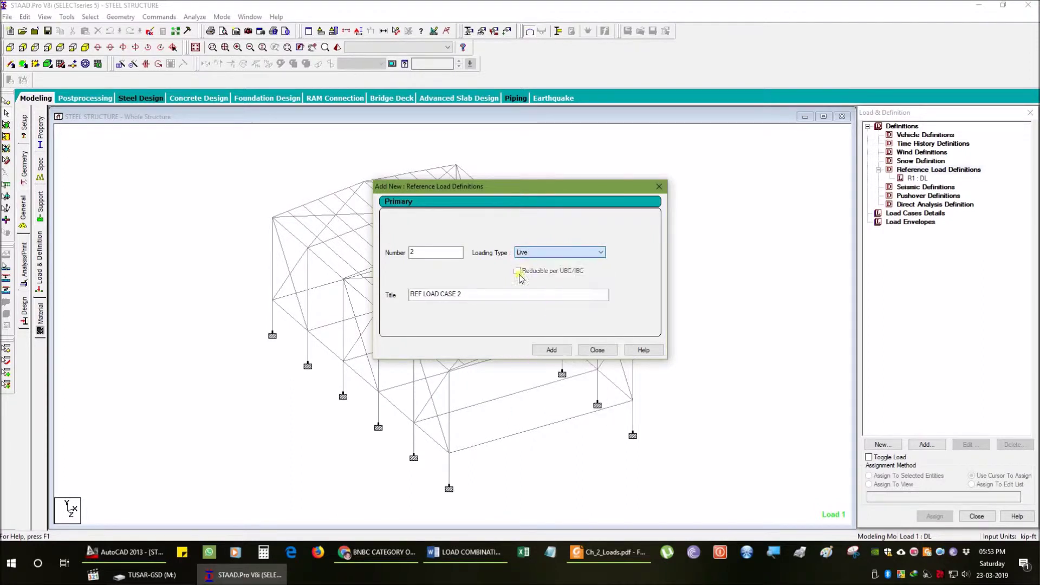
left_click_drag(461, 295, 336, 270)
type("LL")
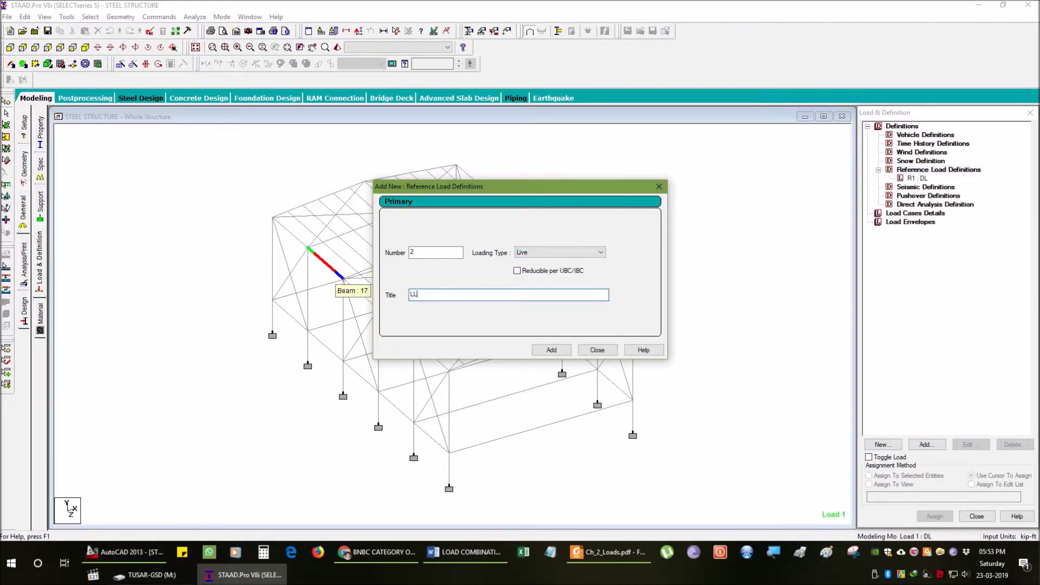
left_click(551, 350)
- Add reference load 3 with loading type Roof Live and the title RL, and finish adding reference loads
left_click(603, 251)
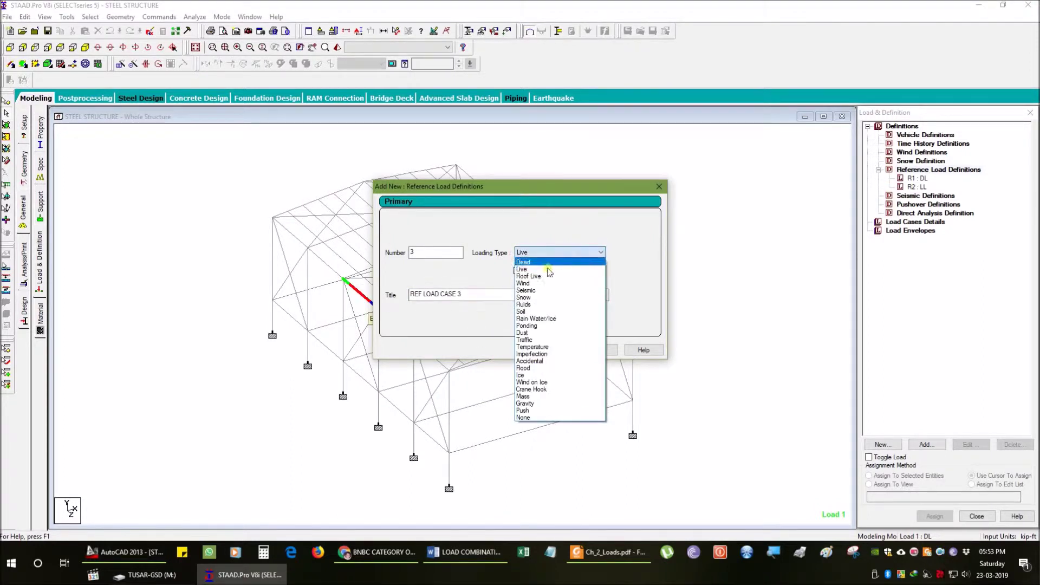
left_click(537, 272)
left_click_drag(461, 295, 378, 295)
type("RL")
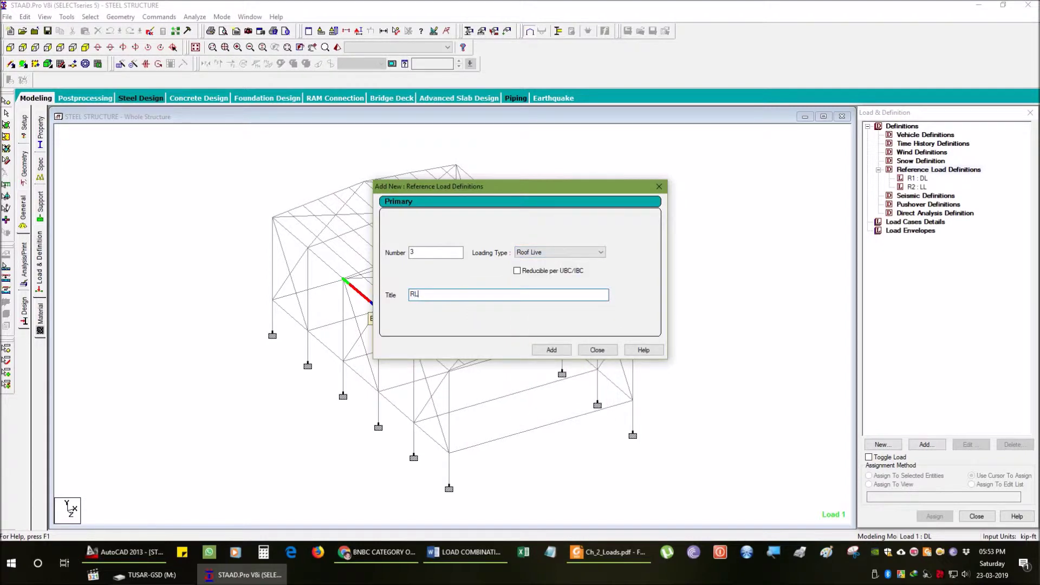
left_click(551, 350)
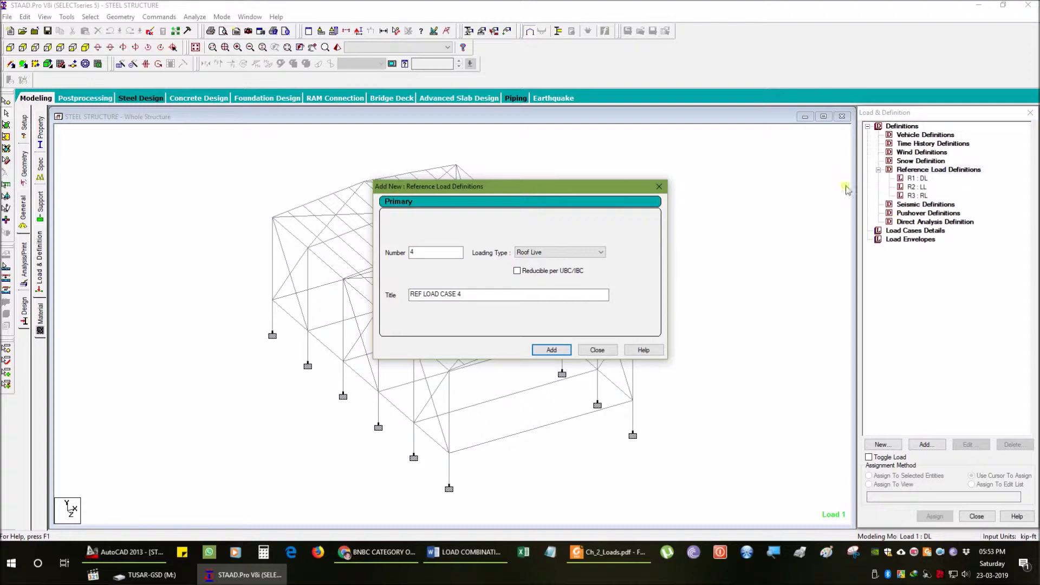
left_click(596, 351)
- Add wind type definition number 1 with the comment WIND 1
left_click(911, 153)
left_click(926, 445)
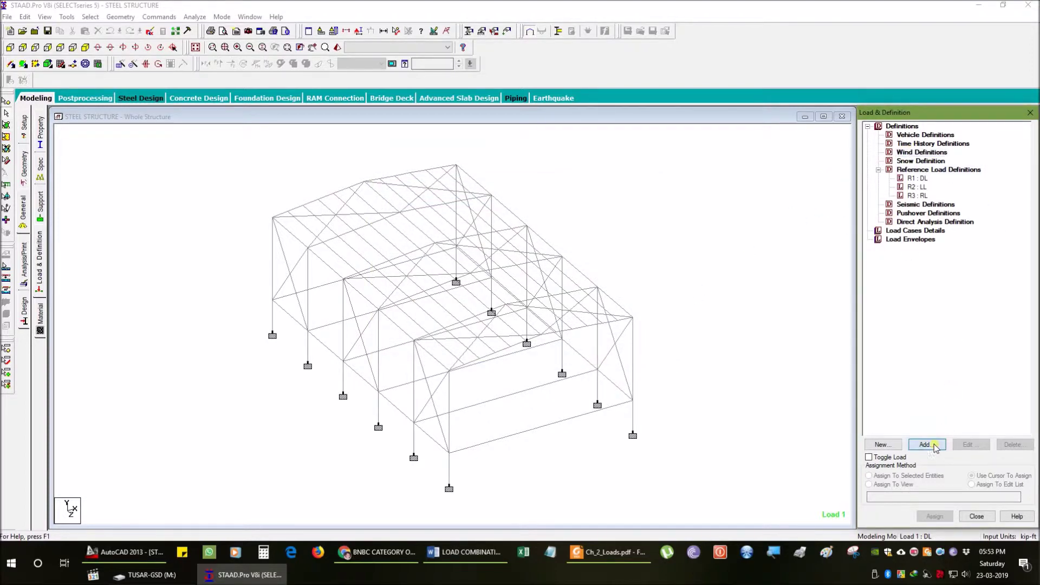
left_click(558, 264)
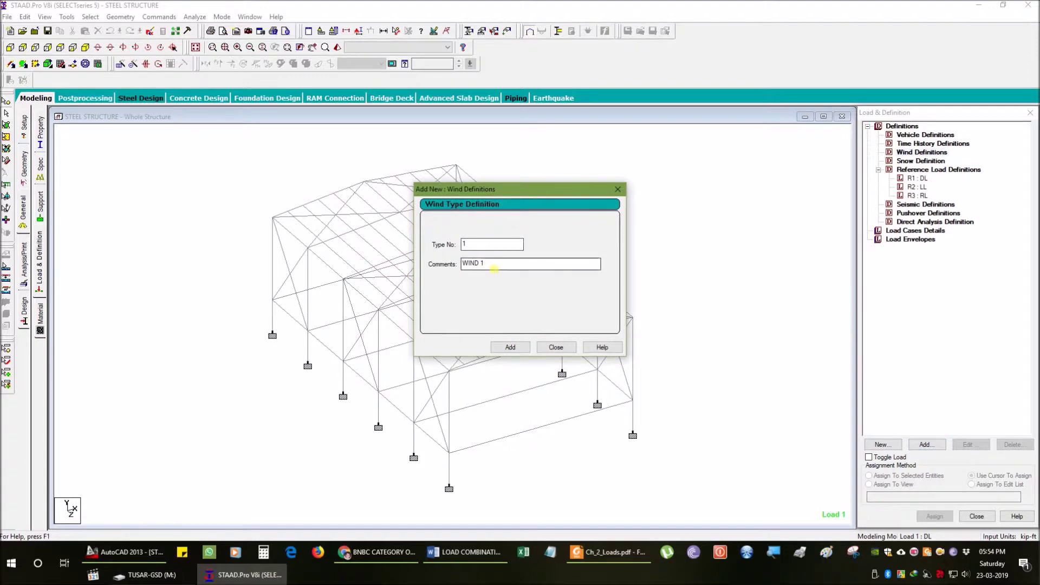
left_click(511, 348)
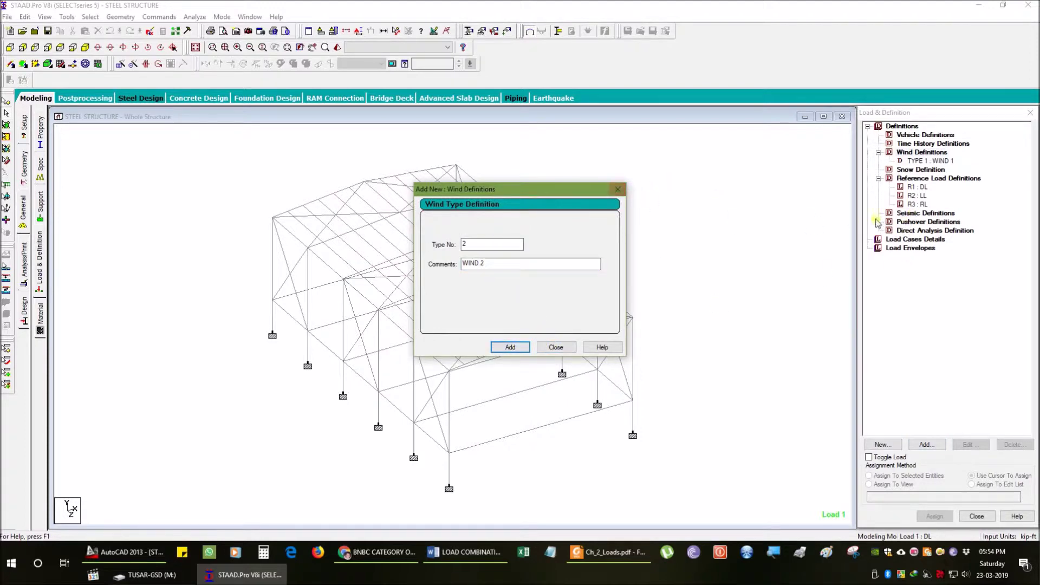
left_click(618, 189)
left_click(917, 214)
left_click(927, 444)
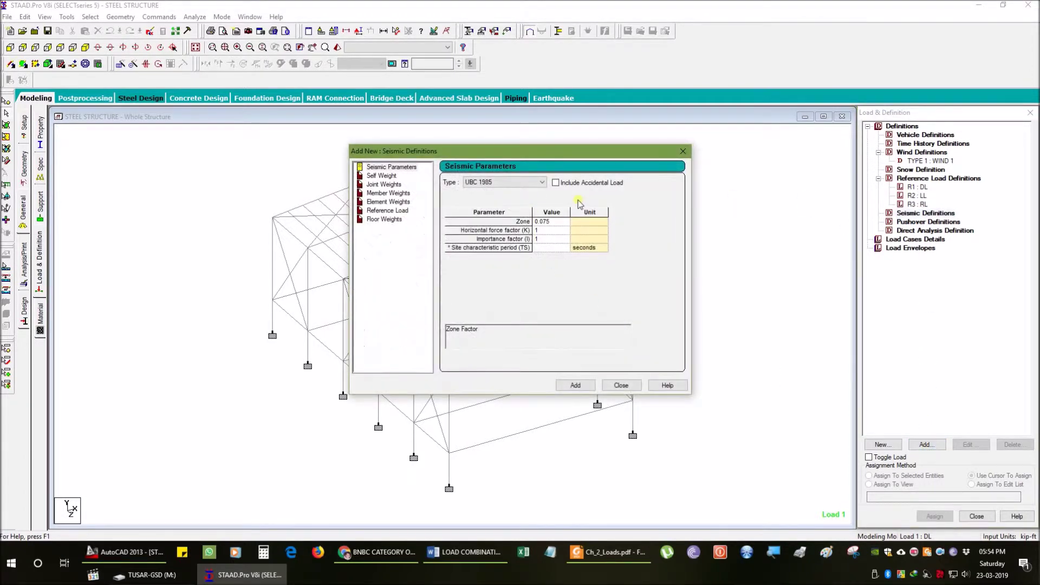
left_click(621, 386)
- Start a Custom intensity definition for wind type WIND 1, calculated as per ASCE-7 with the 2002 edition
left_click(940, 161)
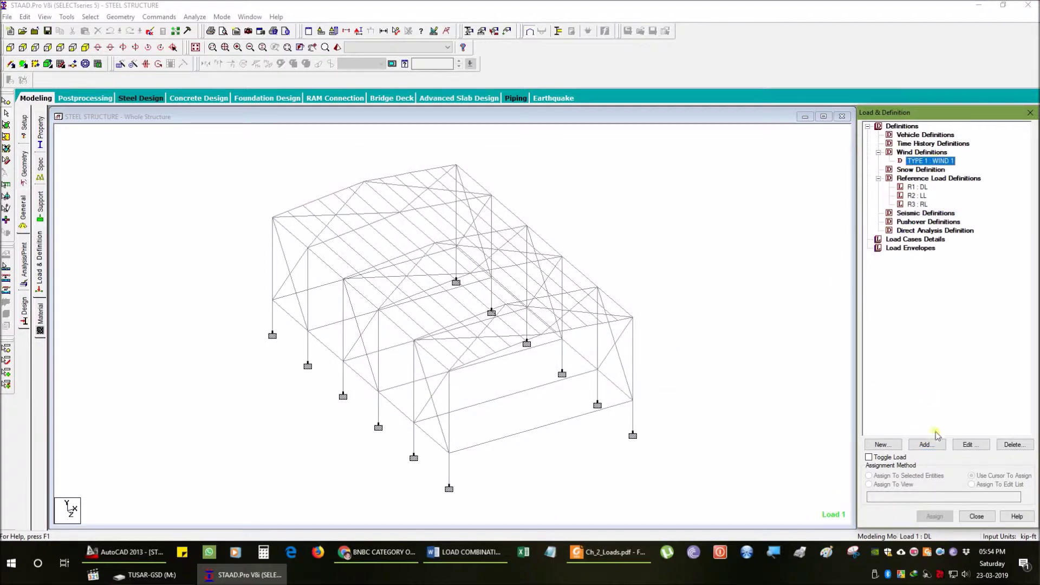
double_click(945, 161)
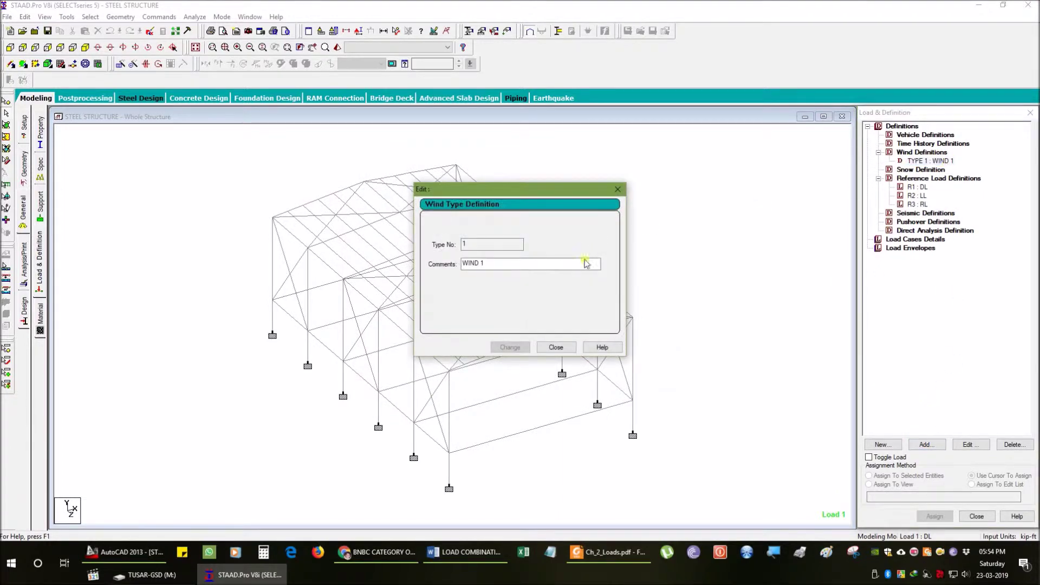
left_click(556, 347)
left_click(927, 445)
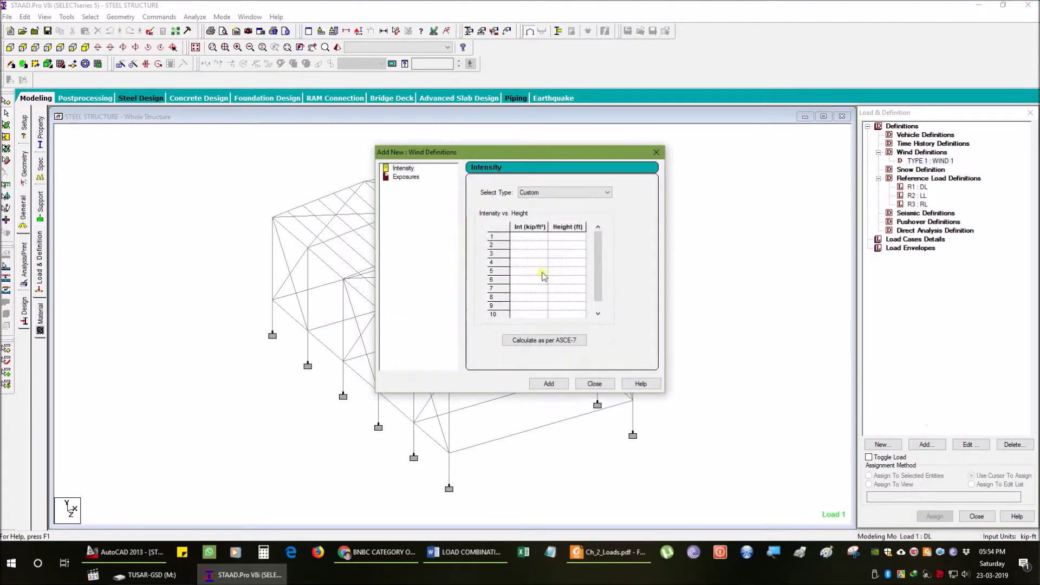
left_click(553, 193)
left_click(547, 203)
left_click(544, 341)
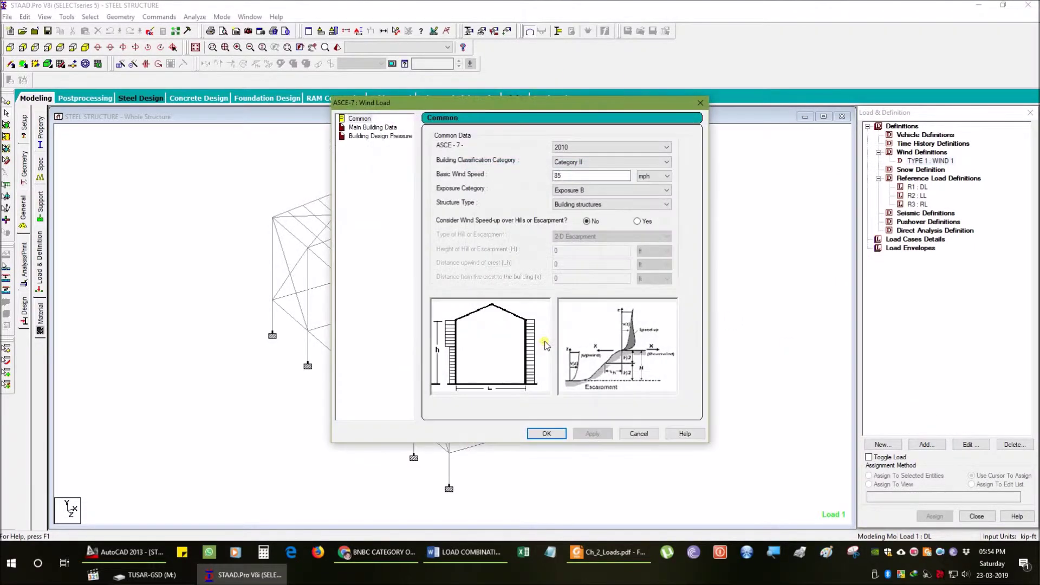
left_click(579, 148)
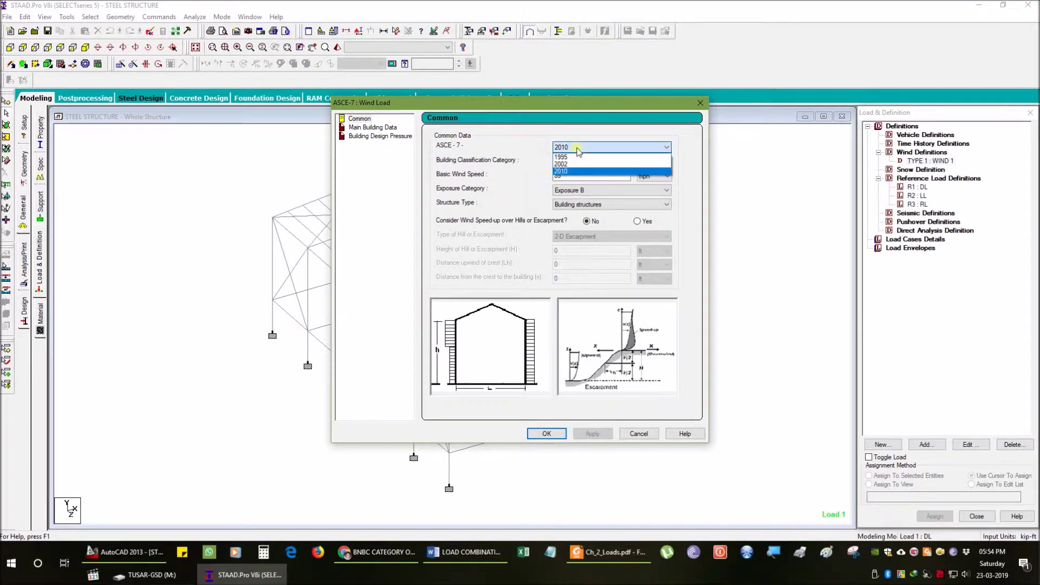
left_click(575, 165)
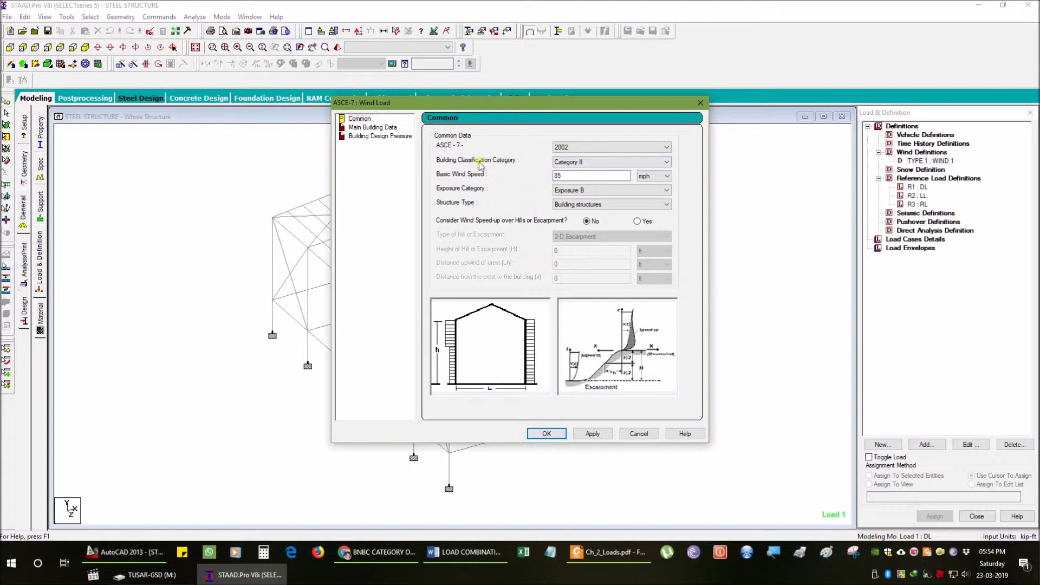
- Set the basic wind speed to 210 kmph, keep Building structures as structure type, and apply the ASCE-7 data to calculate the intensities
left_click(574, 175)
left_click(665, 176)
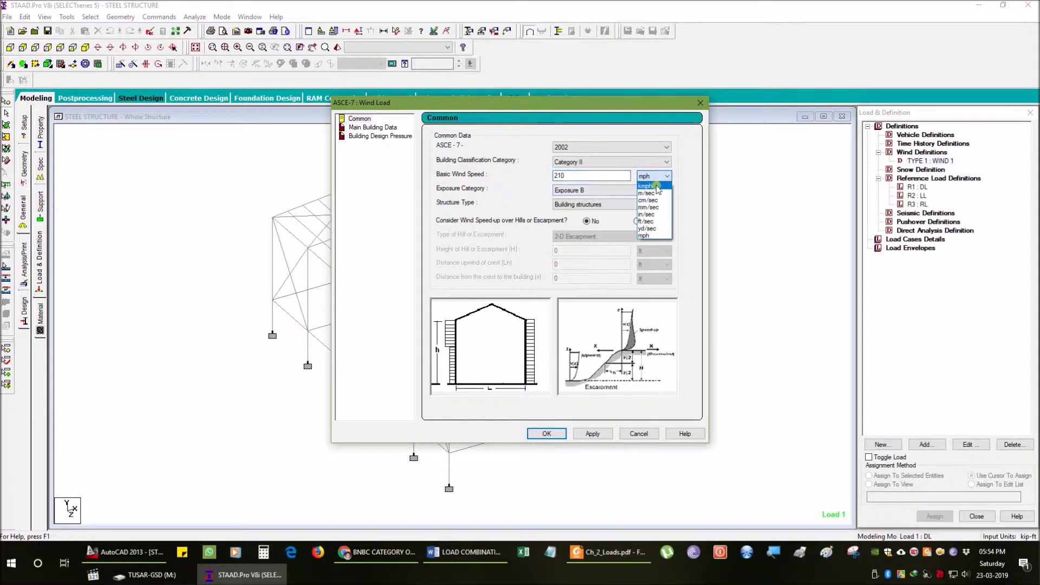
left_click(656, 190)
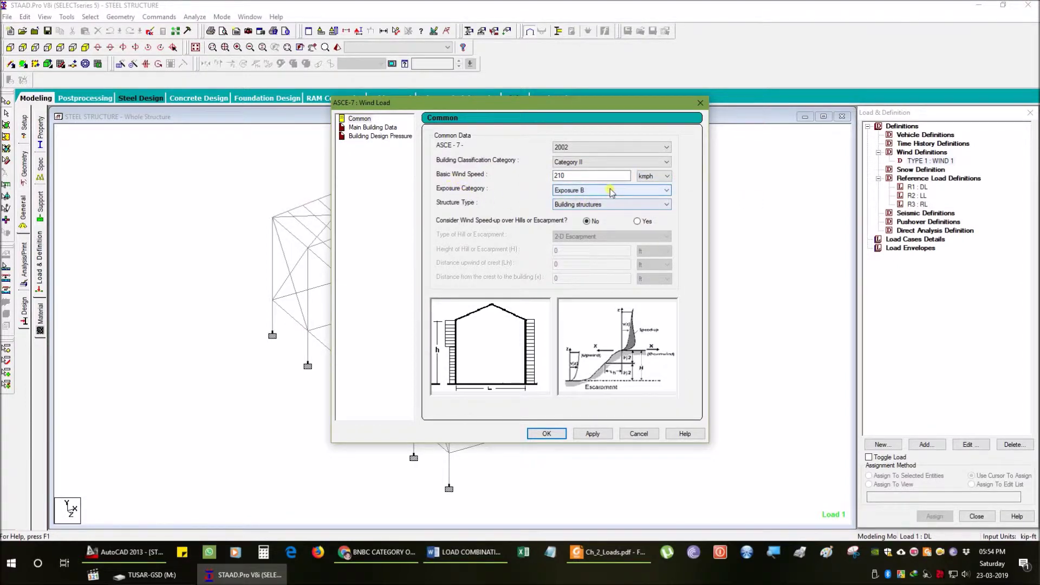
left_click(596, 205)
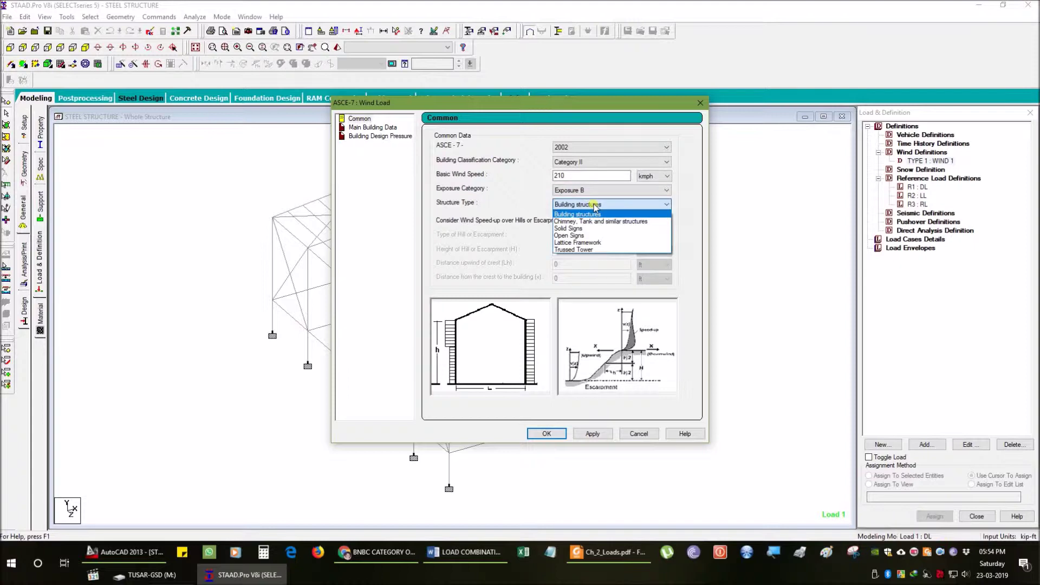
left_click(764, 252)
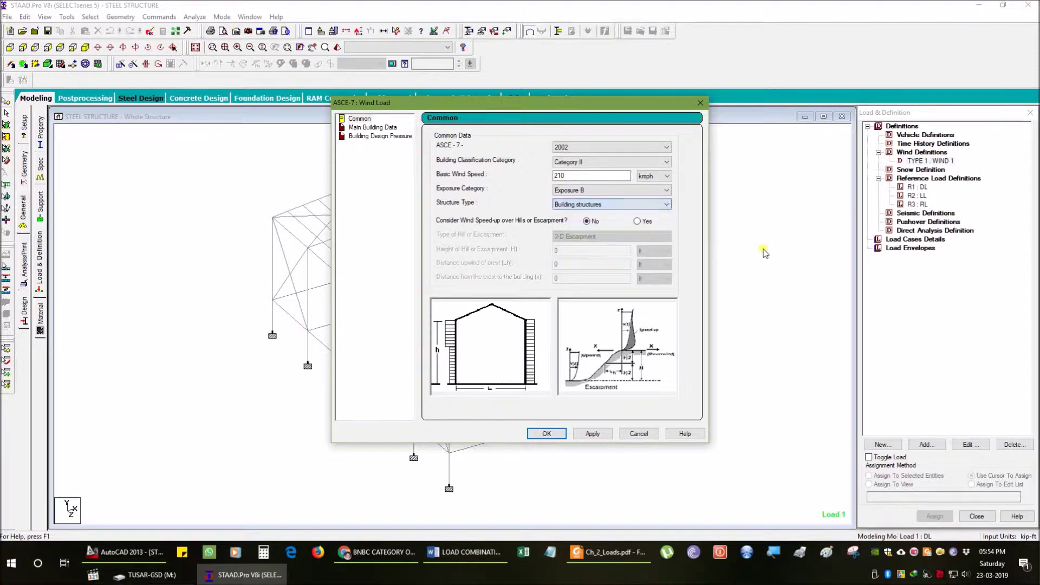
left_click(587, 438)
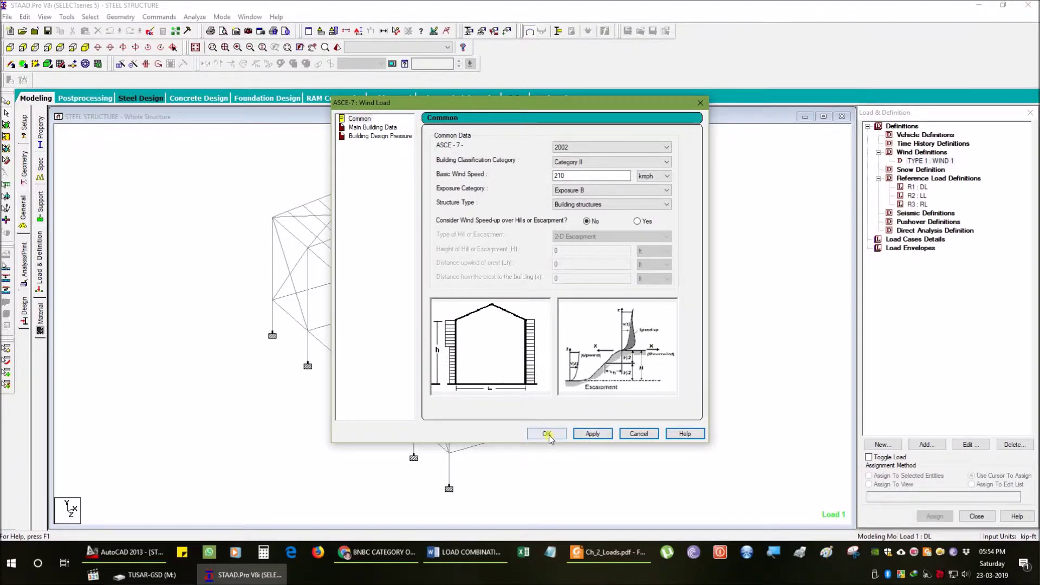
left_click(547, 433)
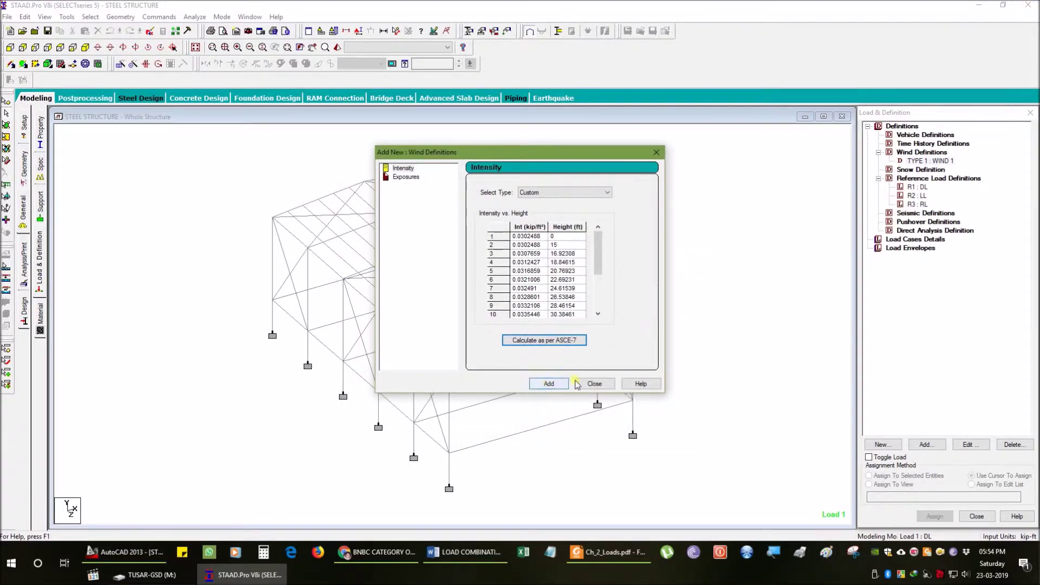
- Add the calculated intensity table to WIND 1, along with an exposure factor of 1
left_click(549, 384)
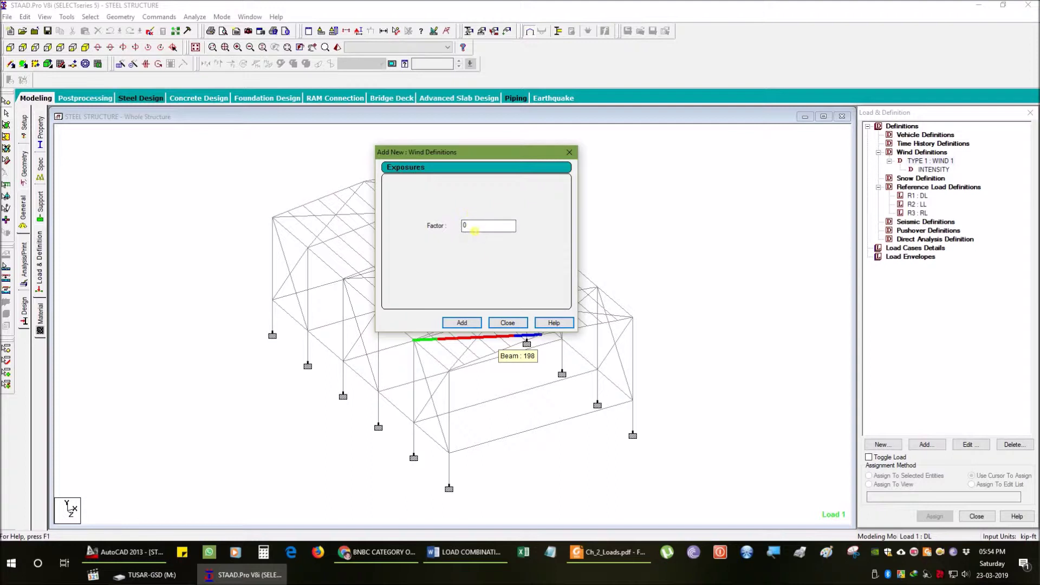
left_click(462, 323)
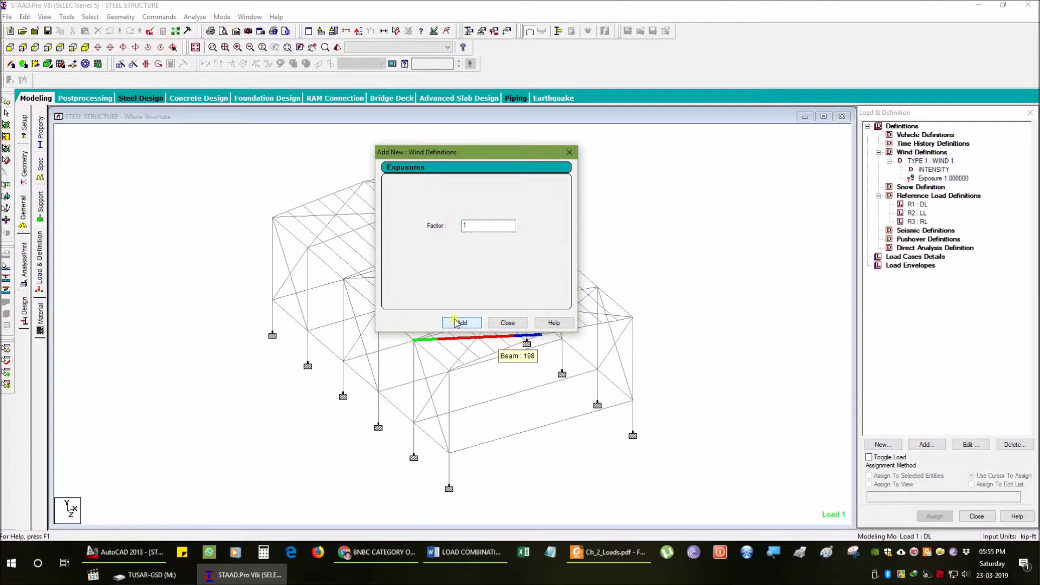
left_click(509, 323)
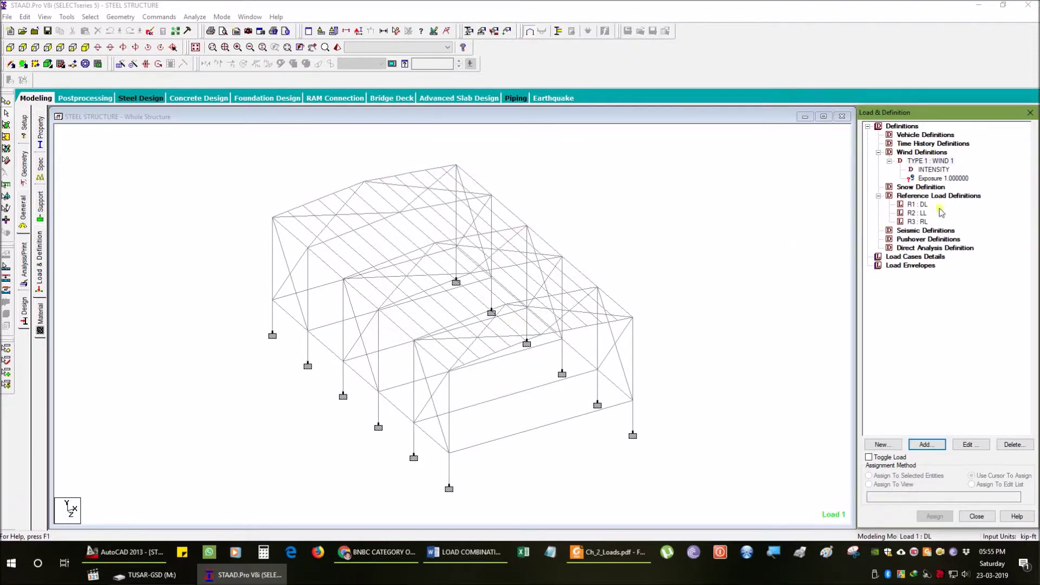
- Start a UBC 1994 seismic definition and set its zone factor to 0.15
left_click(921, 232)
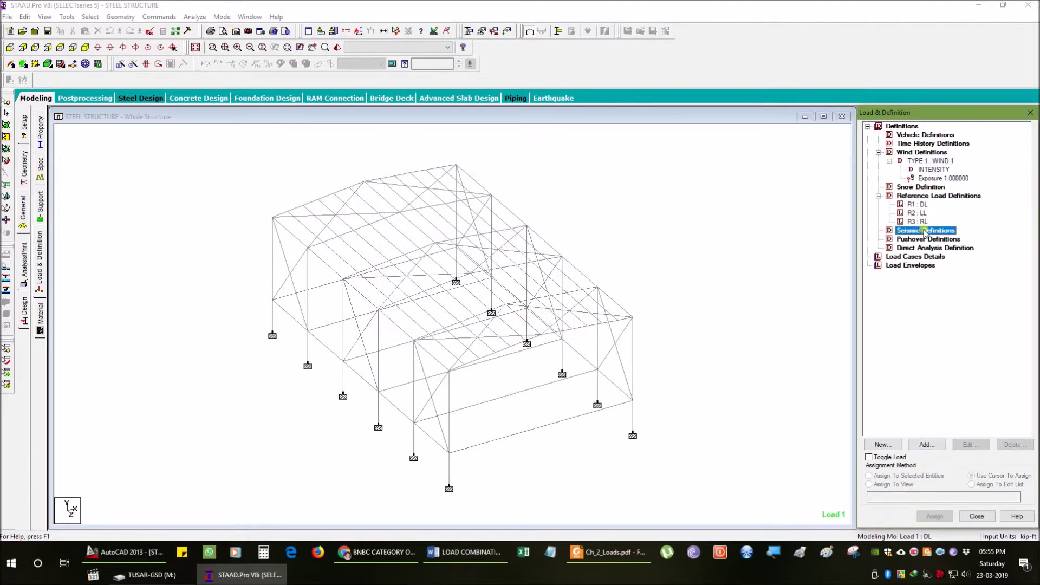
left_click(926, 444)
left_click(541, 182)
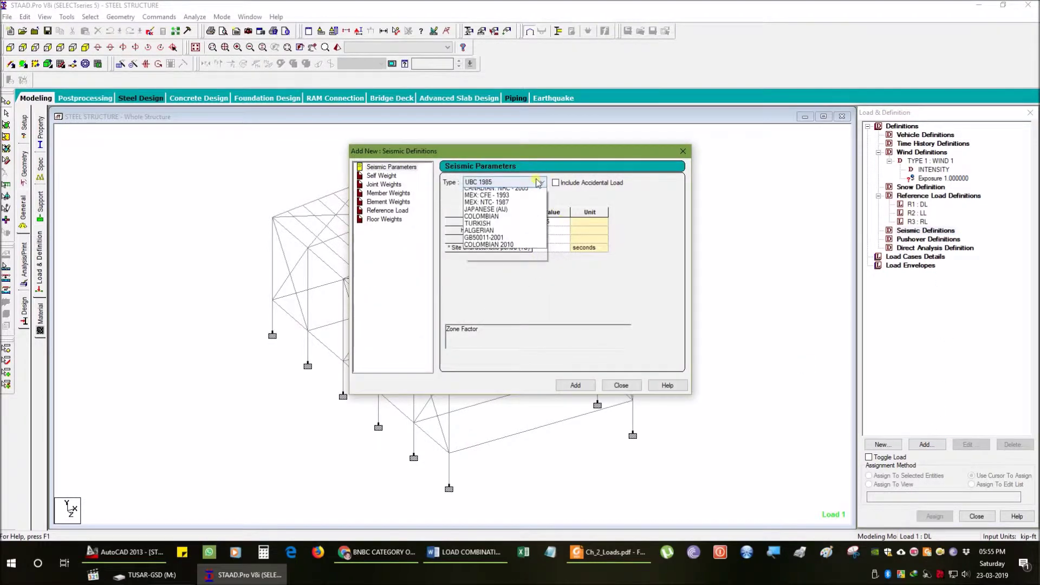
left_click(503, 202)
left_click(536, 227)
type("0.075")
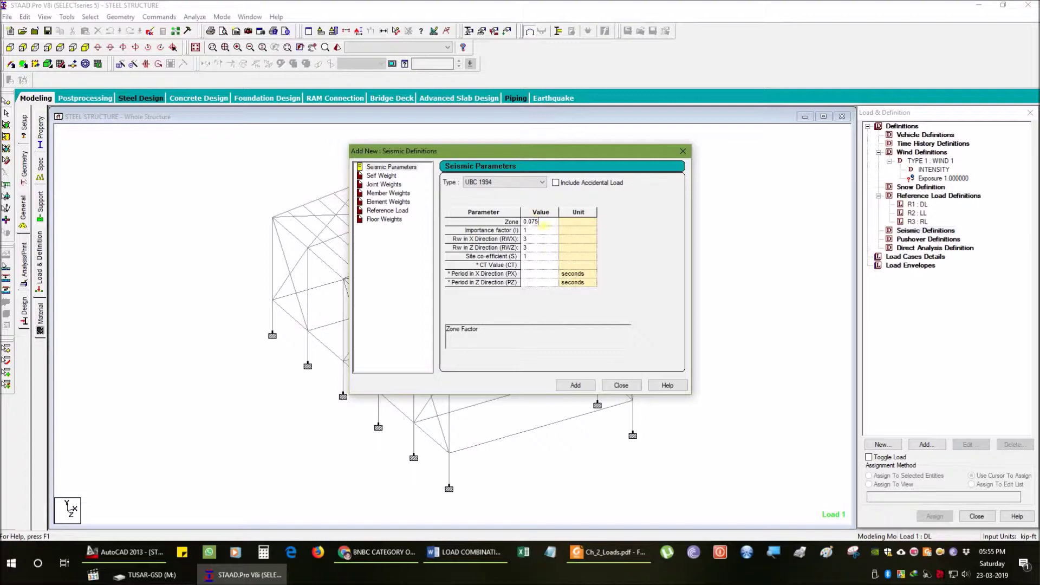
left_click_drag(534, 227, 532, 223)
left_click(553, 232)
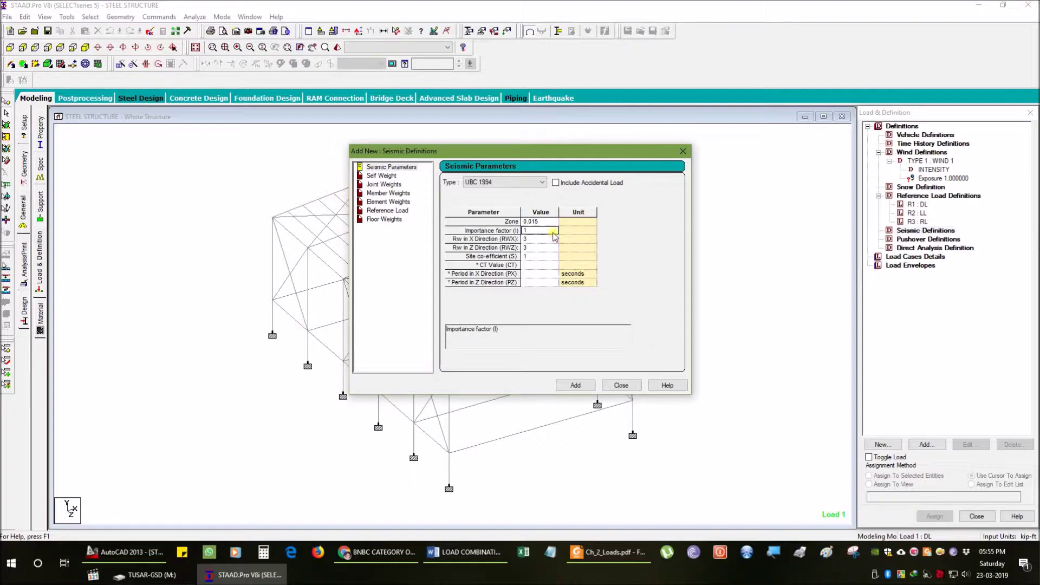
left_click(529, 221)
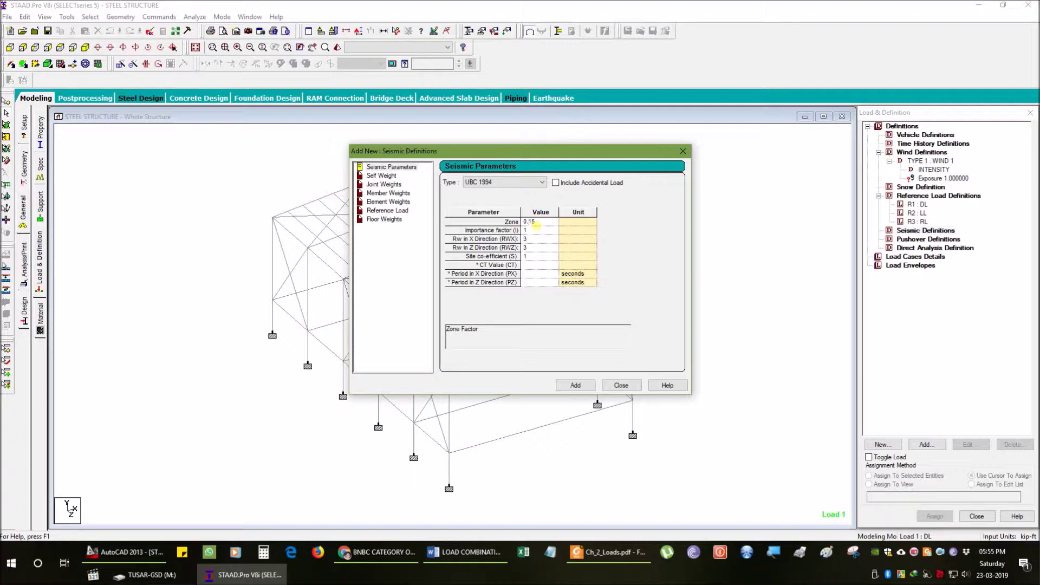
left_click(545, 274)
- Switch to Ch_2_Loads.pdf in Foxit Reader and examine the seismic zone, importance and structure period coefficients
left_click(476, 554)
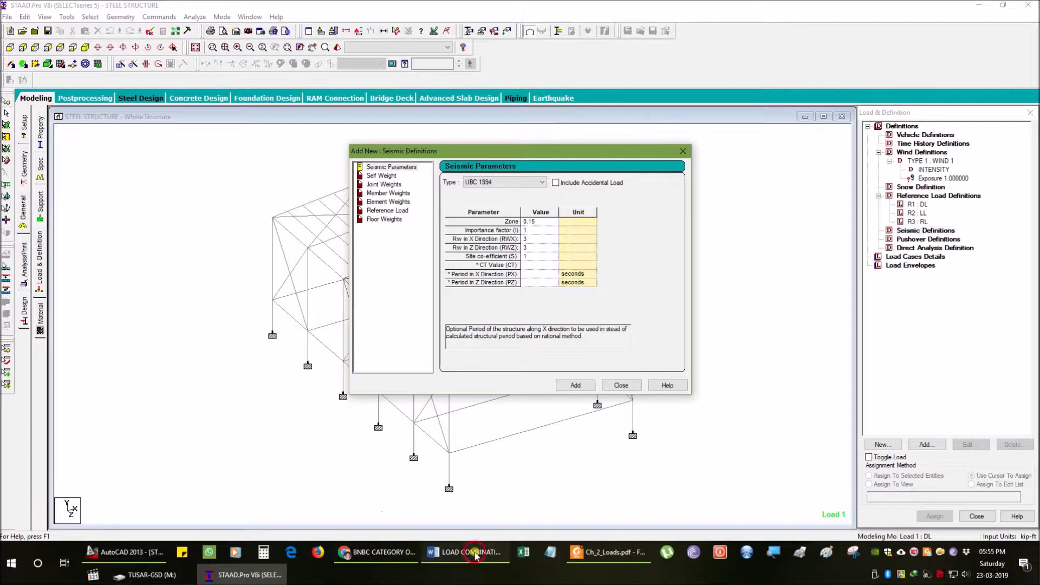
left_click(604, 552)
scroll(563, 345, "up", 5)
scroll(564, 345, "up", 15)
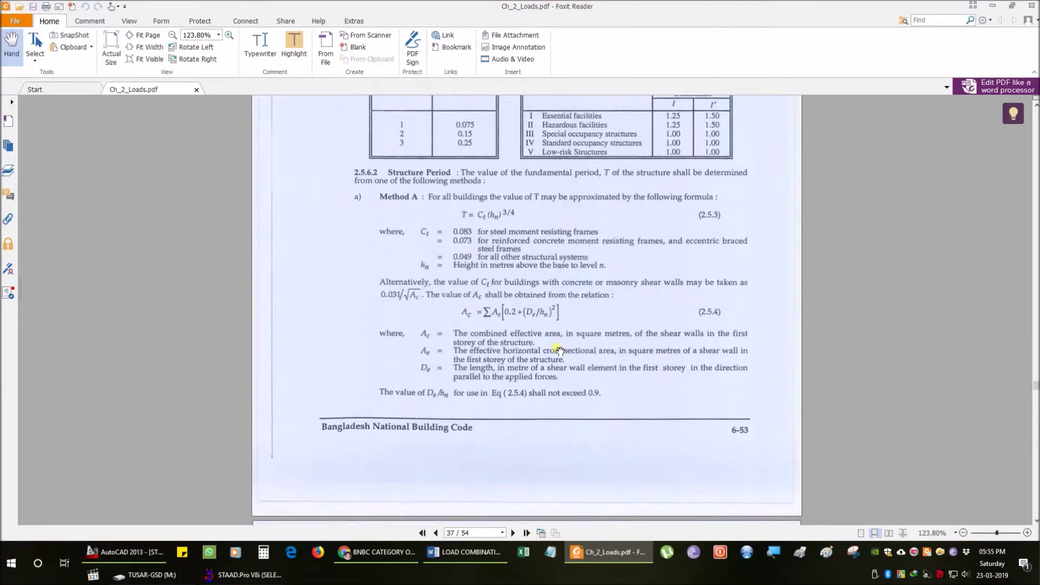
scroll(559, 349, "up", 5)
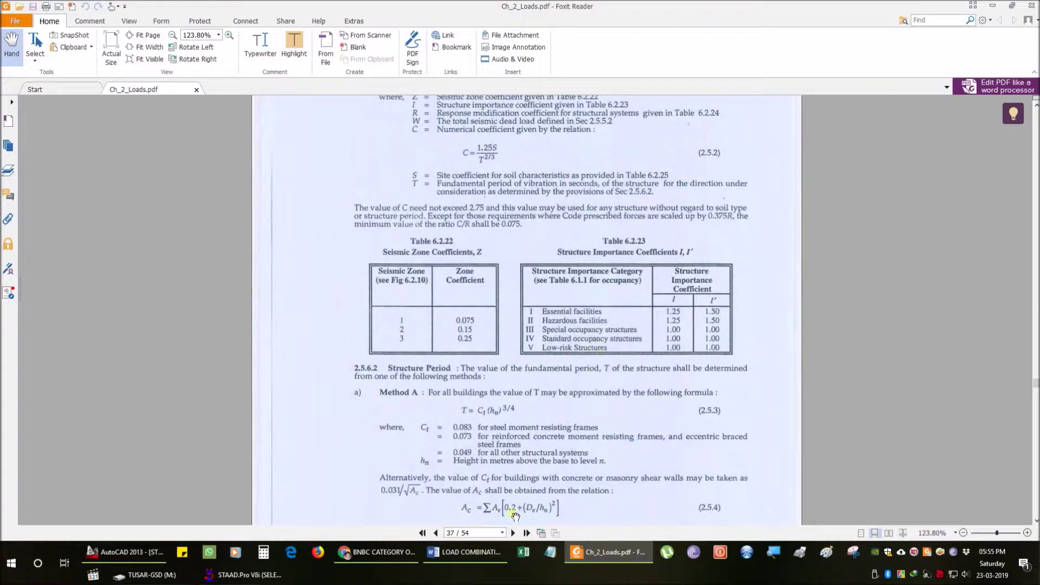
left_click(242, 575)
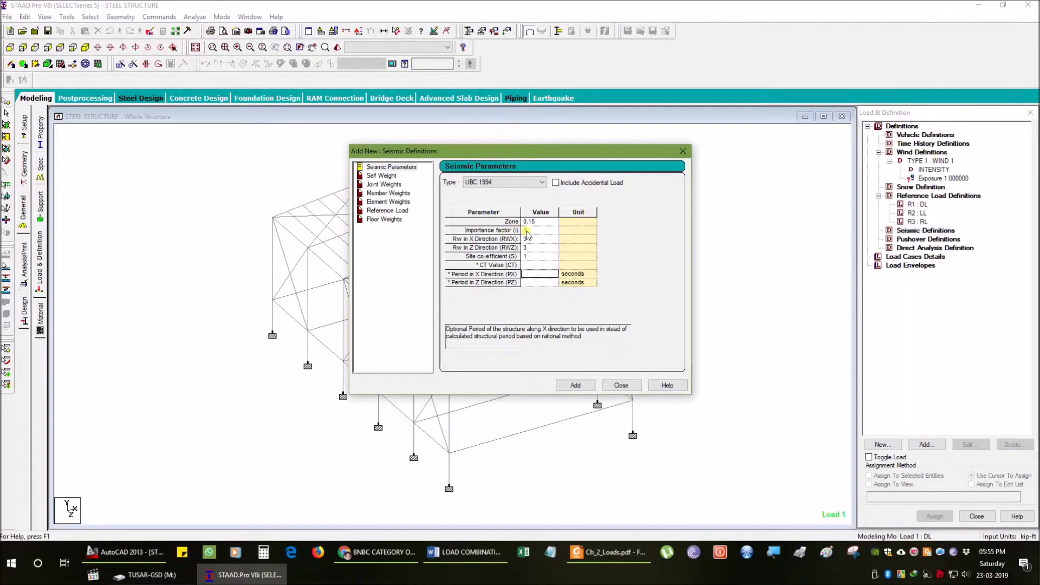
- Set Rw to 6 in both the X and Z directions and the site coefficient to 1.2
left_click(544, 240)
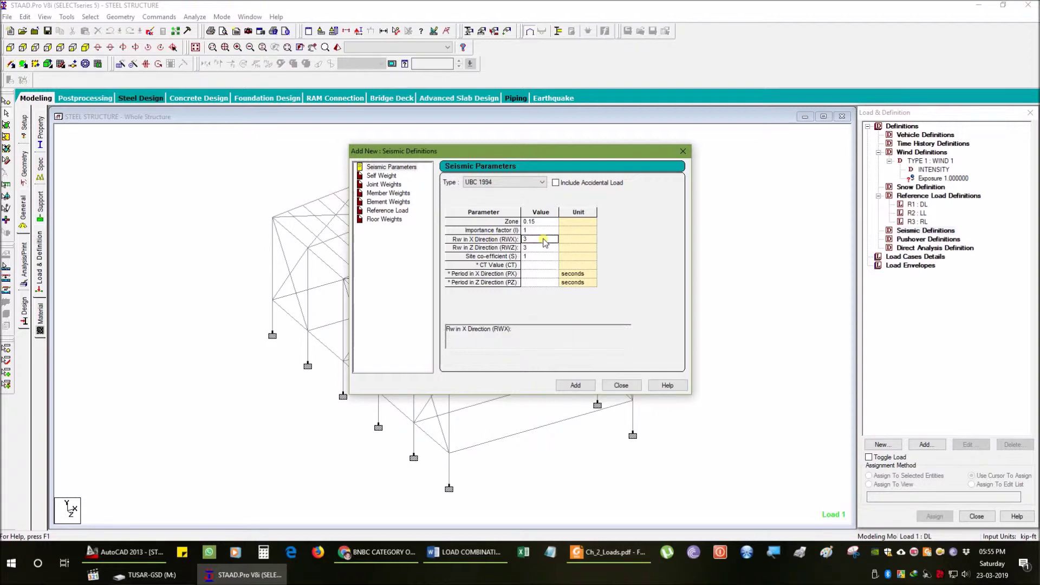
key("BackSpace")
type("6")
left_click(537, 248)
key("BackSpace")
type("6")
left_click(538, 257)
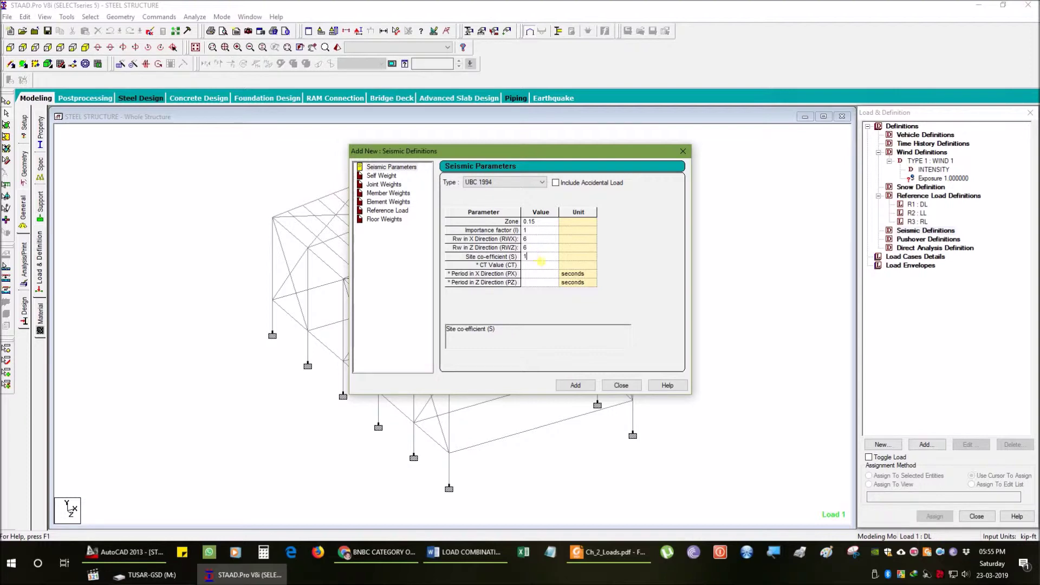
type(".2")
- Set the CT value to 0.083 per Ch_2_Loads.pdf and add the seismic parameters along with a self weight factor of 1
left_click(541, 264)
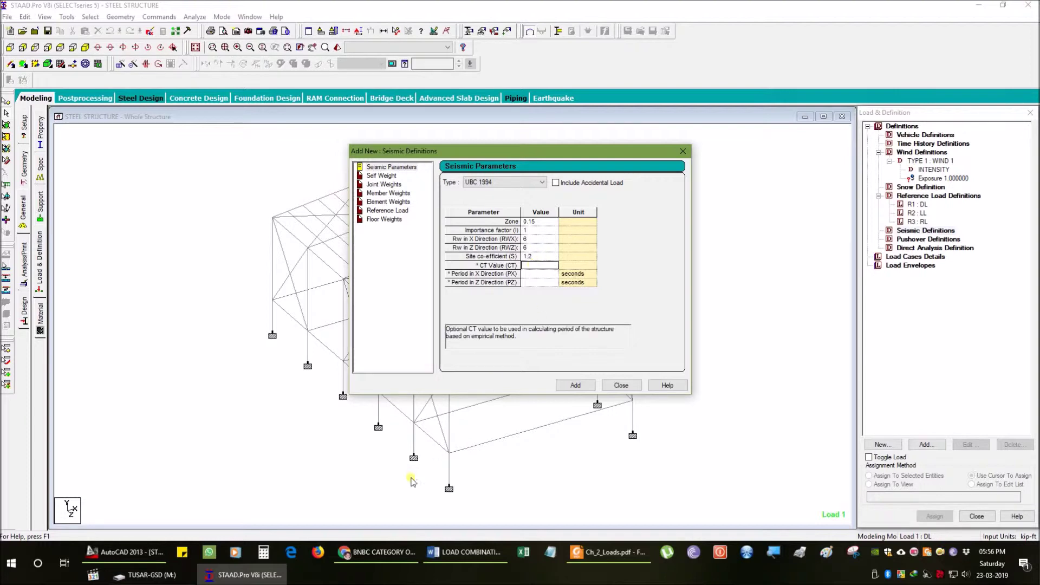
left_click(607, 552)
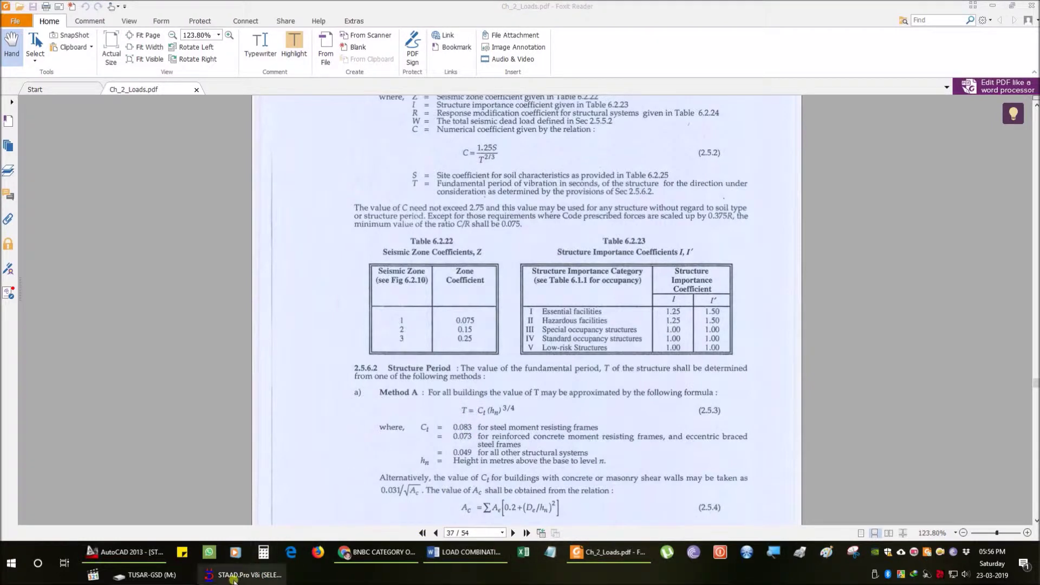
key("alt+Tab")
type("0")
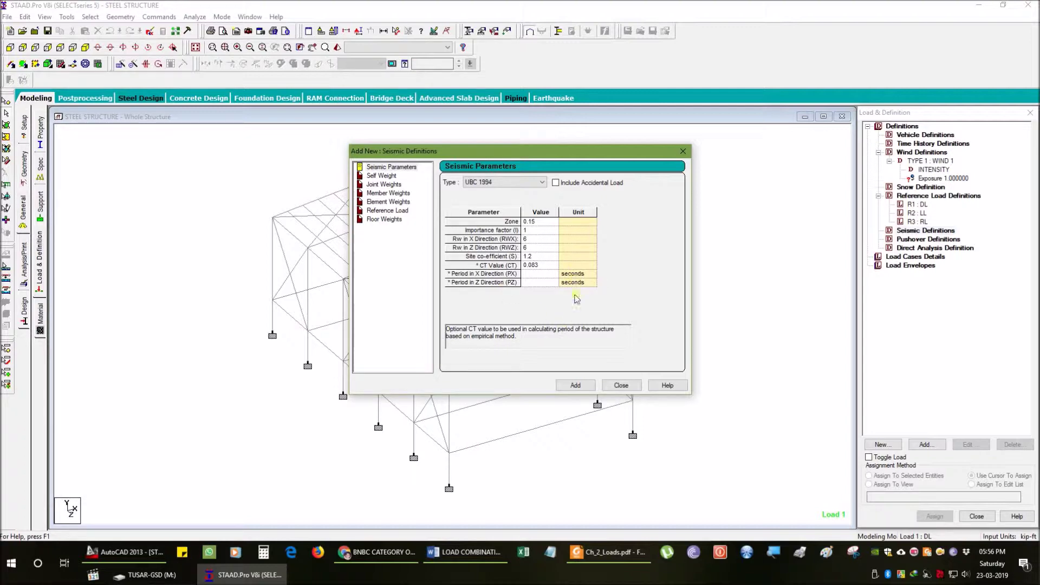
left_click(578, 386)
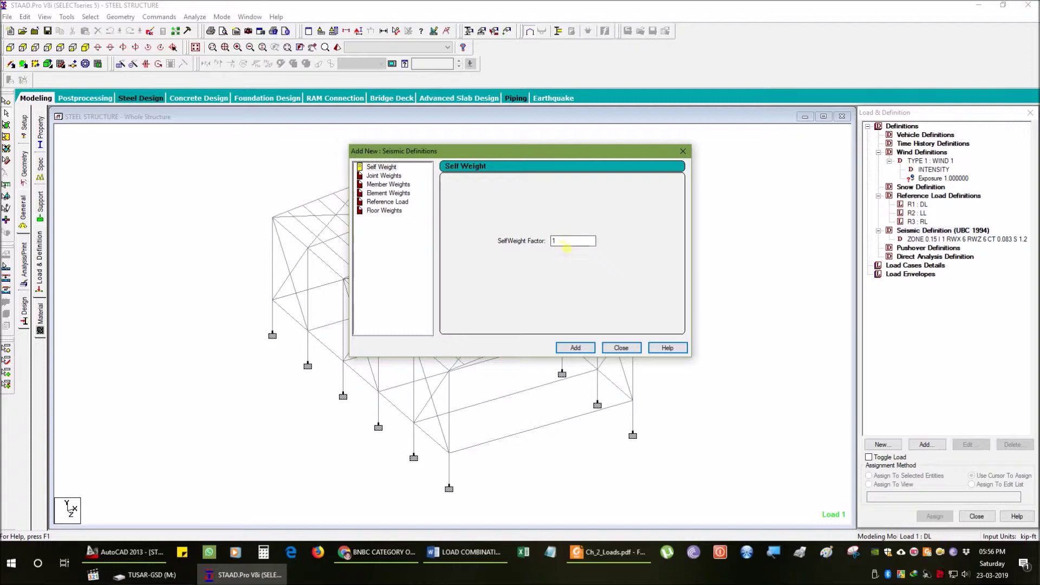
left_click(576, 347)
left_click(608, 349)
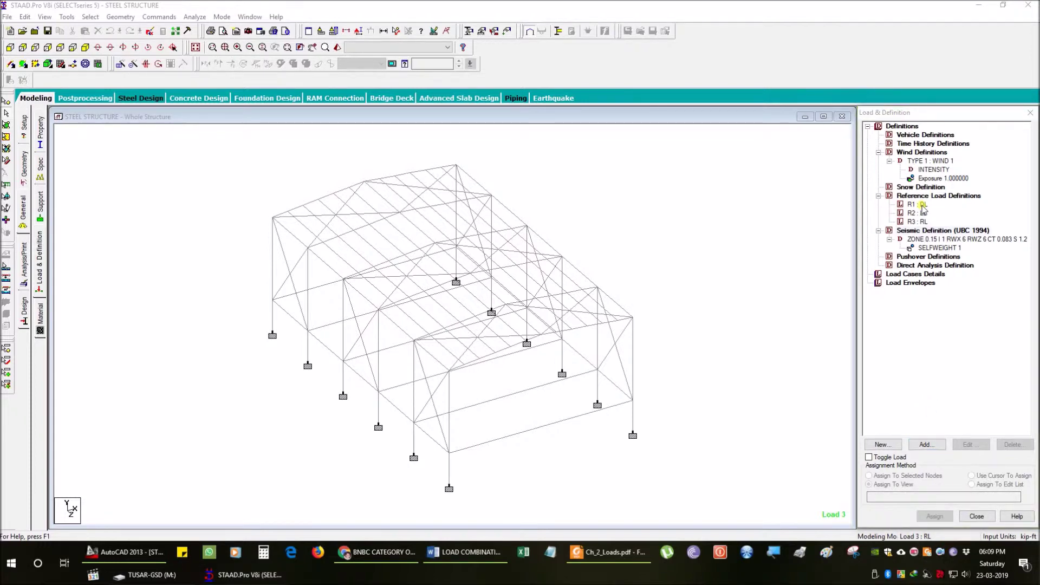
- Add a selfweight load in the Y direction with factor -1 to reference load DL
left_click(921, 205)
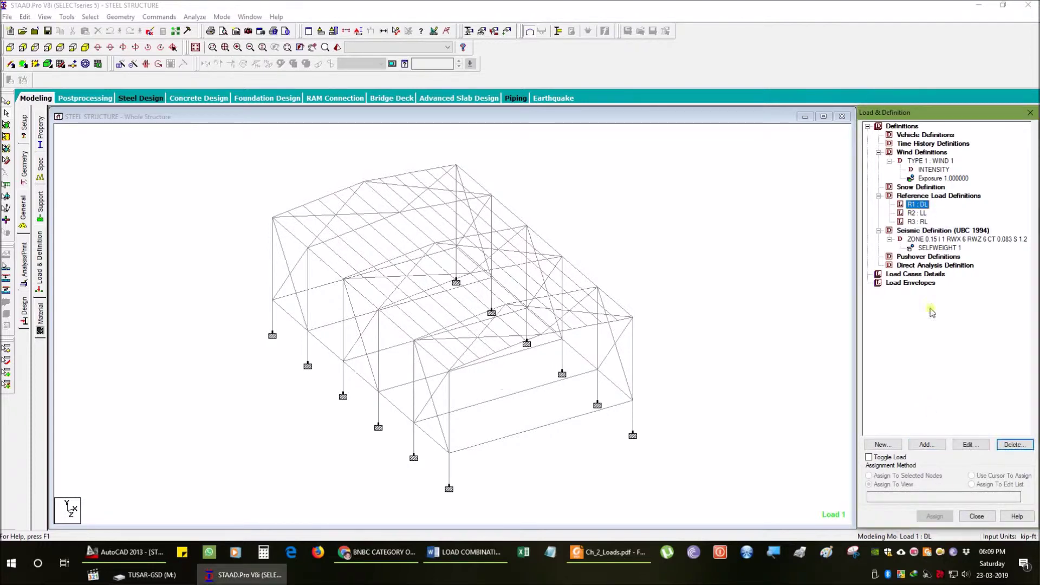
left_click(926, 444)
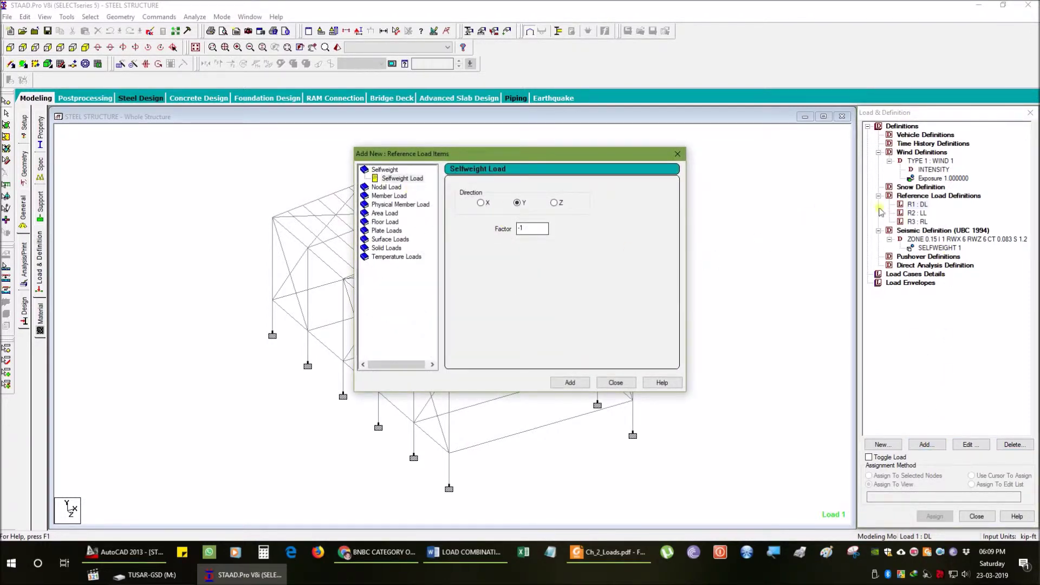
left_click(401, 179)
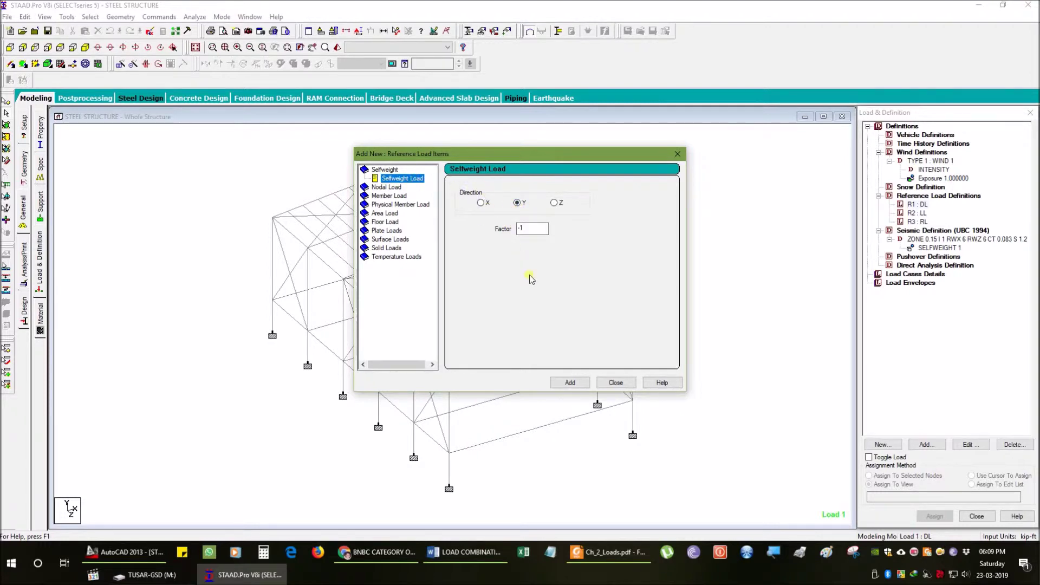
left_click(569, 382)
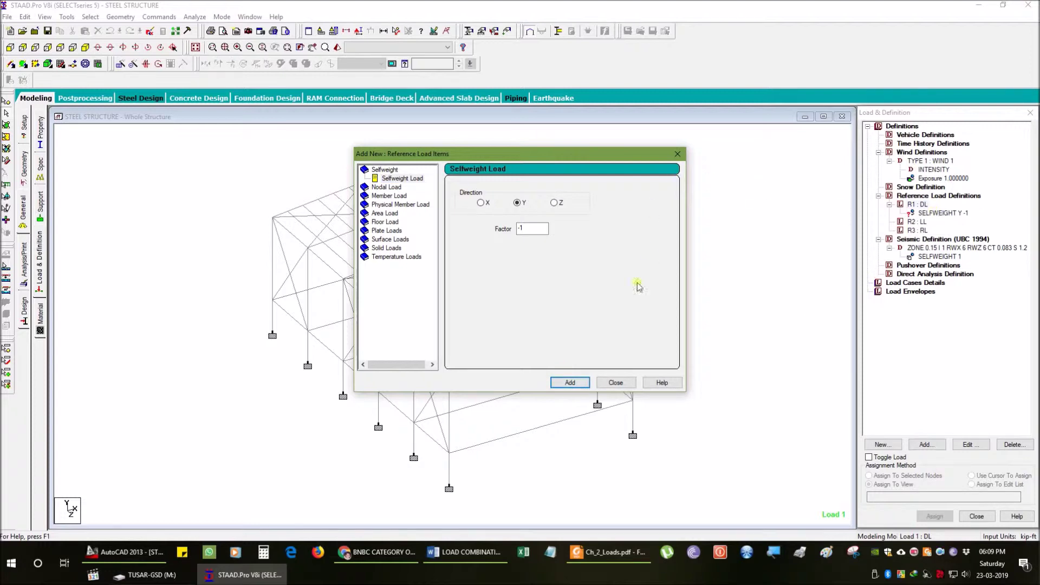
left_click(615, 383)
- Add a YRANGE floor load with a pressure of 0.042 kip/ft2 in Global Y to reference load LL
left_click(918, 222)
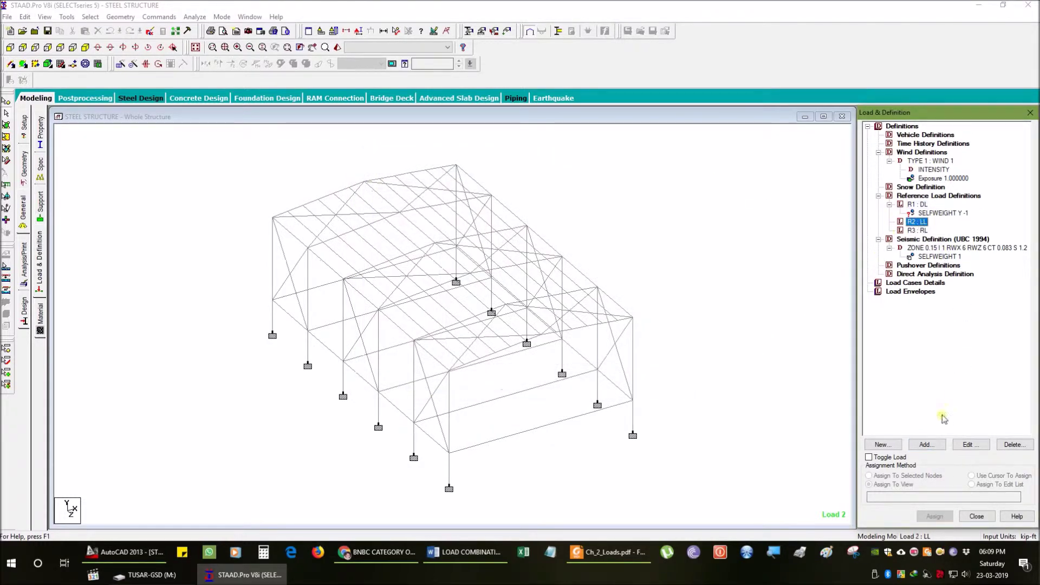
left_click(927, 445)
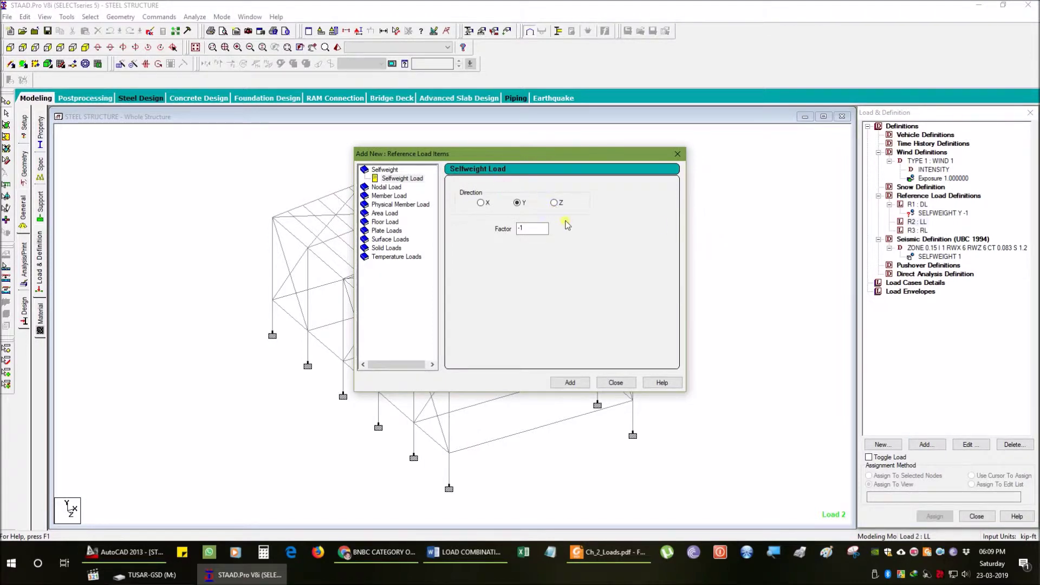
left_click(522, 232)
left_click(391, 222)
left_click(490, 240)
left_click(489, 240)
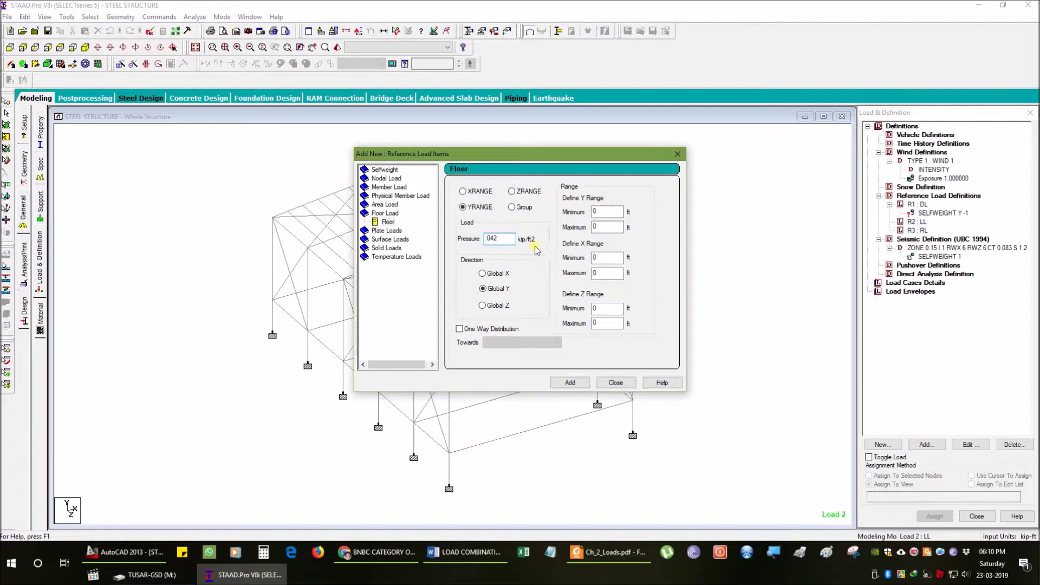
left_click(571, 382)
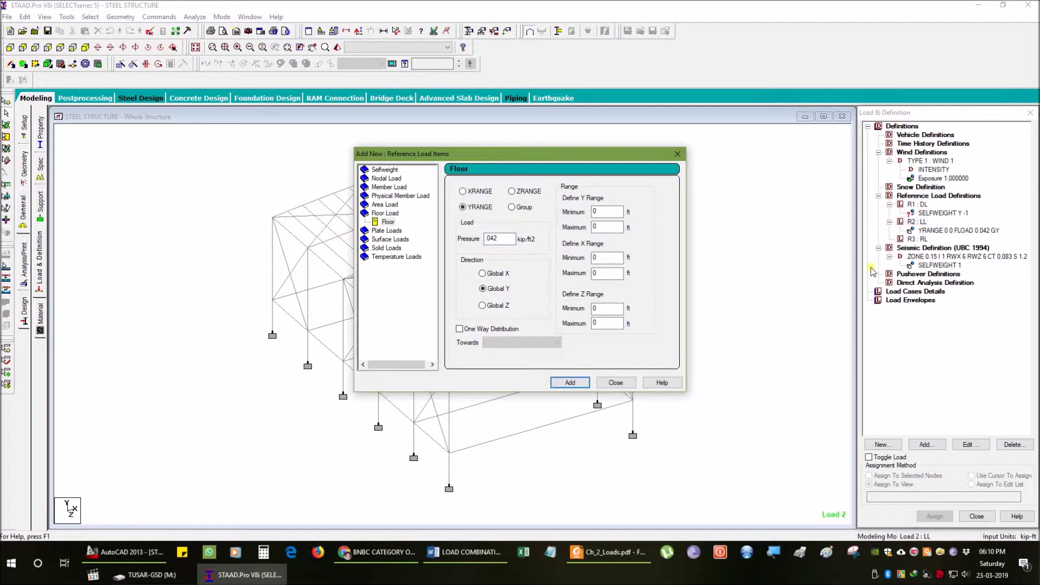
- Add a full-plate pressure load of 0.02 kip/ft2 in the GY direction to reference load DL
left_click(924, 210)
left_click(925, 215)
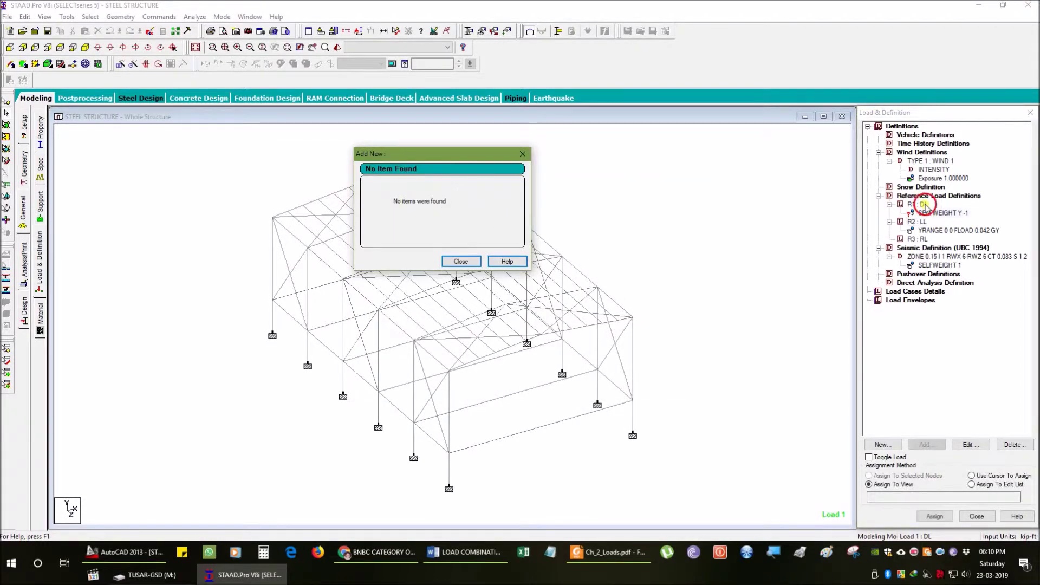
left_click(462, 261)
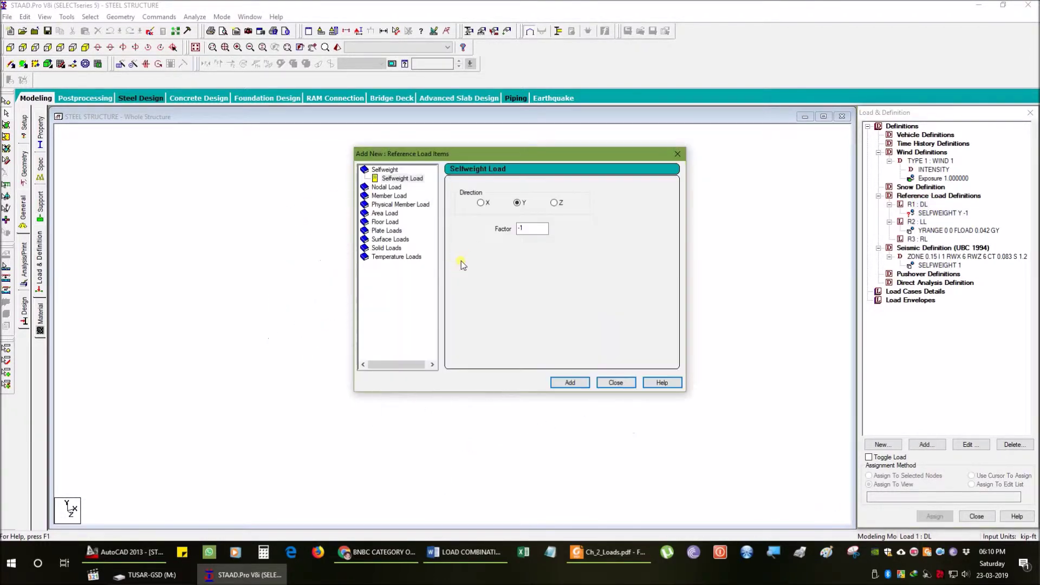
left_click(677, 154)
left_click(932, 449)
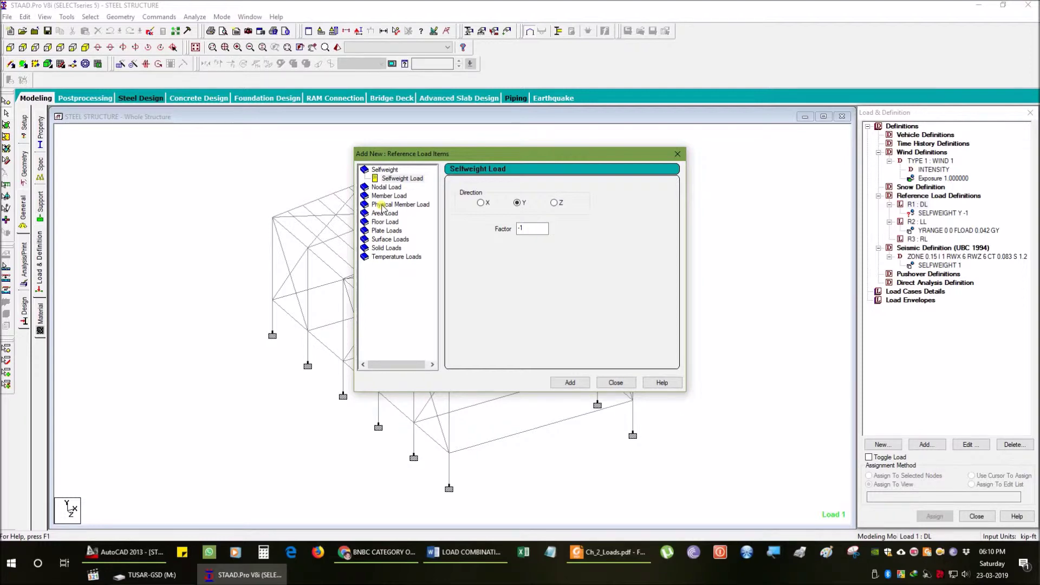
left_click(391, 232)
key("Tab")
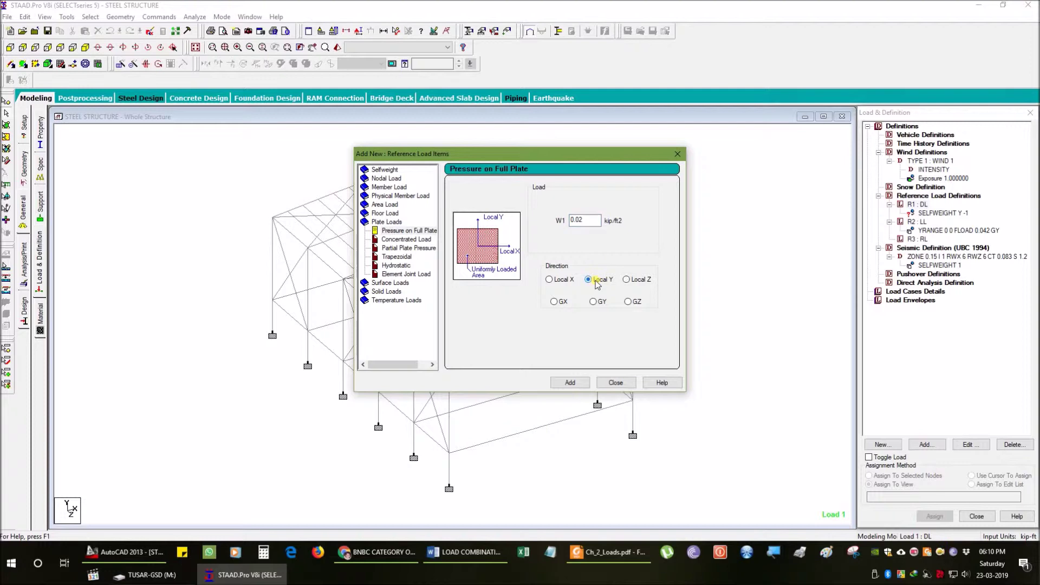
left_click(594, 302)
left_click(570, 382)
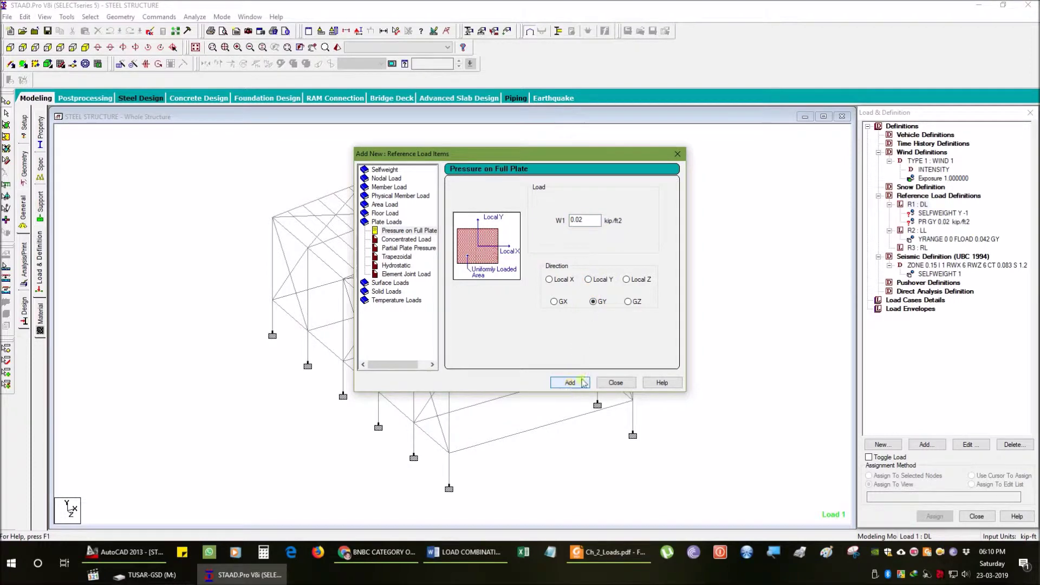
left_click(616, 383)
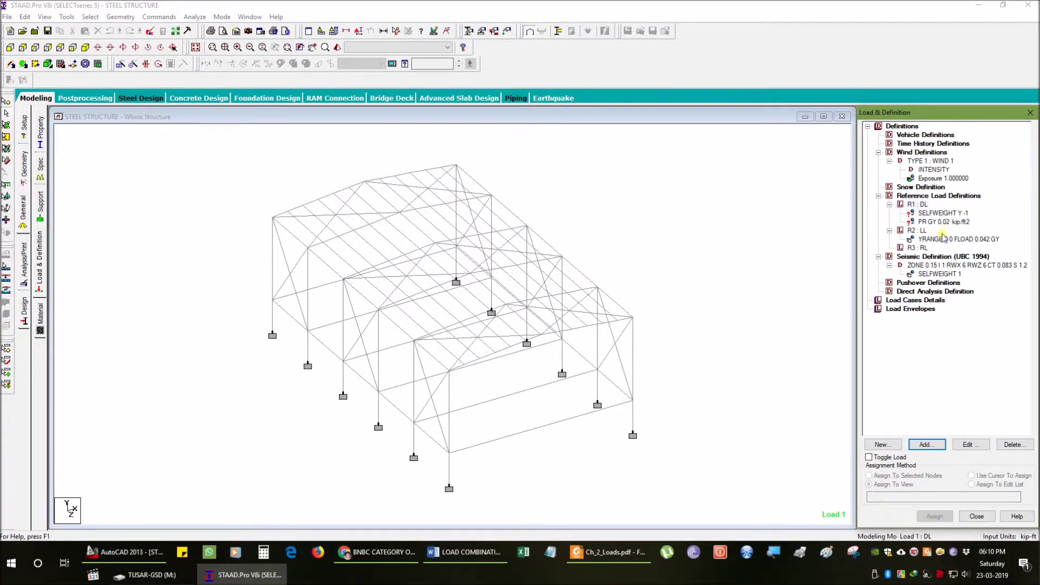
- Add a YRANGE floor load with a pressure of 0.042 kip/ft2 in Global Y to reference load RL
left_click(923, 248)
left_click(925, 249)
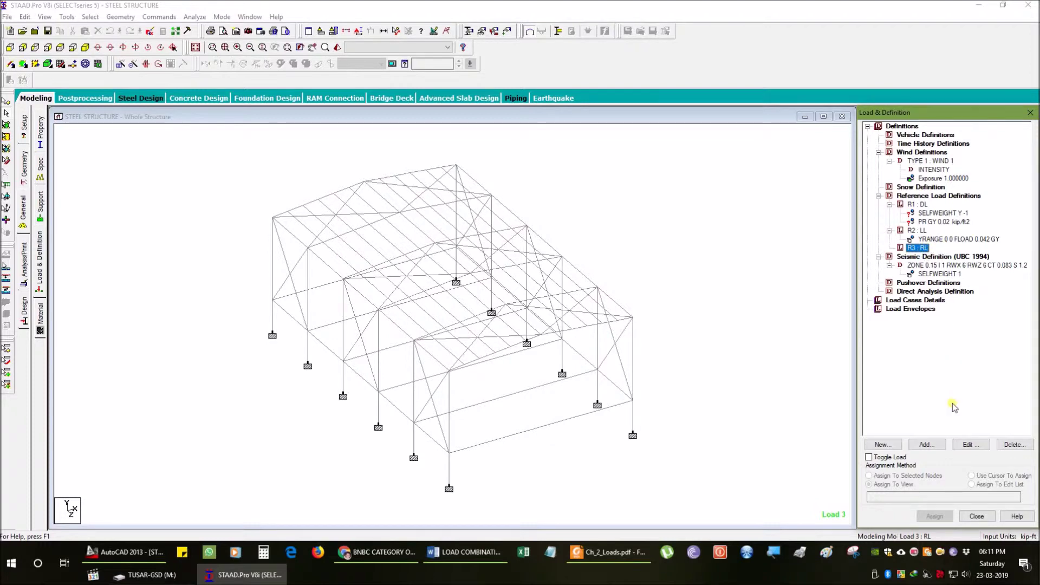
left_click(927, 444)
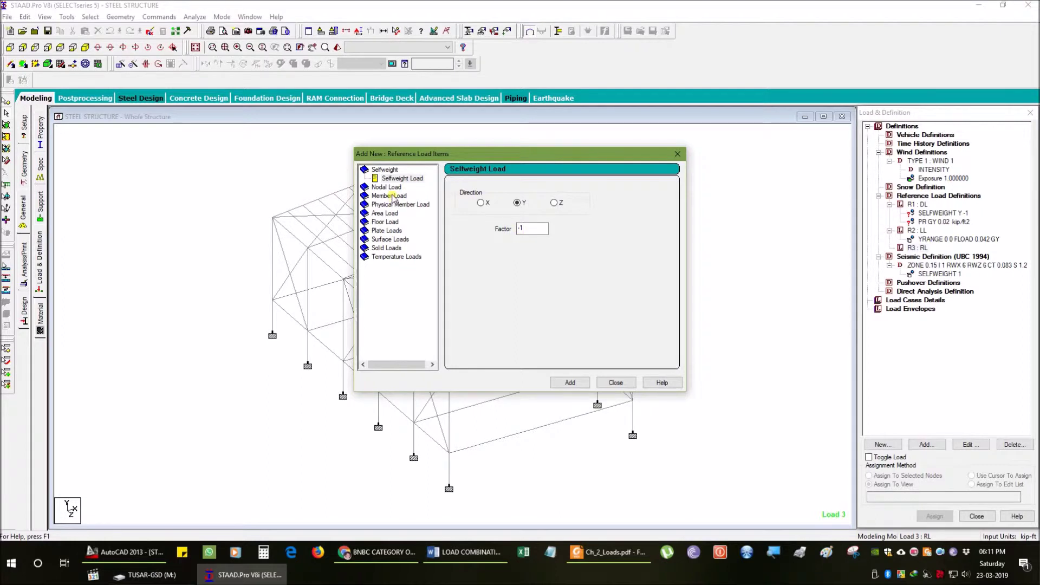
left_click(386, 222)
double_click(506, 239)
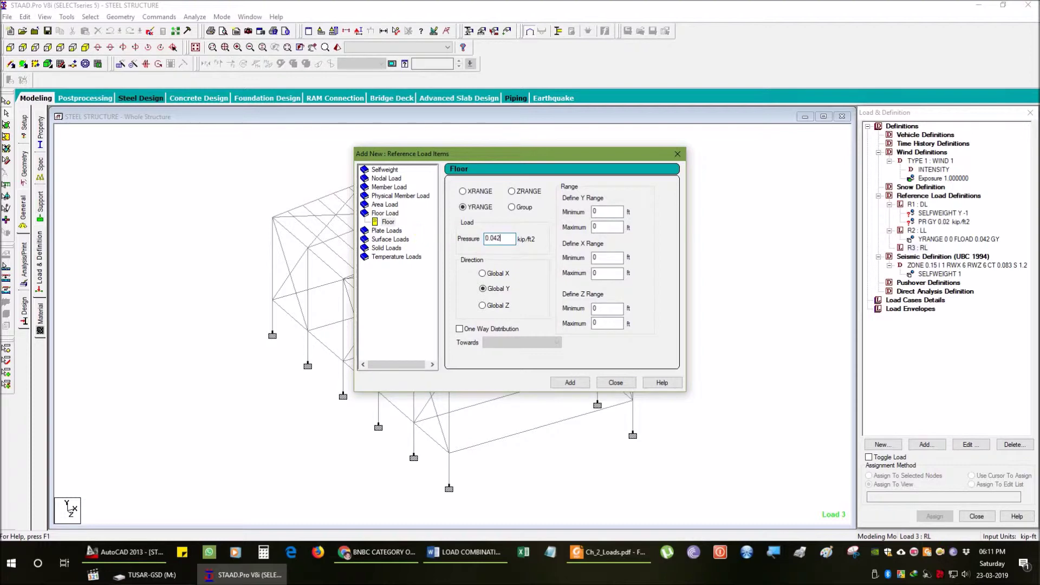
left_click(572, 384)
left_click(619, 383)
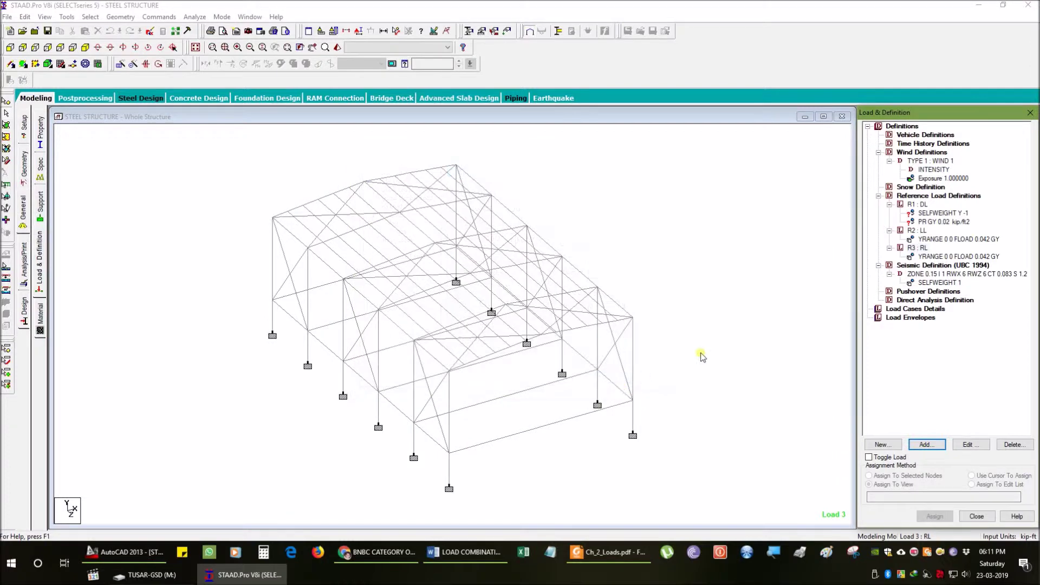
- Assign the selfweight load of reference load DL to the whole structure using Assign To View
left_click(922, 206)
left_click(924, 213)
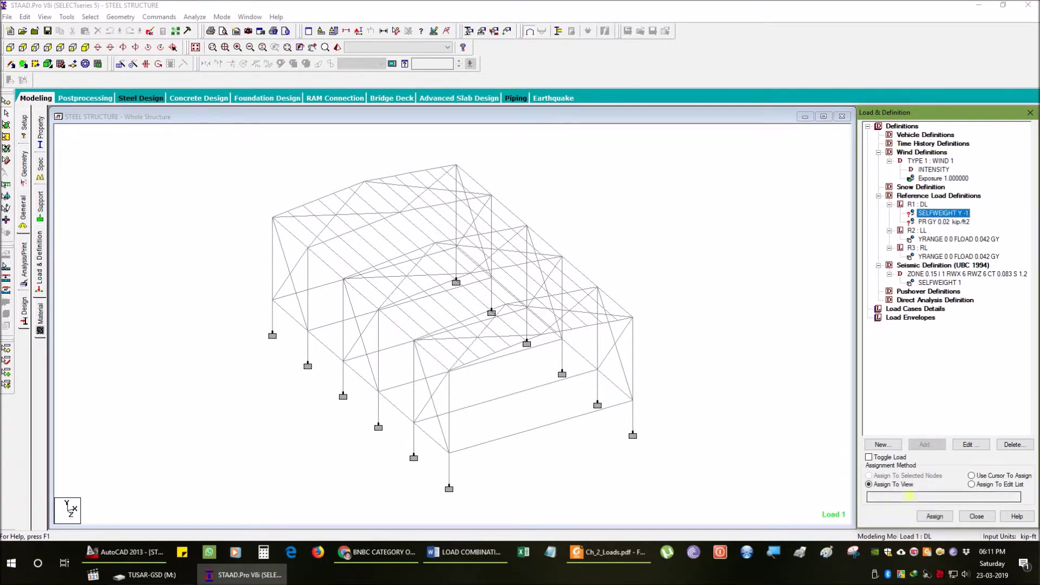
left_click(935, 517)
left_click(960, 346)
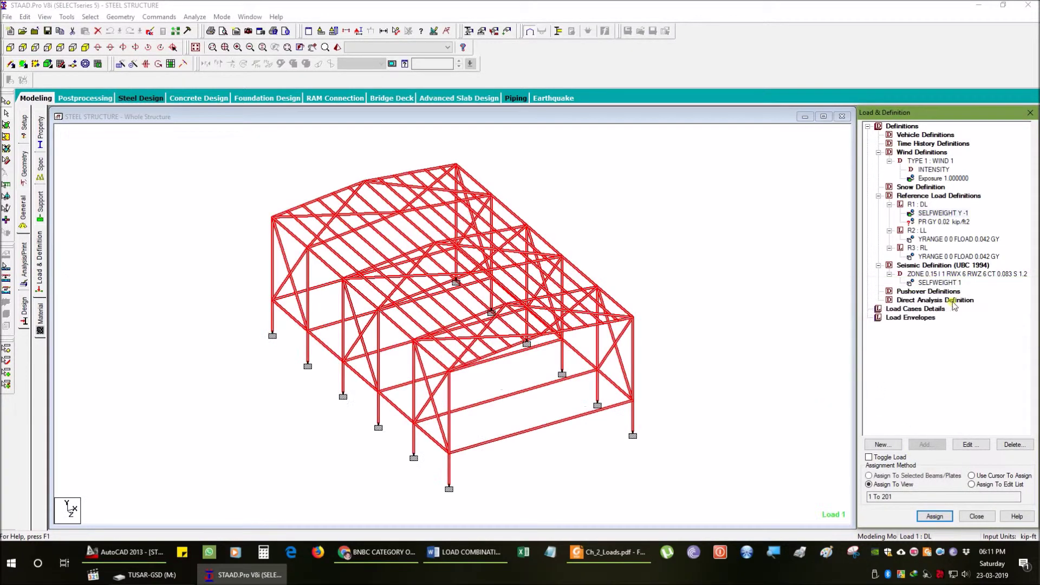
- Assign the 0.02 kip/ft2 GY pressure load of reference load DL using Assign To View
left_click(936, 222)
left_click(935, 516)
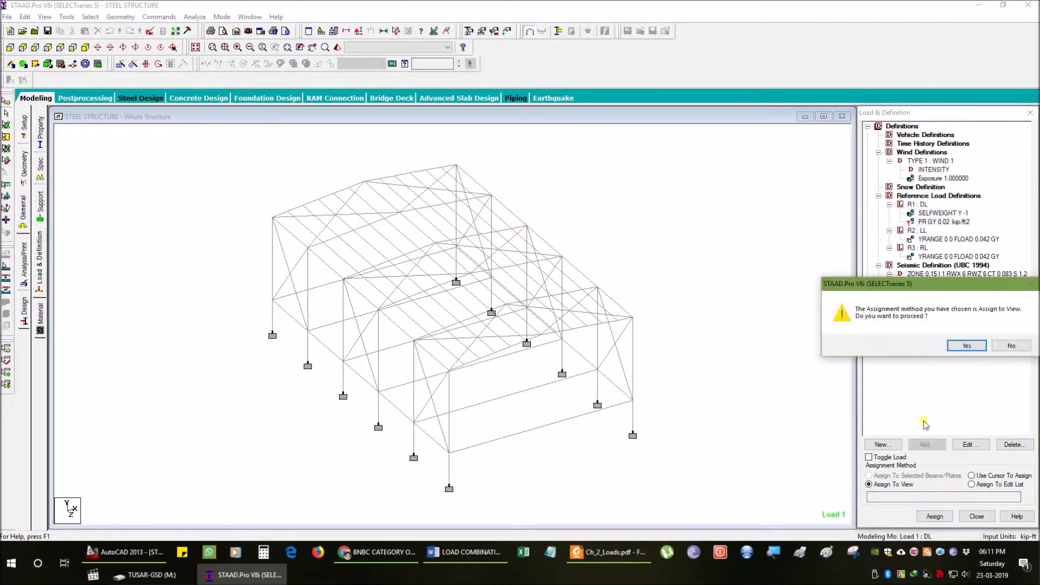
left_click(962, 345)
- Replace the floor load in reference load LL with a 0.063 kip/ft uniform member force in GY and assign it to the view
left_click(933, 238)
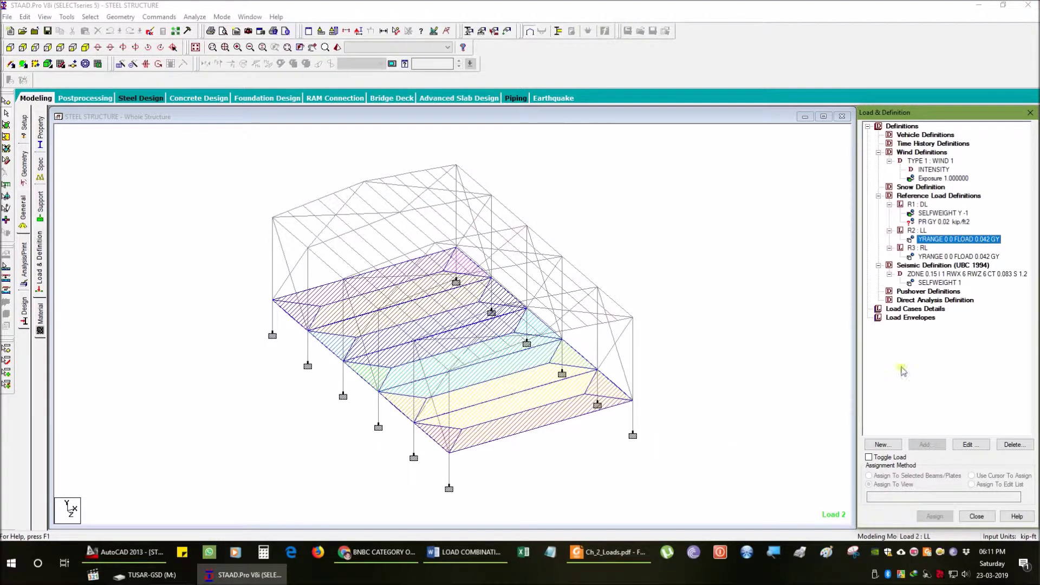
left_click(1013, 444)
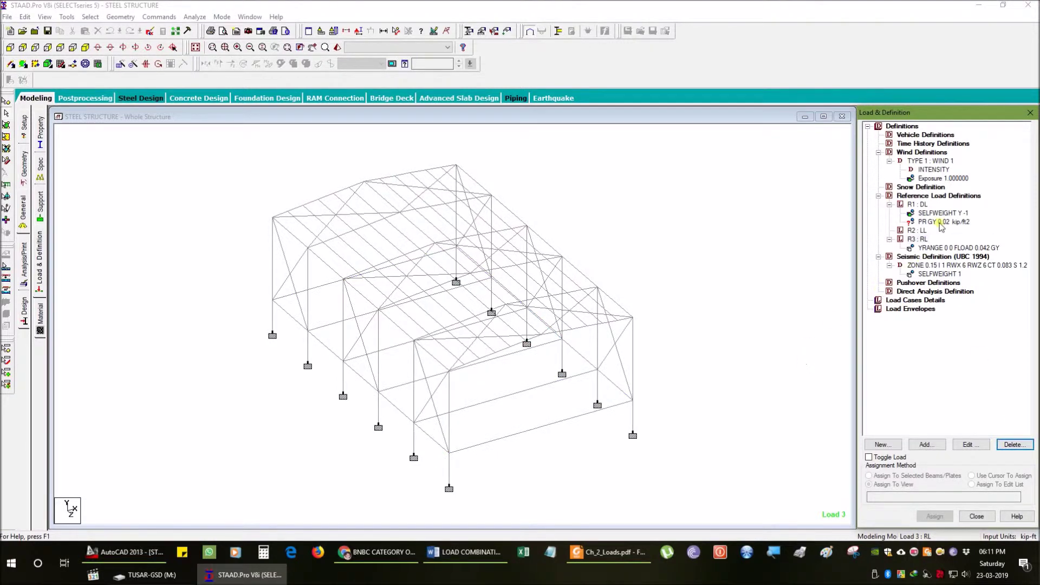
left_click(917, 230)
left_click(928, 445)
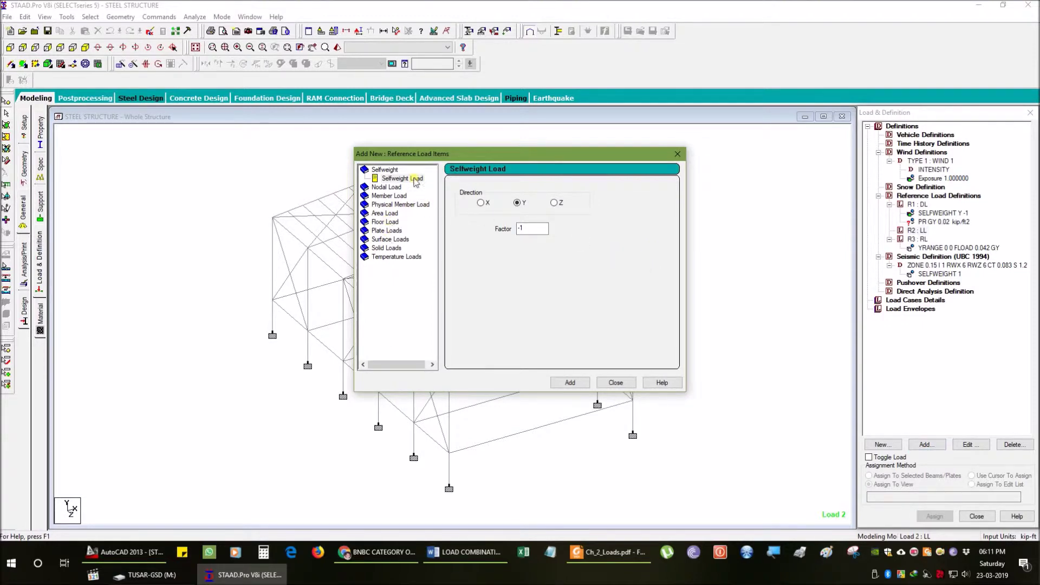
left_click(388, 196)
left_click(550, 216)
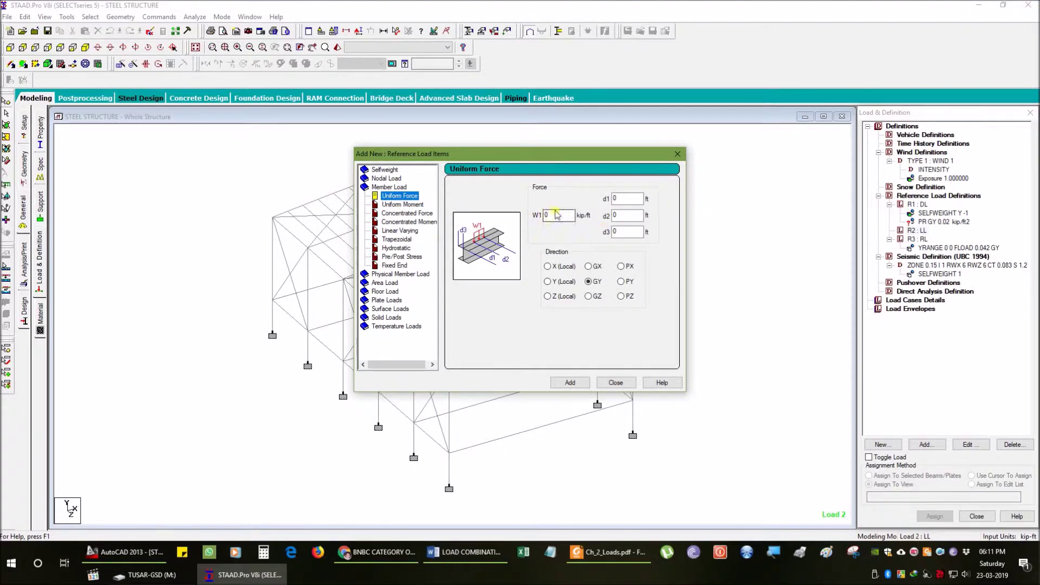
double_click(549, 216)
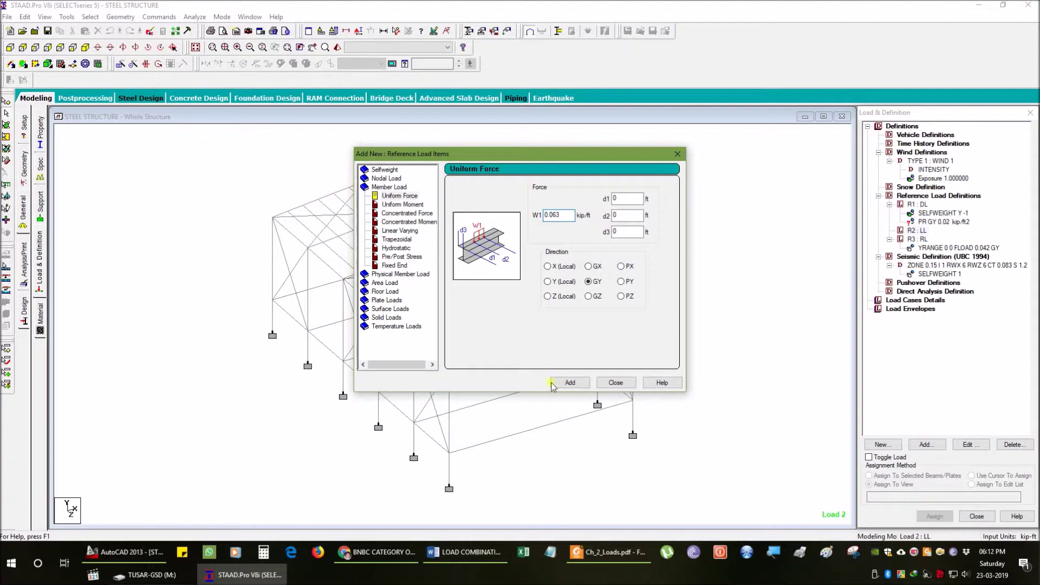
left_click(571, 385)
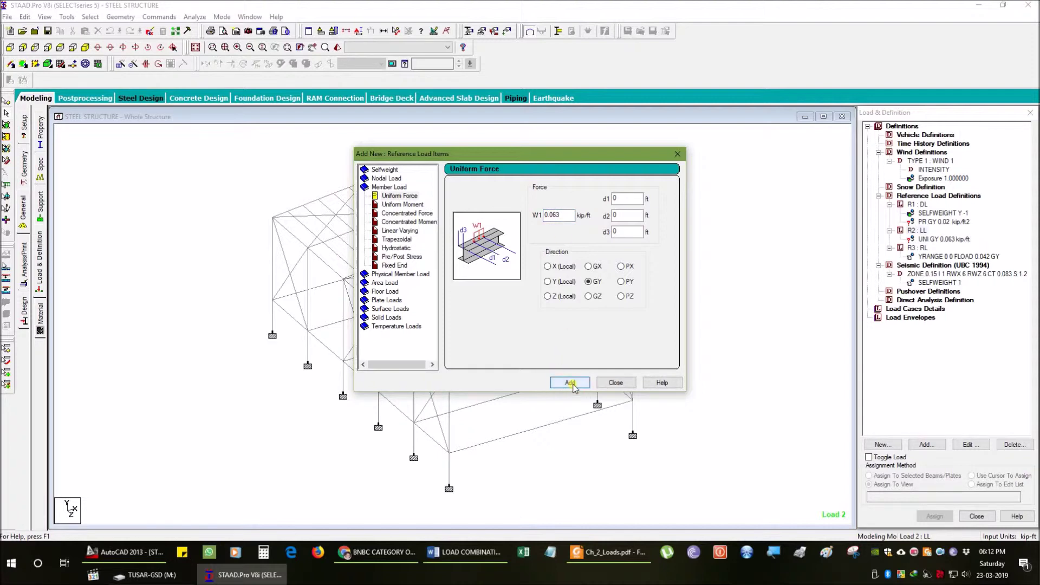
left_click(618, 383)
left_click(921, 239)
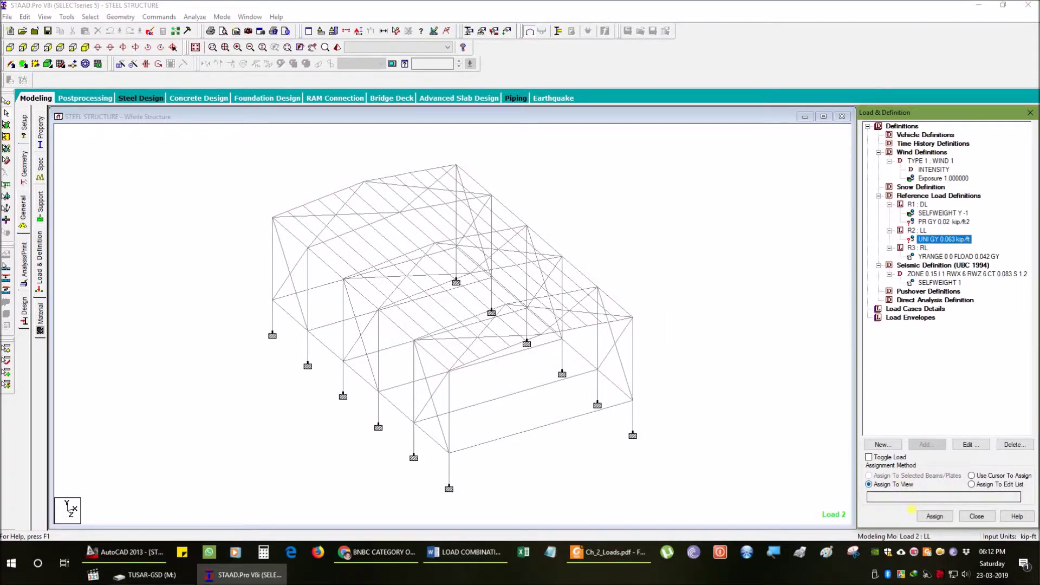
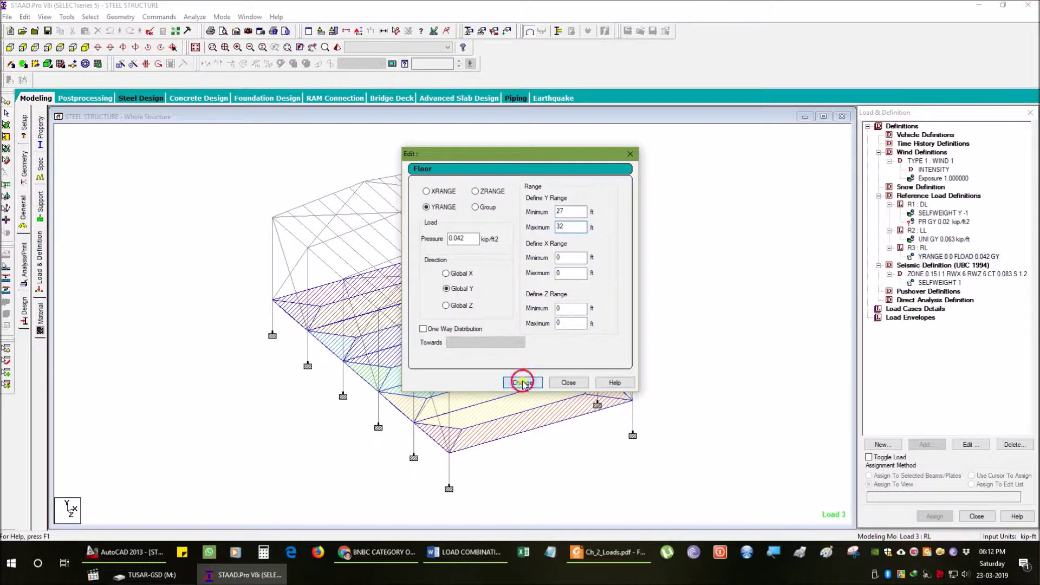
- Set the Y range of the floor load in reference load RL to 27 to 32 ft and display that load
left_click(568, 382)
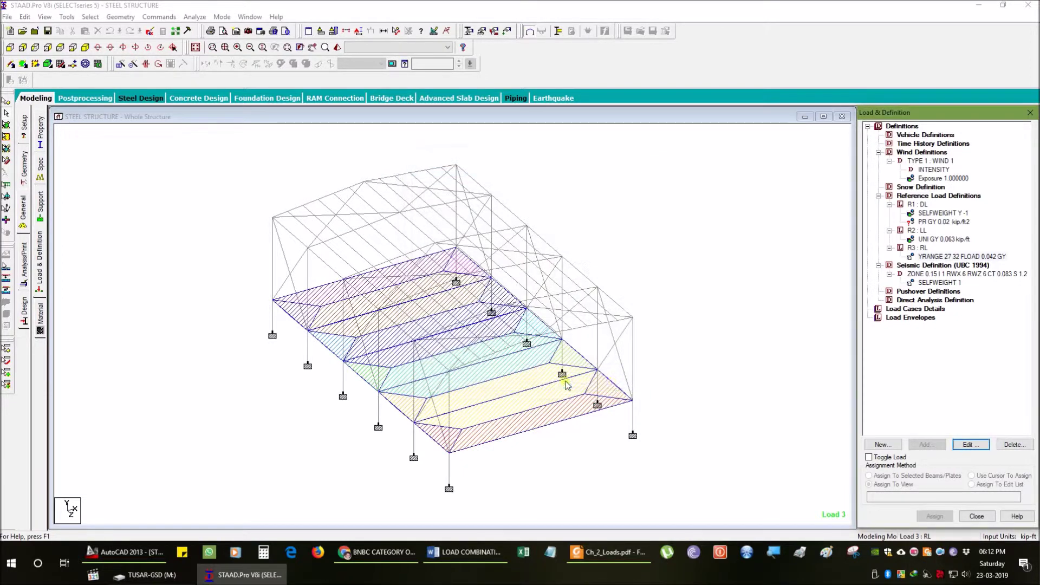
left_click(941, 283)
left_click(937, 256)
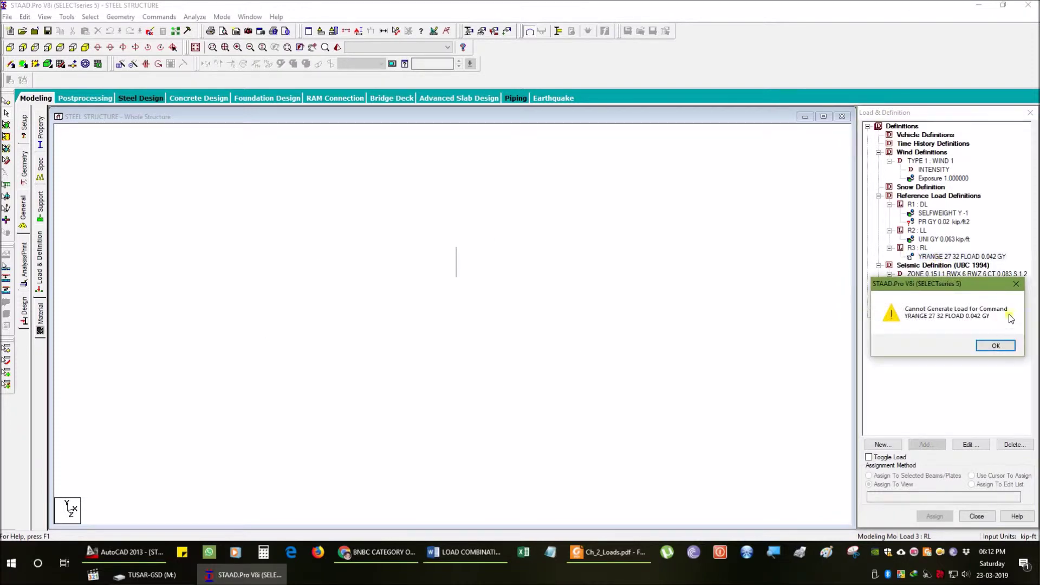
left_click(1016, 284)
left_click(939, 257)
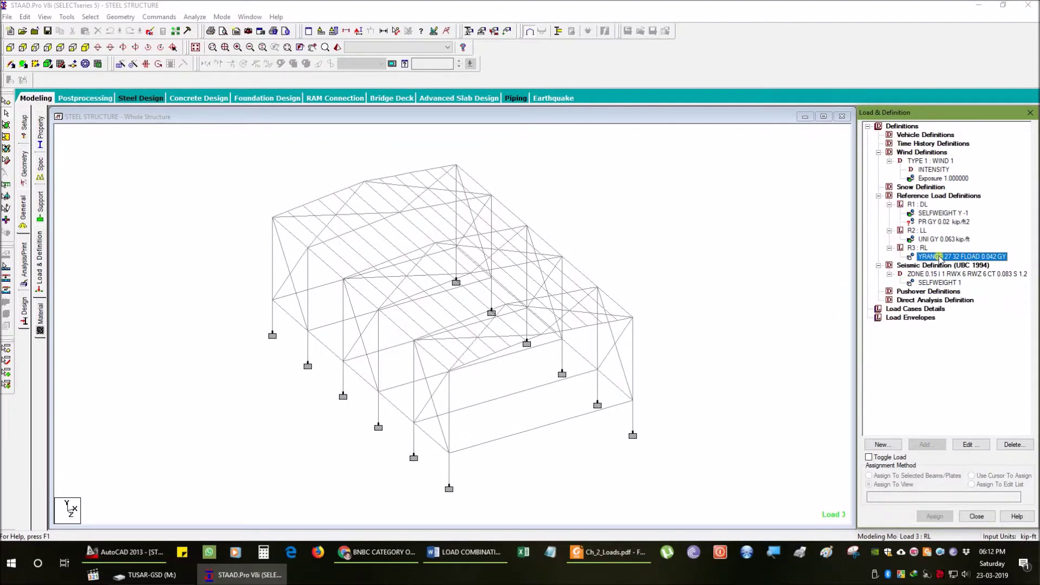
- Delete the YRANGE floor load from reference load RL
left_click(918, 249)
left_click(939, 256)
left_click(922, 248)
left_click(927, 256)
left_click(1013, 444)
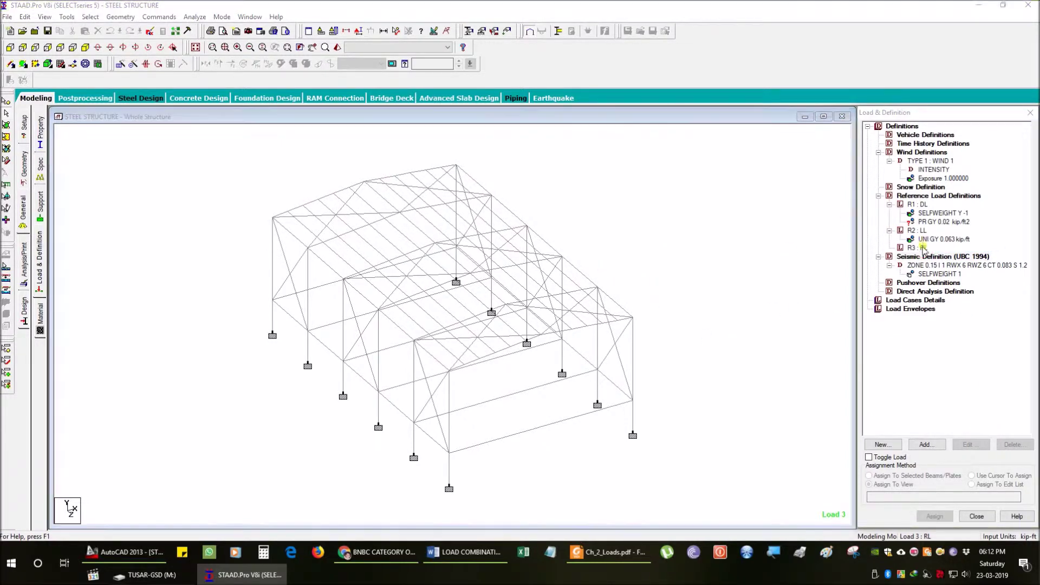
- Add a YRANGE floor load of 0.063 kip/ft2 in Global Y, with a Y range of 27 to 32 ft, to reference load RL
left_click(916, 248)
left_click(928, 445)
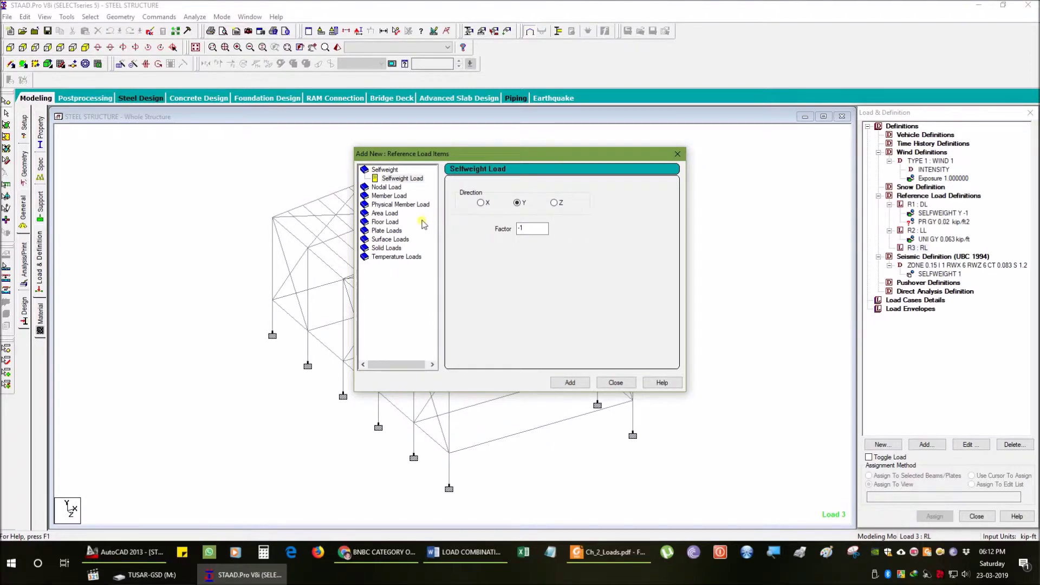
left_click(390, 231)
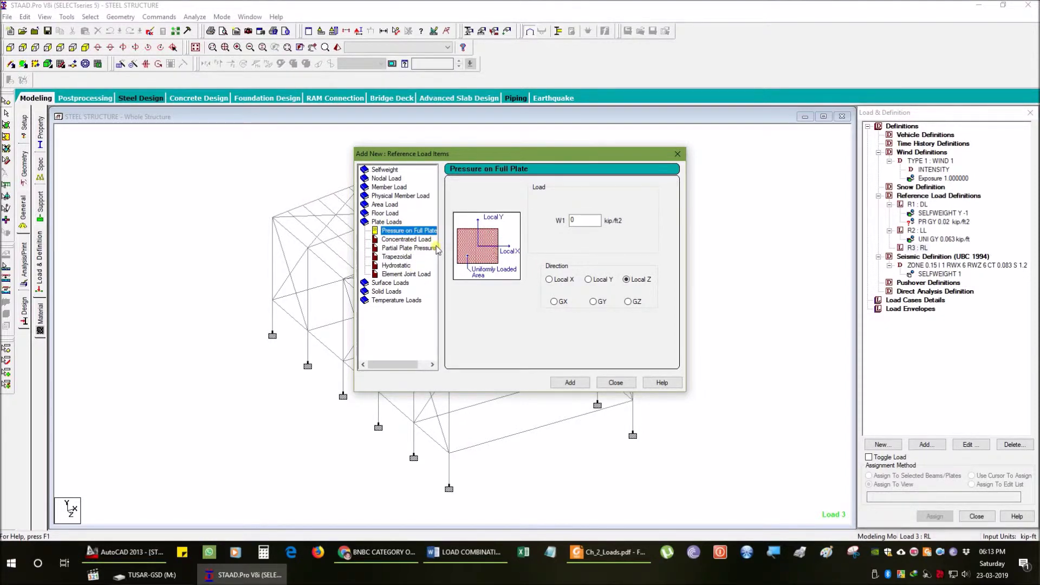
left_click(404, 232)
left_click(385, 213)
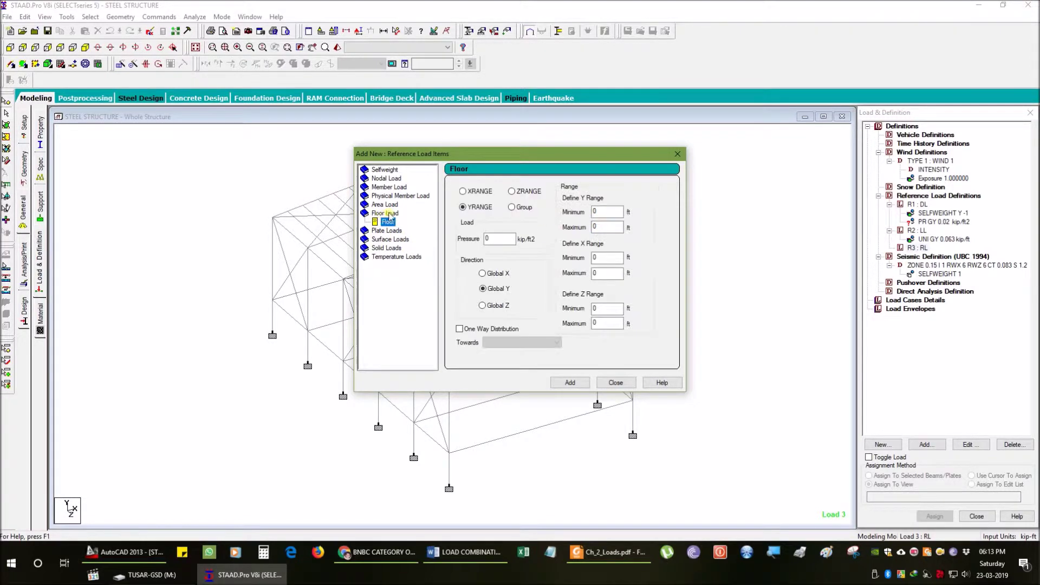
key("Tab")
type("0.063")
key("Tab")
key("Tab")
type("32")
left_click(570, 383)
left_click(619, 383)
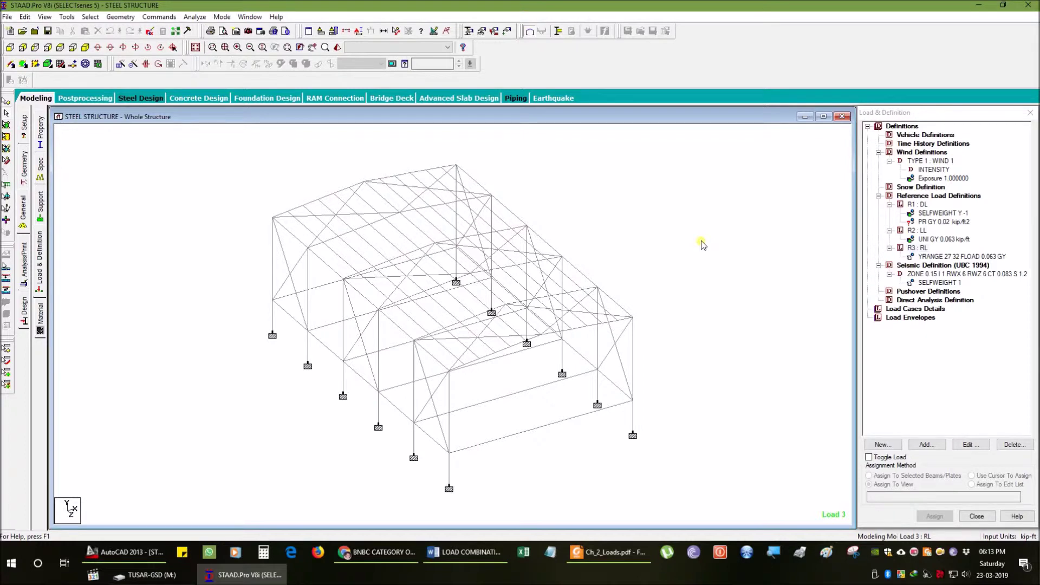
- Create primary load case 1 with loading type Seismic and title EQX+, saving the modified structure on the way
left_click(895, 309)
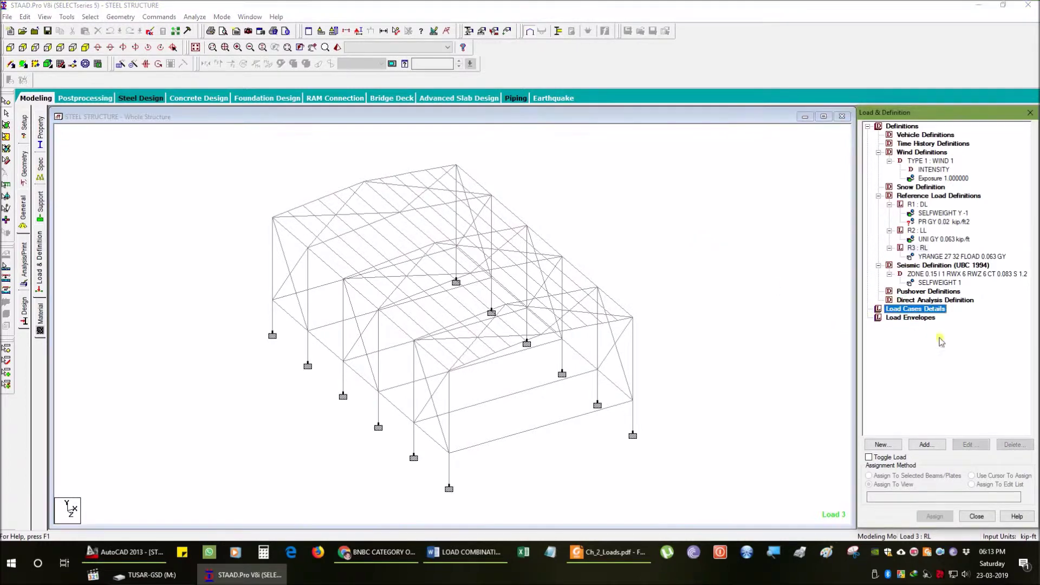
left_click(927, 445)
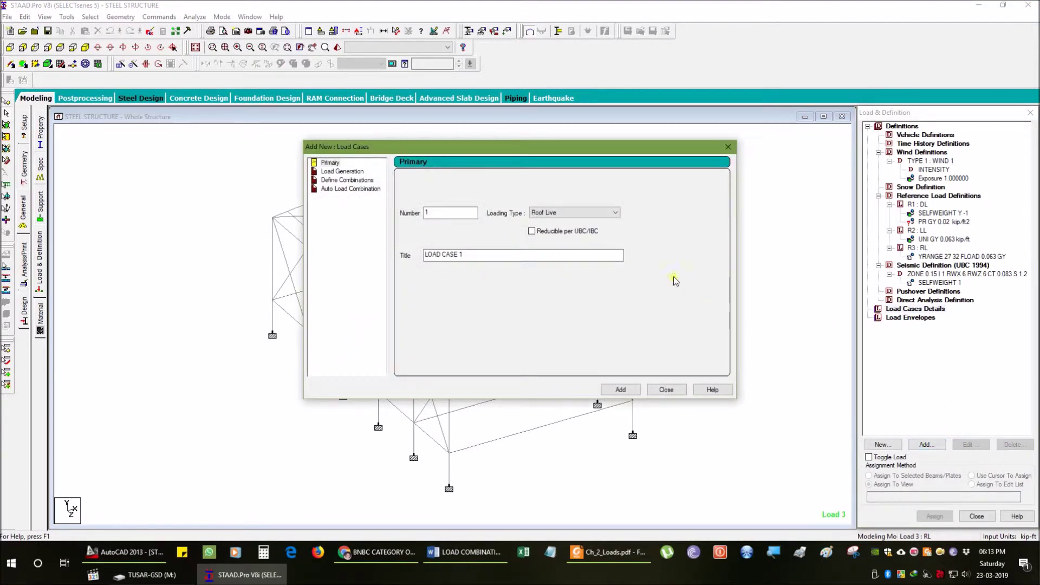
left_click(579, 213)
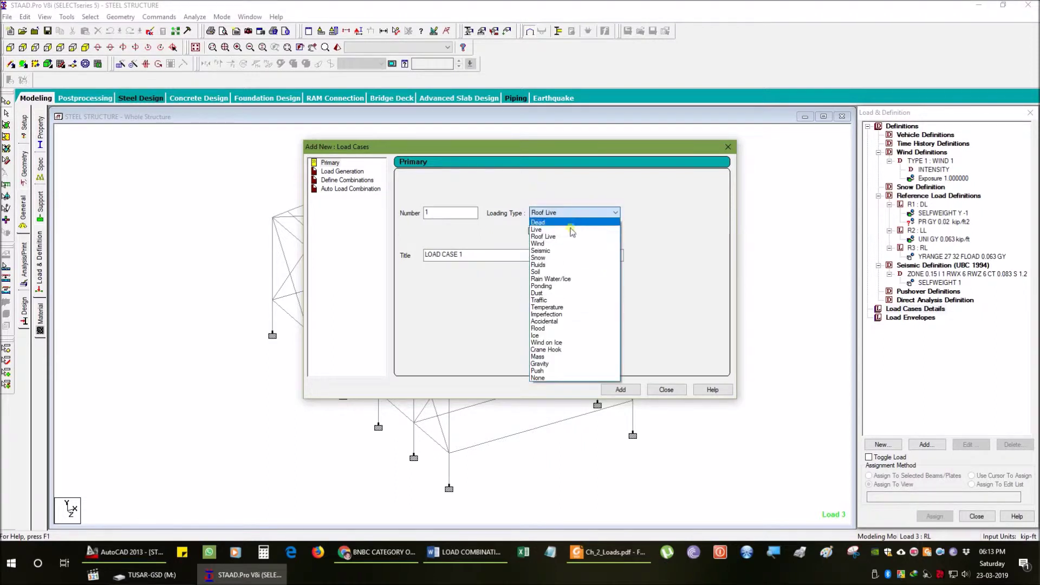
left_click(547, 255)
left_click_drag(465, 255, 378, 245)
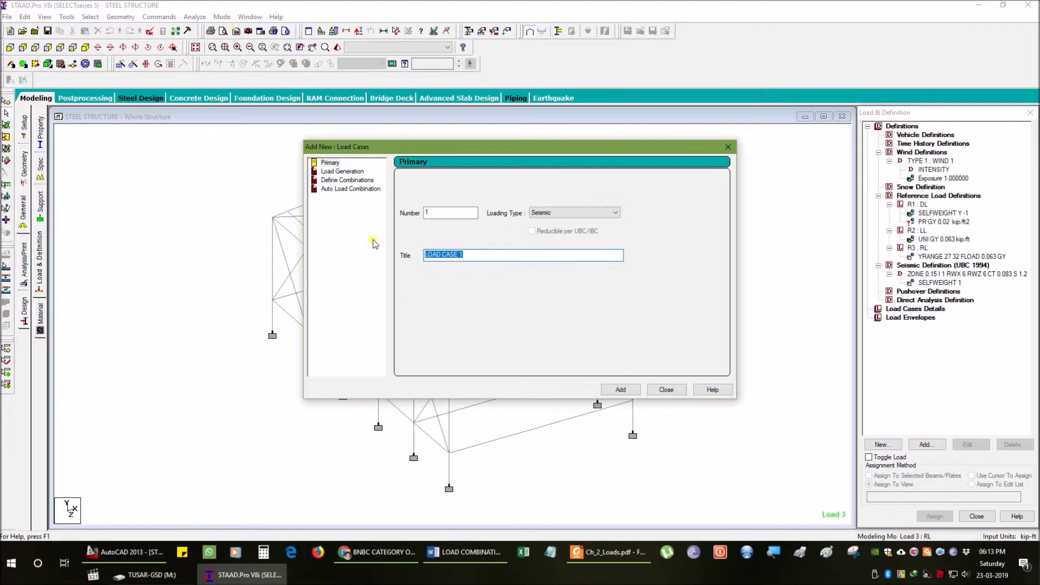
type("EQ")
left_click(503, 298)
left_click(453, 290)
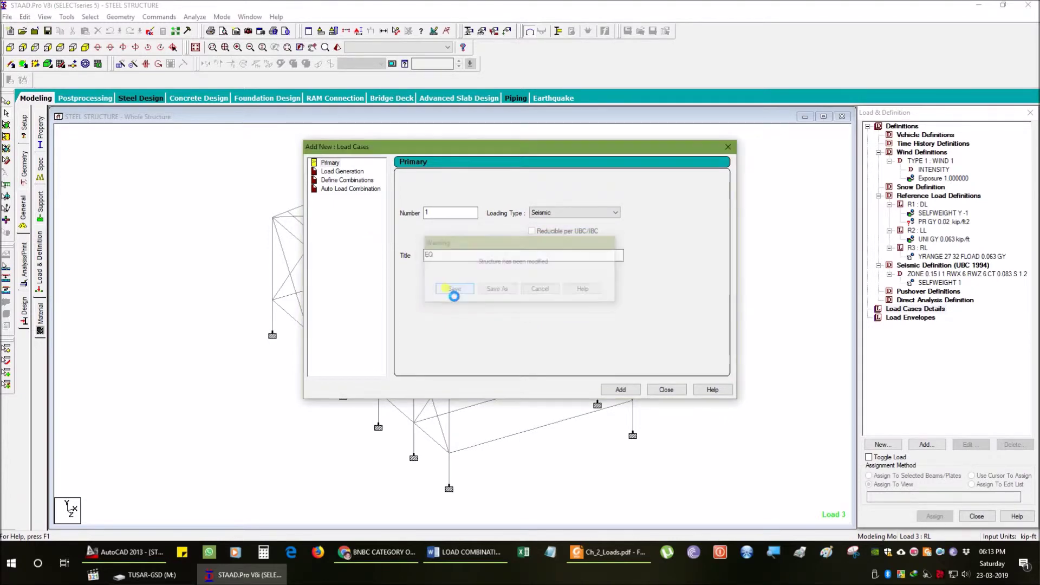
type("EQX+")
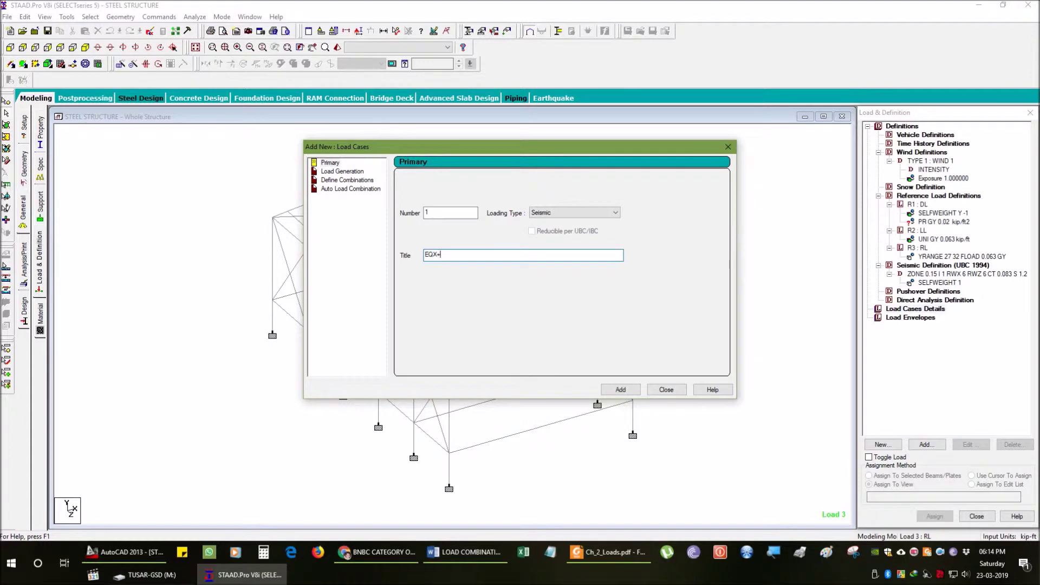
left_click(627, 392)
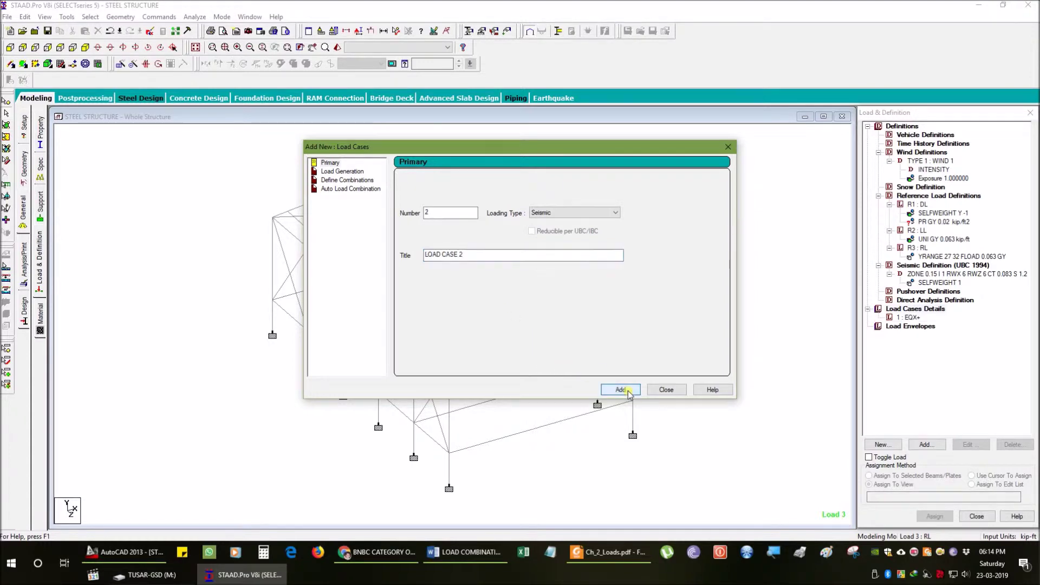
left_click(575, 213)
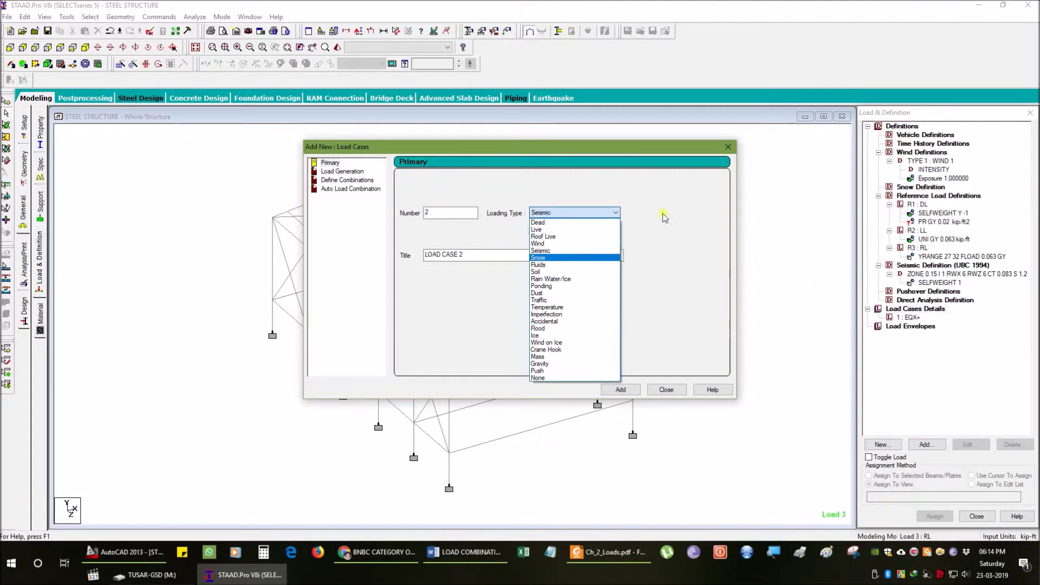
left_click(730, 148)
left_click(730, 147)
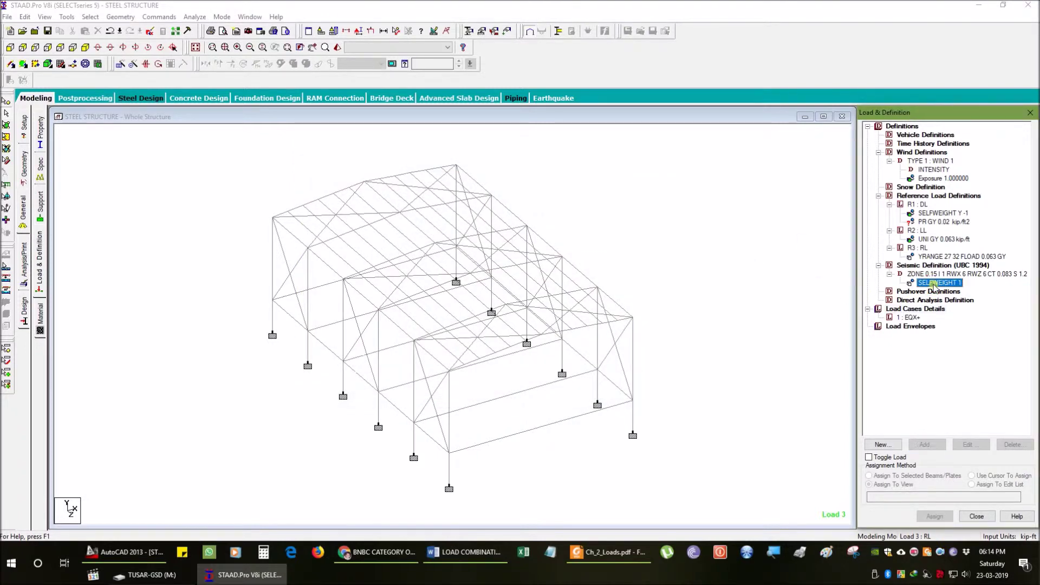
left_click(910, 318)
double_click(910, 318)
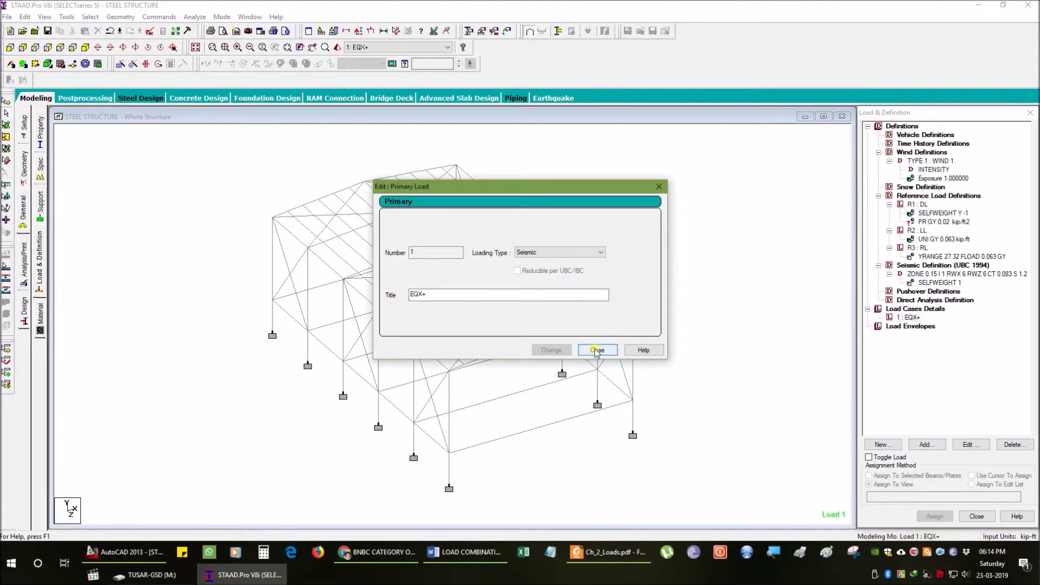
left_click(597, 350)
left_click(968, 445)
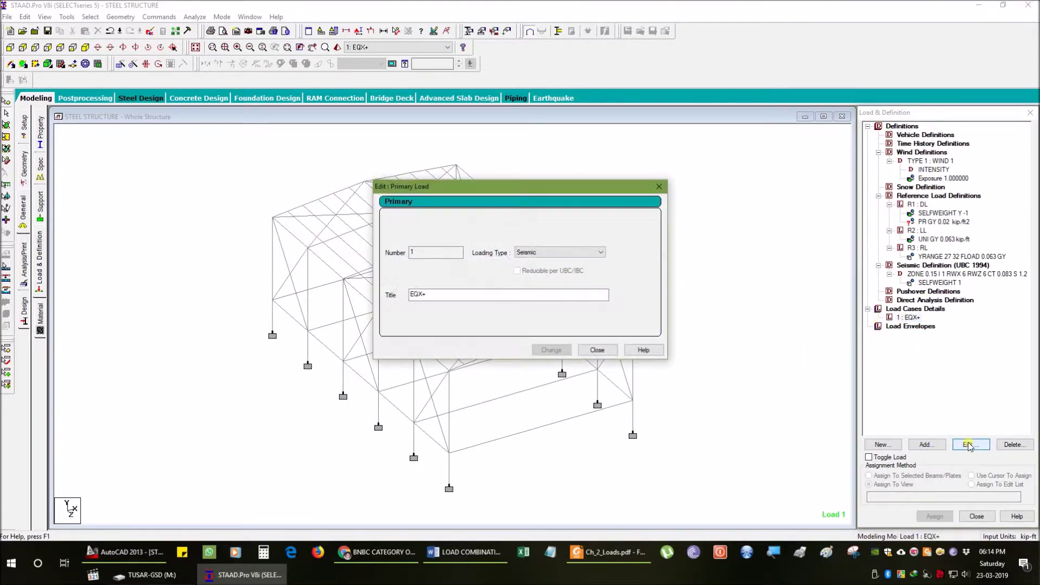
left_click(596, 351)
left_click(925, 444)
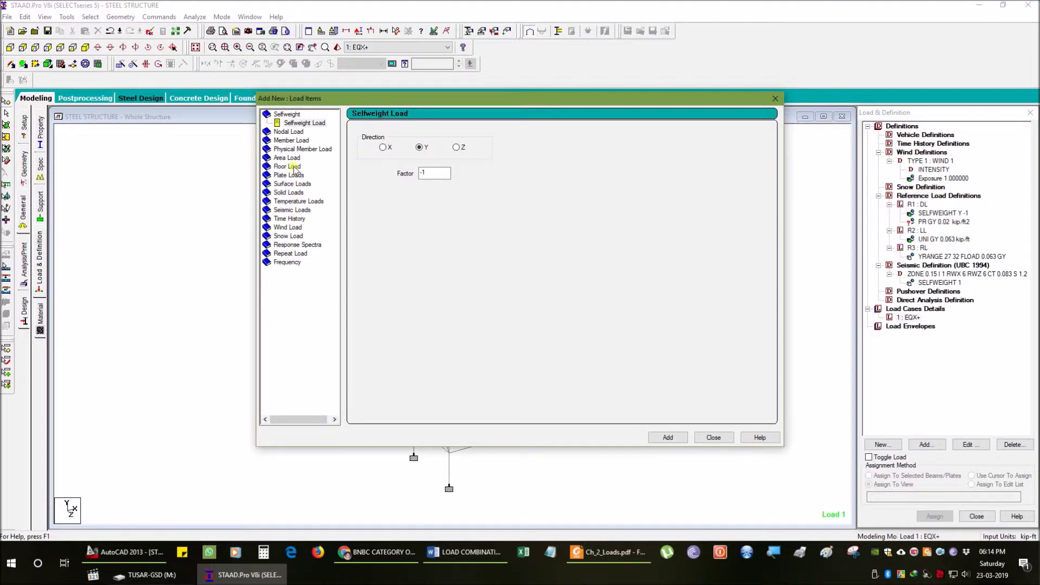
left_click(713, 438)
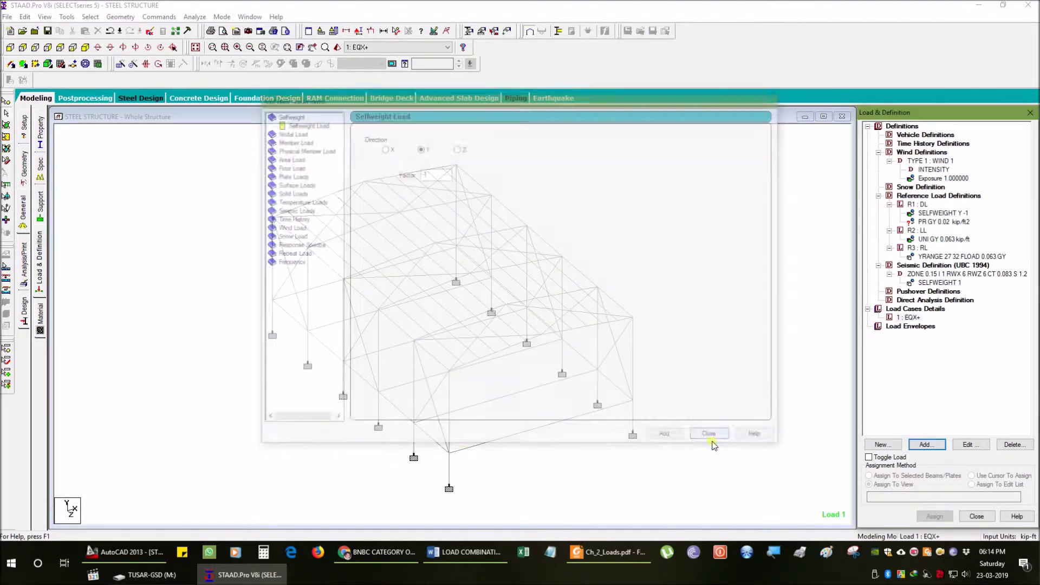
- Add a seismic load in the X direction with factor 1 to load case 1, EQX+
left_click(917, 445)
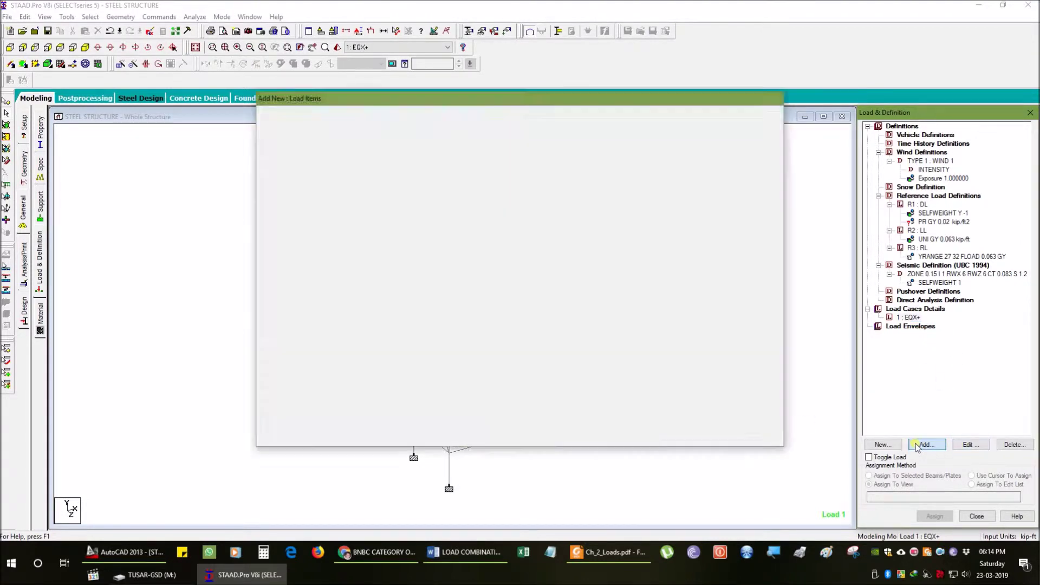
left_click(917, 445)
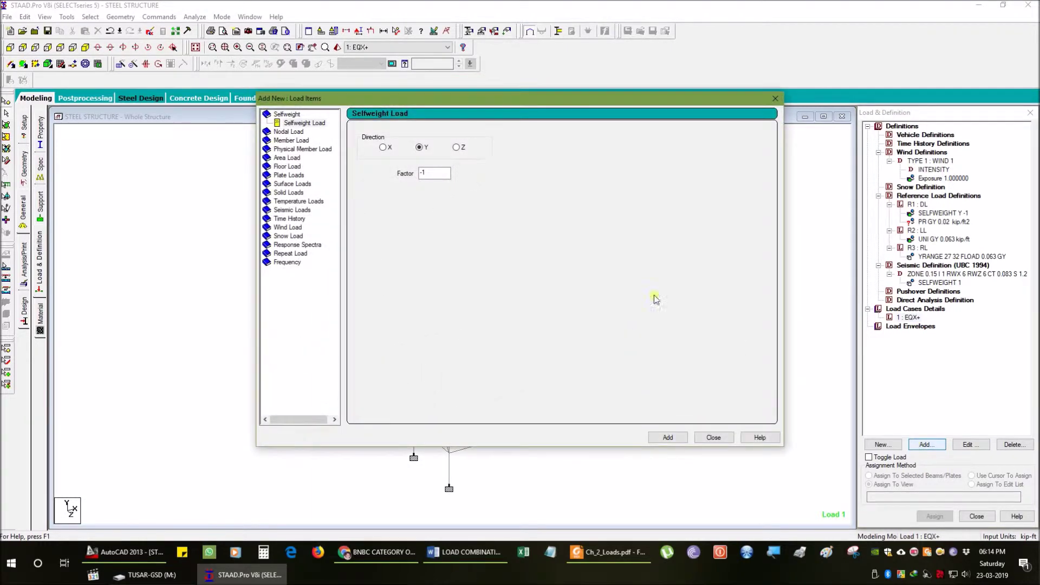
left_click(292, 209)
left_click(450, 154)
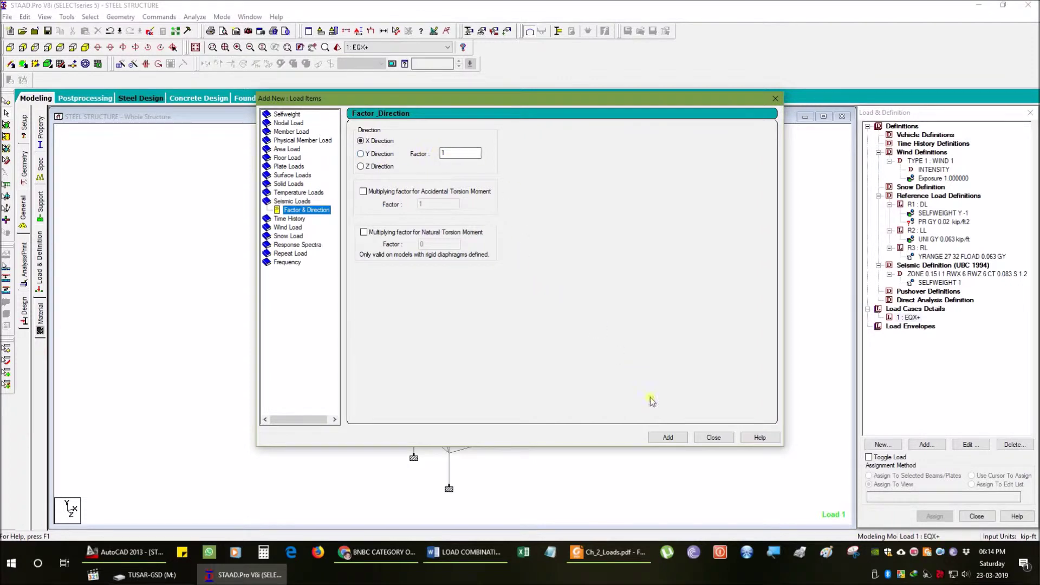
left_click(670, 442)
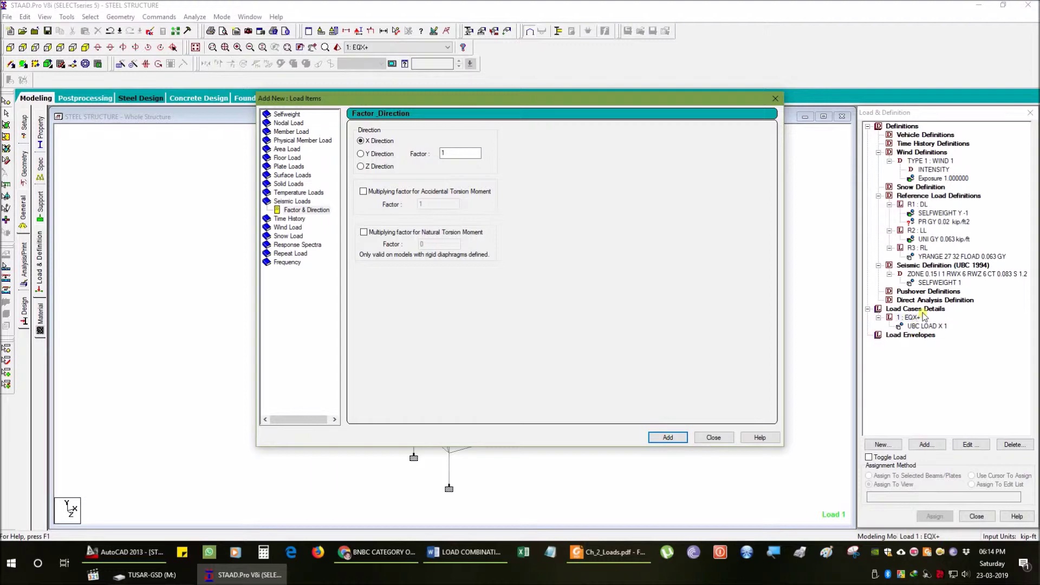
left_click(714, 437)
- Create primary load case 2 with loading type Seismic and title EQX-
left_click(912, 309)
left_click(927, 444)
left_click(583, 212)
left_click(456, 263)
triple_click(457, 256)
type("EQ")
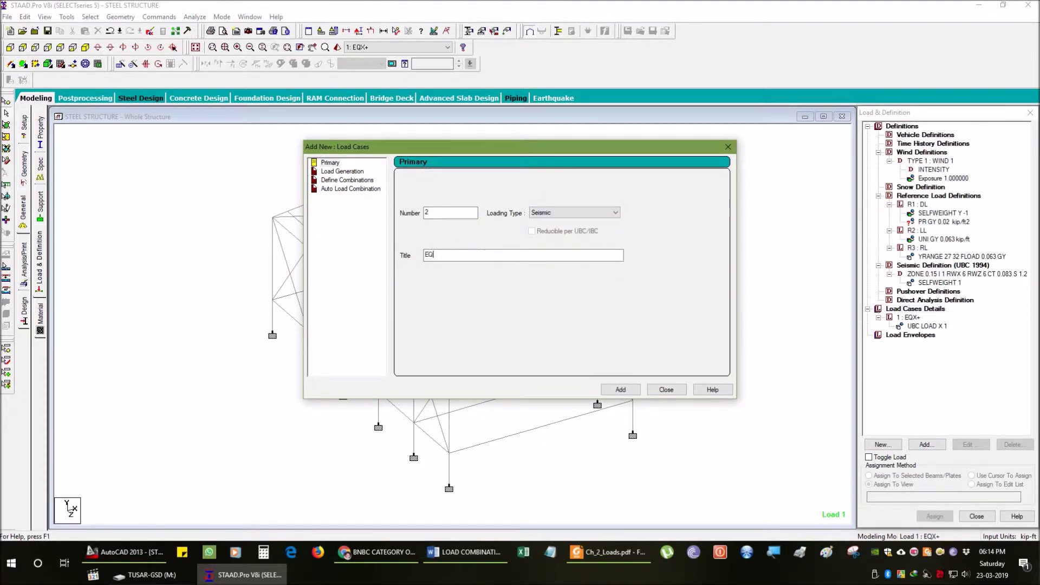
type("X-")
left_click(621, 389)
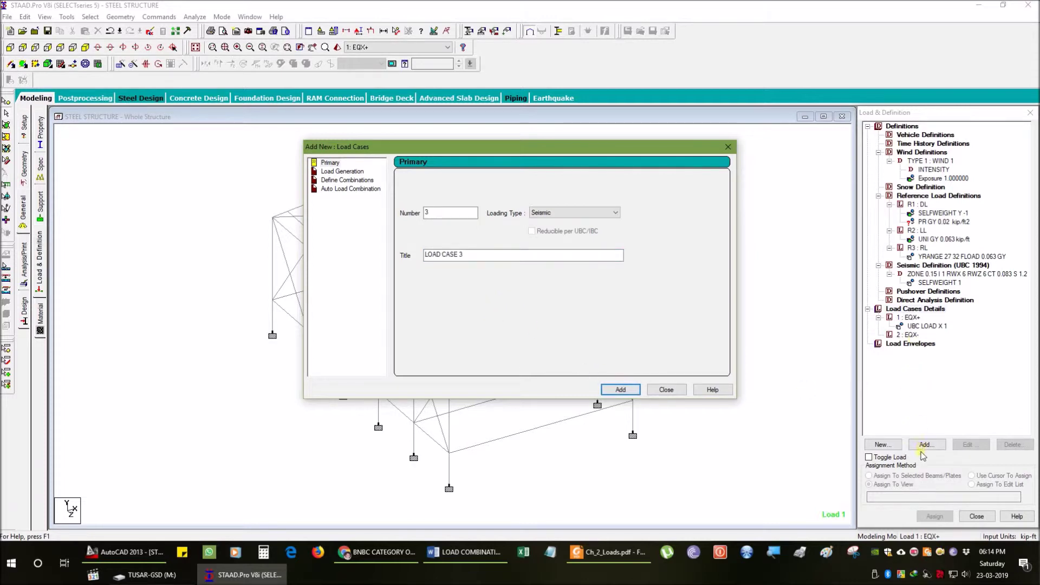
- Create seismic primary load cases 3 and 4, titled EQZ+ and EQZ-
triple_click(495, 255)
type("EQZ+")
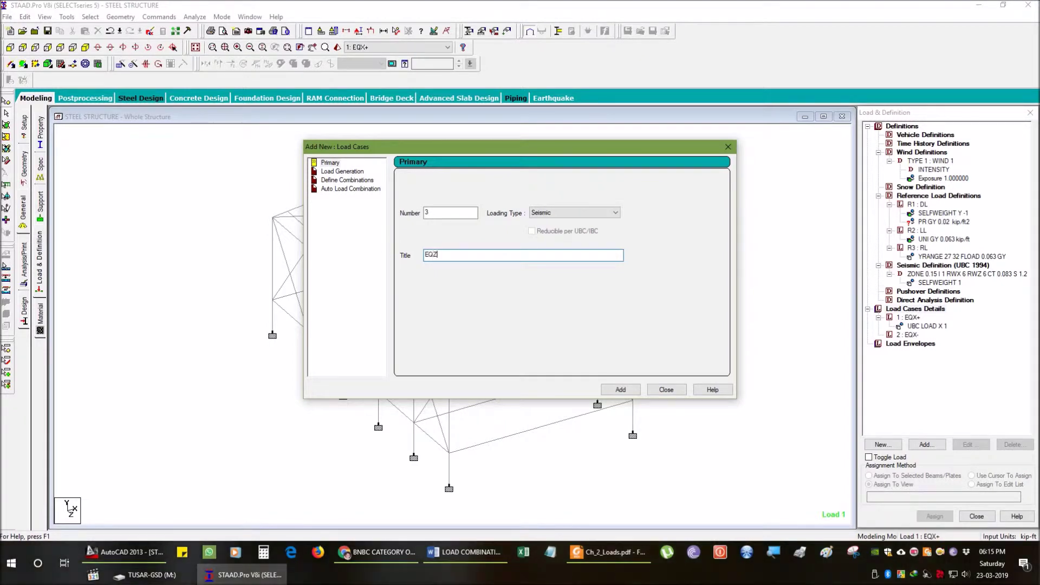
left_click(621, 390)
type("E")
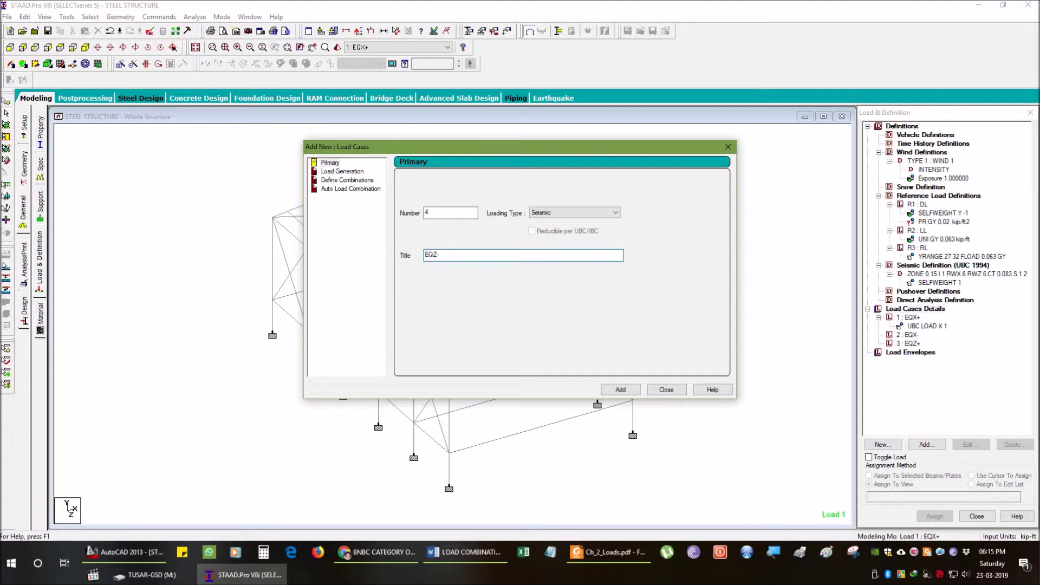
type("QZ-")
left_click(621, 390)
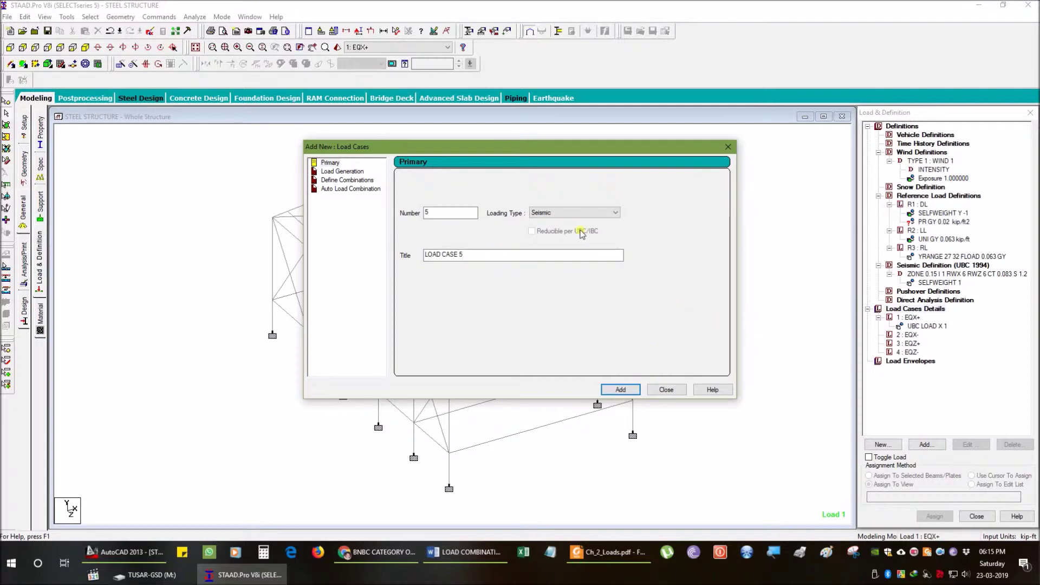
- Create primary load cases 5 and 6 with loading type Wind, titled WX+ and WX-
left_click(603, 212)
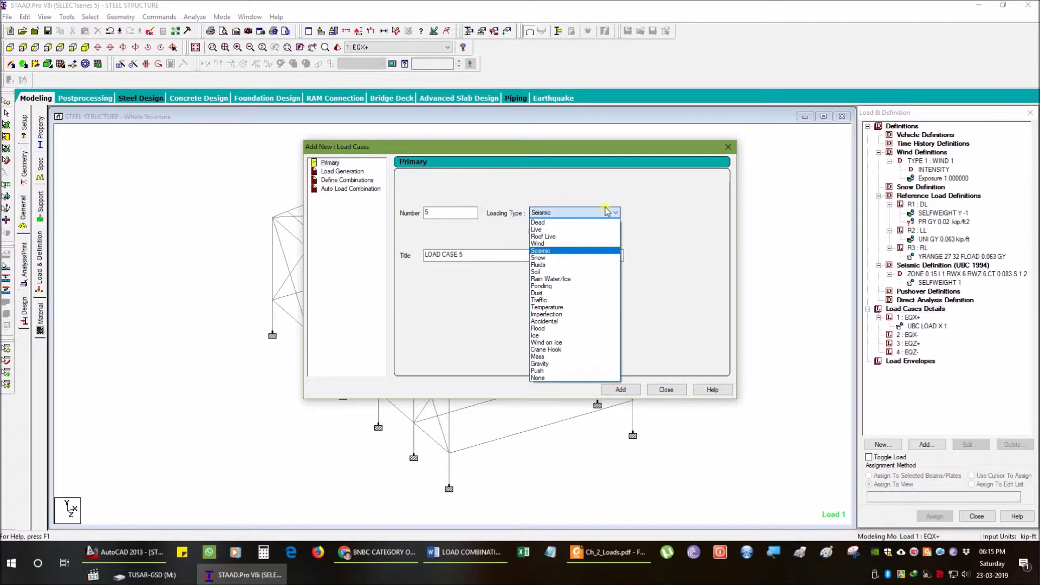
left_click(553, 233)
left_click_drag(477, 259, 364, 227)
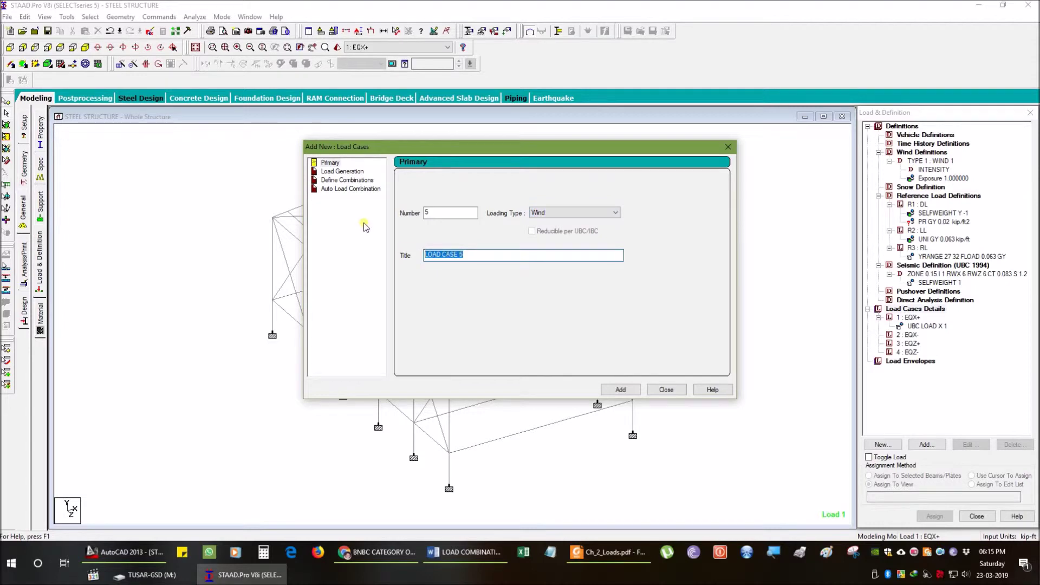
type("WX-")
left_click(621, 390)
left_click_drag(465, 255, 347, 249)
type("WX")
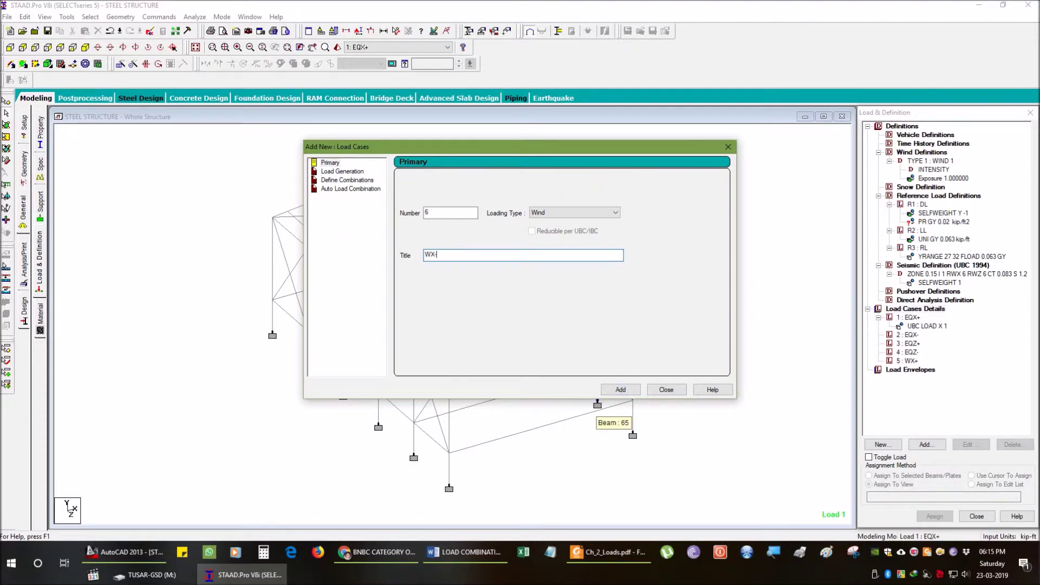
left_click(620, 389)
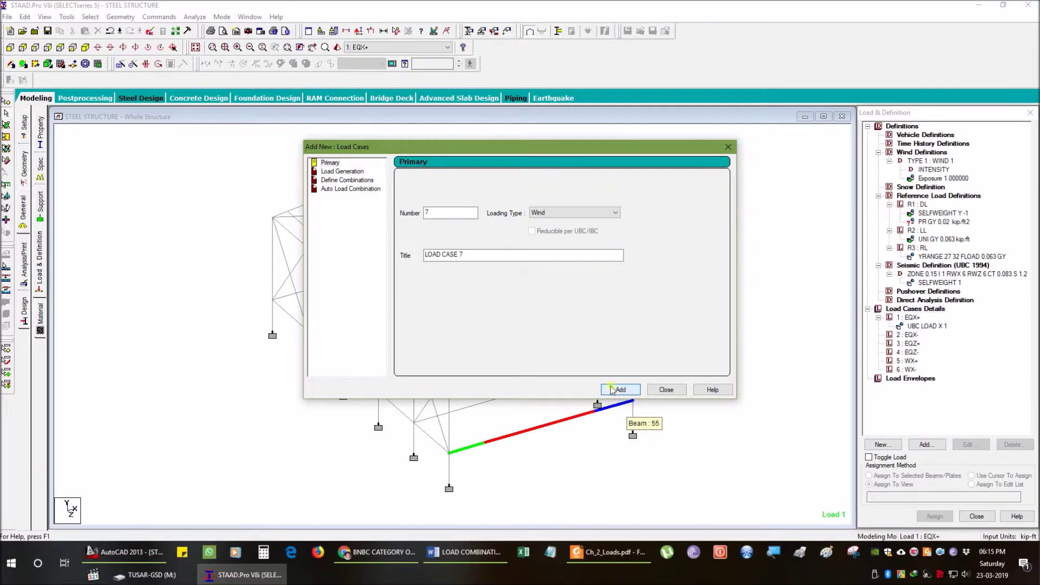
- Create wind primary load cases 7 and 8, titled WZ+ and WZ-
left_click_drag(465, 254, 319, 232)
type("WZ+")
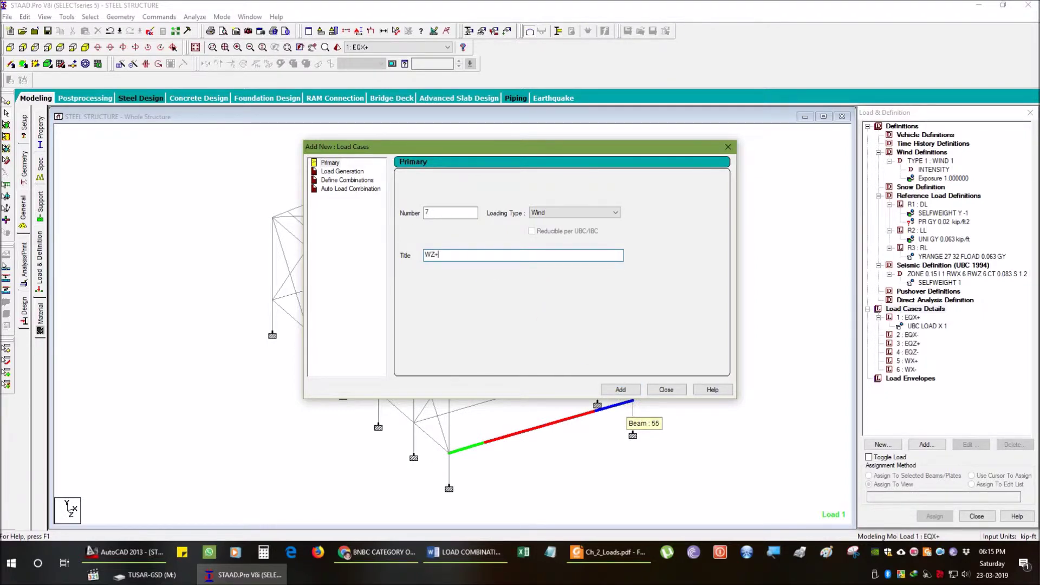
left_click(620, 389)
left_click_drag(465, 254, 356, 242)
type("WZ-")
left_click(621, 389)
- Create primary load case 9 titled DL with loading type Wind
left_click_drag(465, 255, 331, 241)
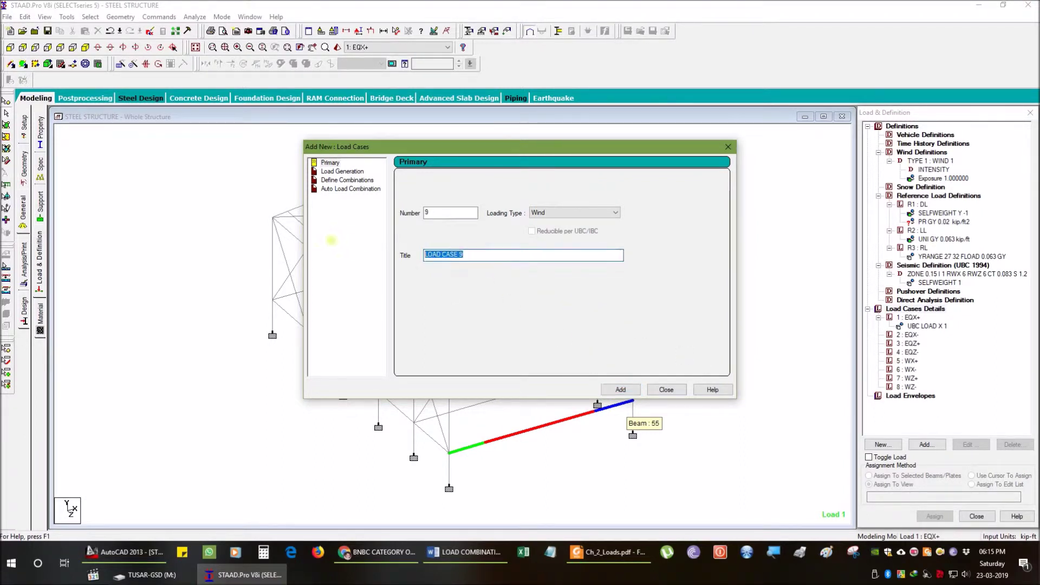
type("D")
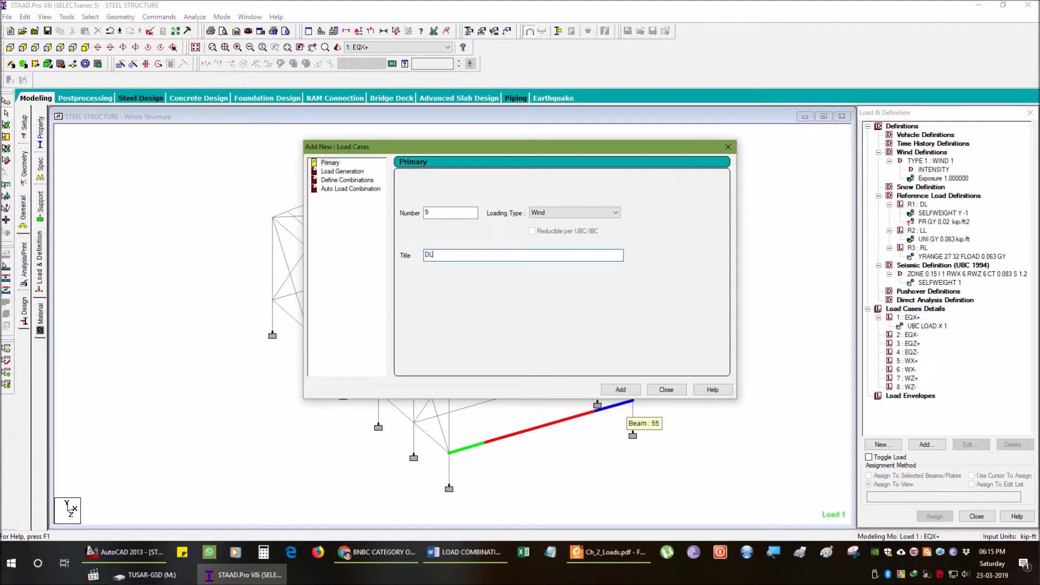
type("L")
left_click(620, 390)
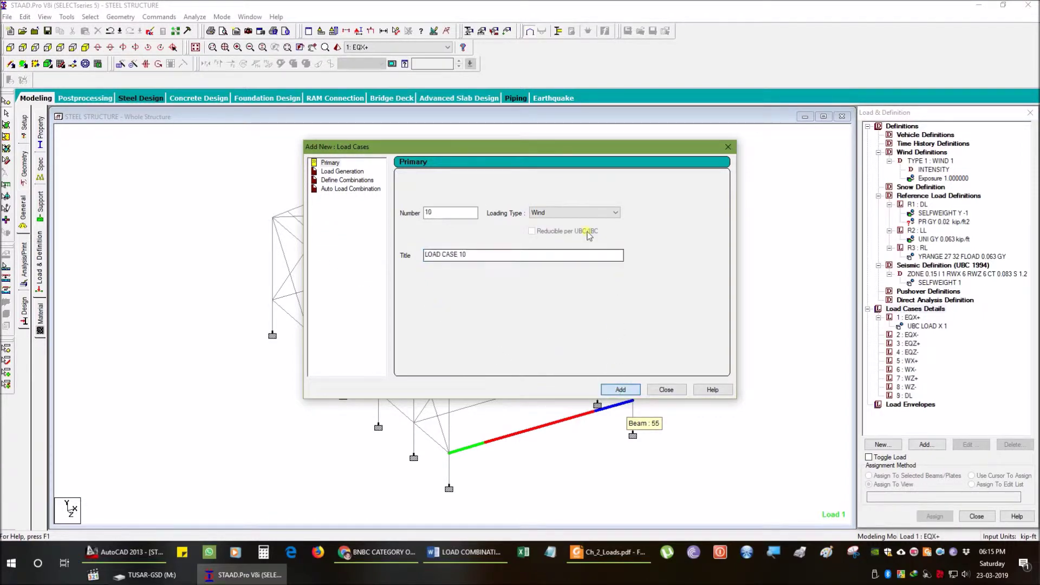
- Delete primary load case 9, DL, from the load cases
left_click(910, 400)
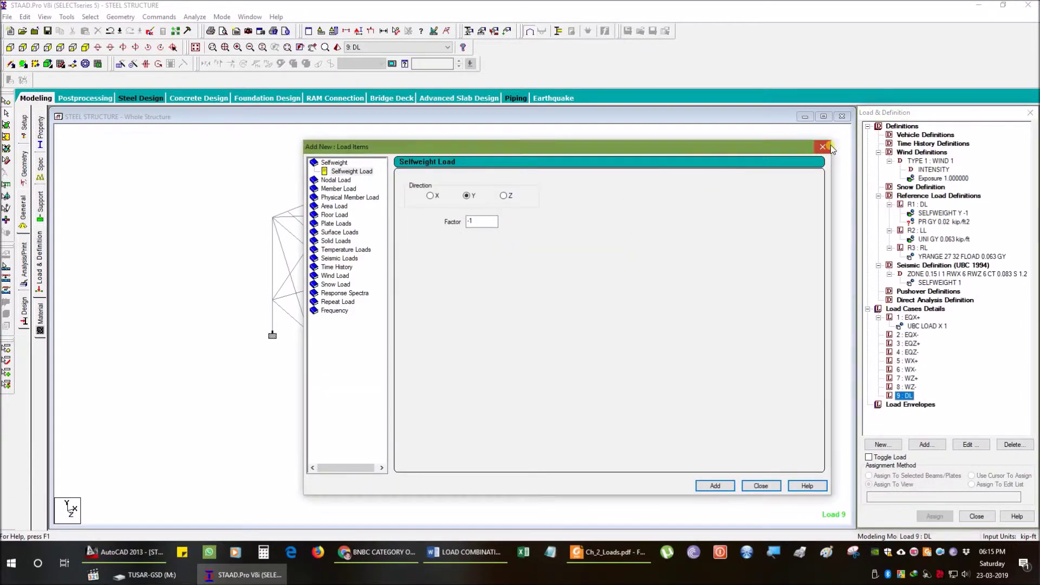
left_click(831, 145)
left_click(1012, 445)
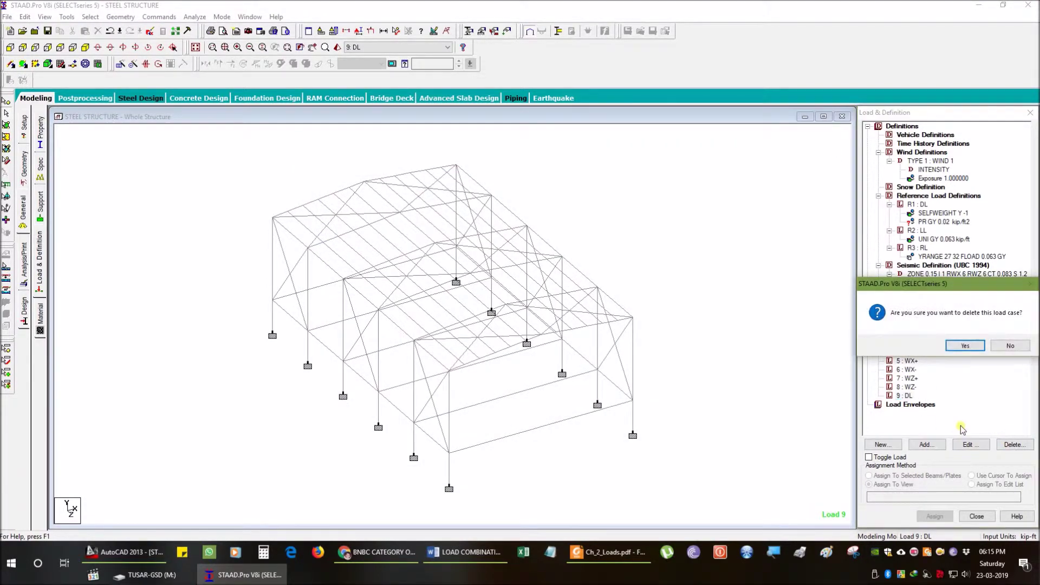
left_click(962, 348)
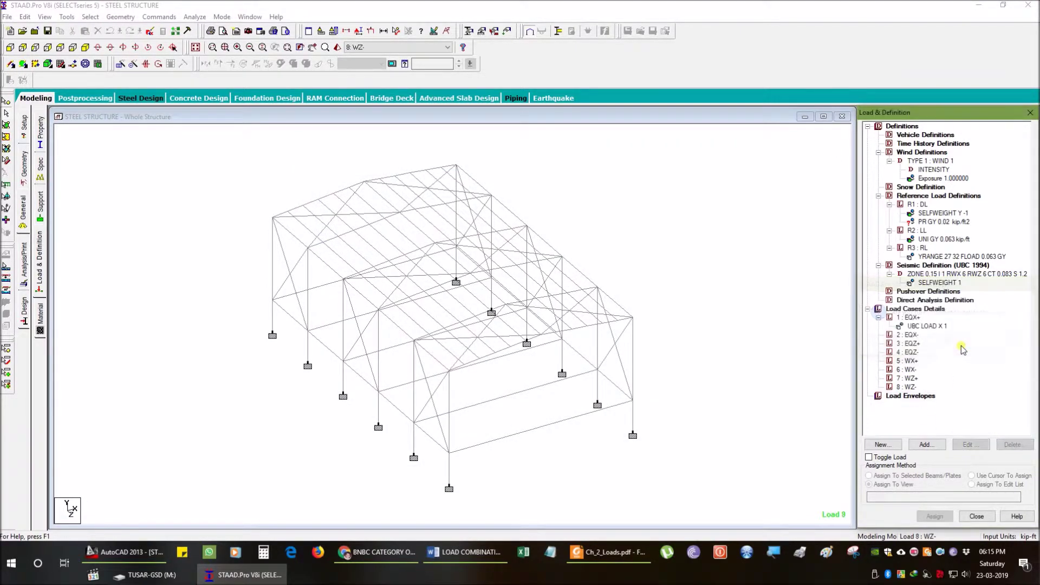
- Create primary load case 9 with loading type Dead and title DL
left_click(906, 310)
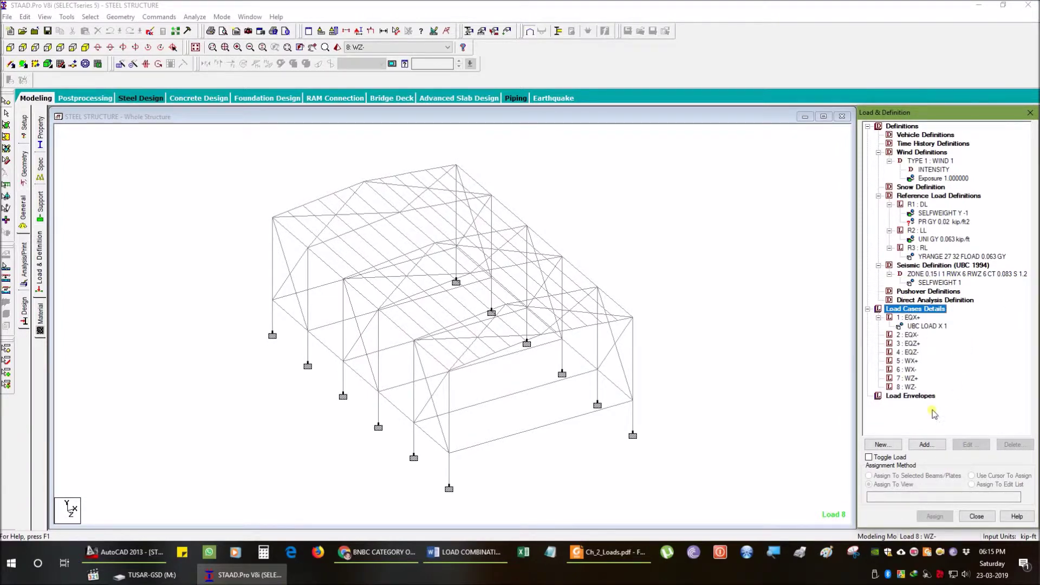
left_click(878, 318)
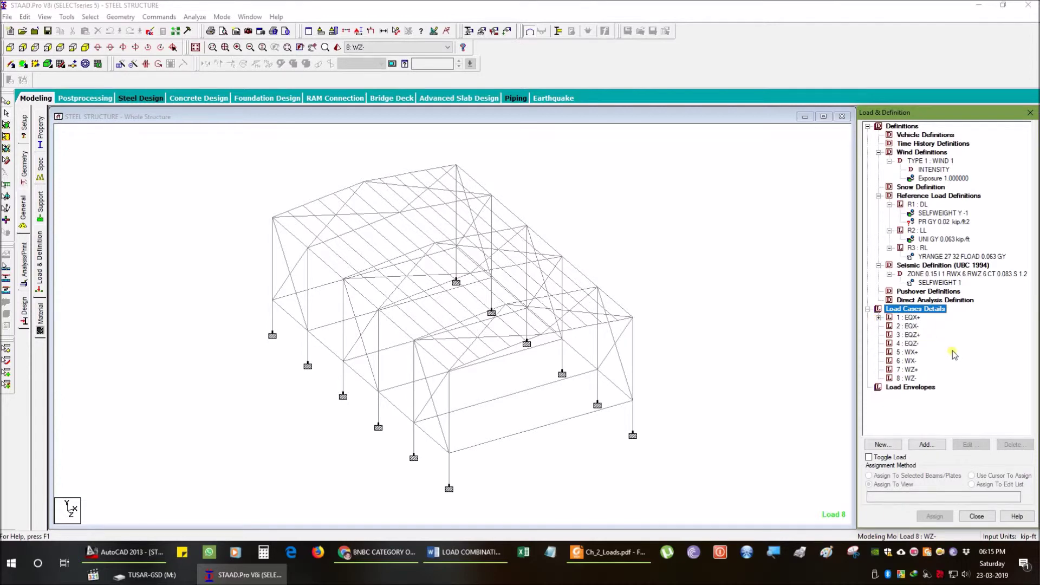
left_click(927, 444)
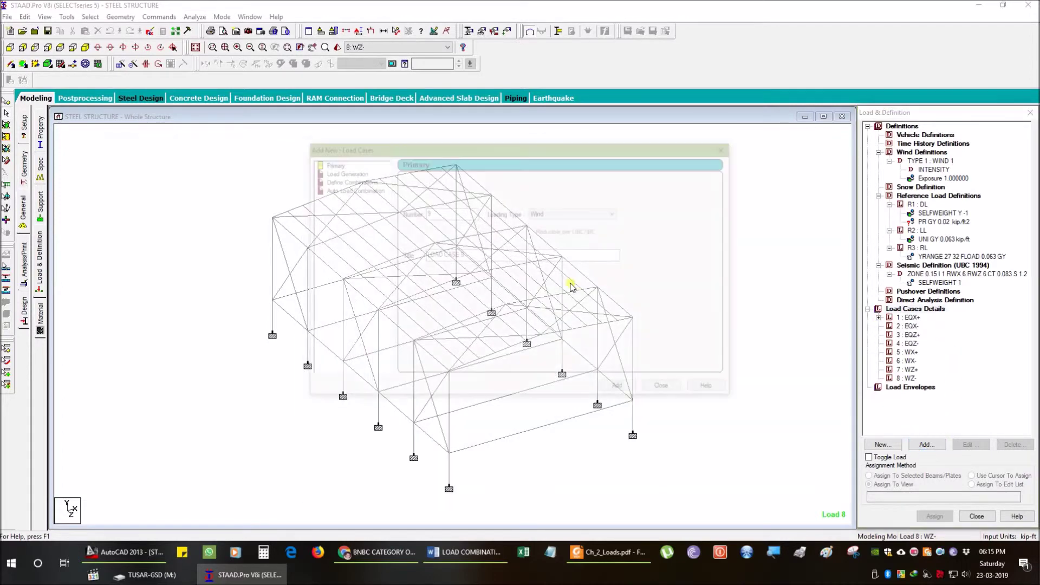
left_click(565, 222)
key("d")
key("Tab")
type("D")
left_click(622, 390)
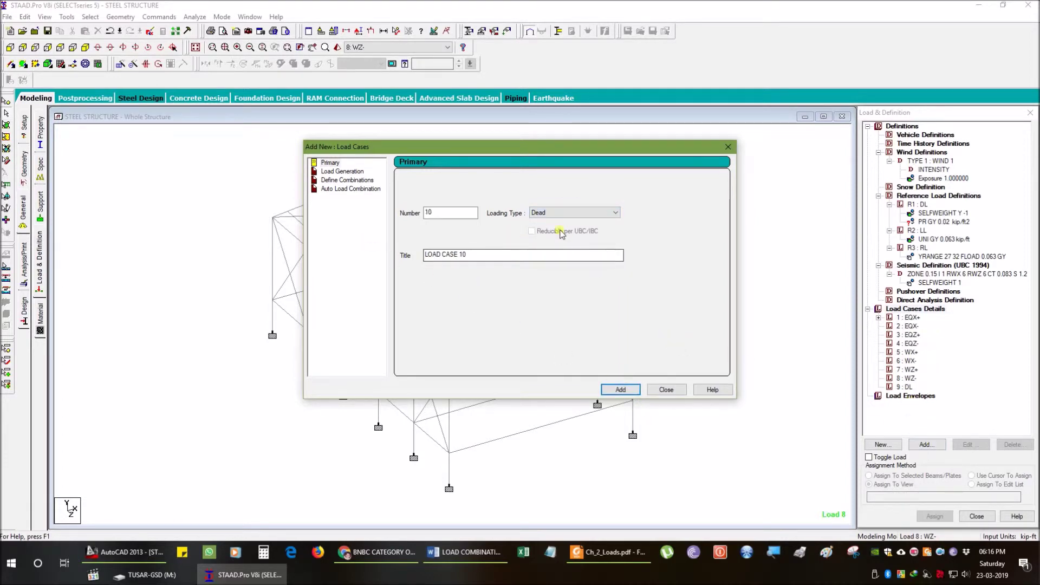
- Create primary load case 10 with loading type Live and title LL
left_click(590, 213)
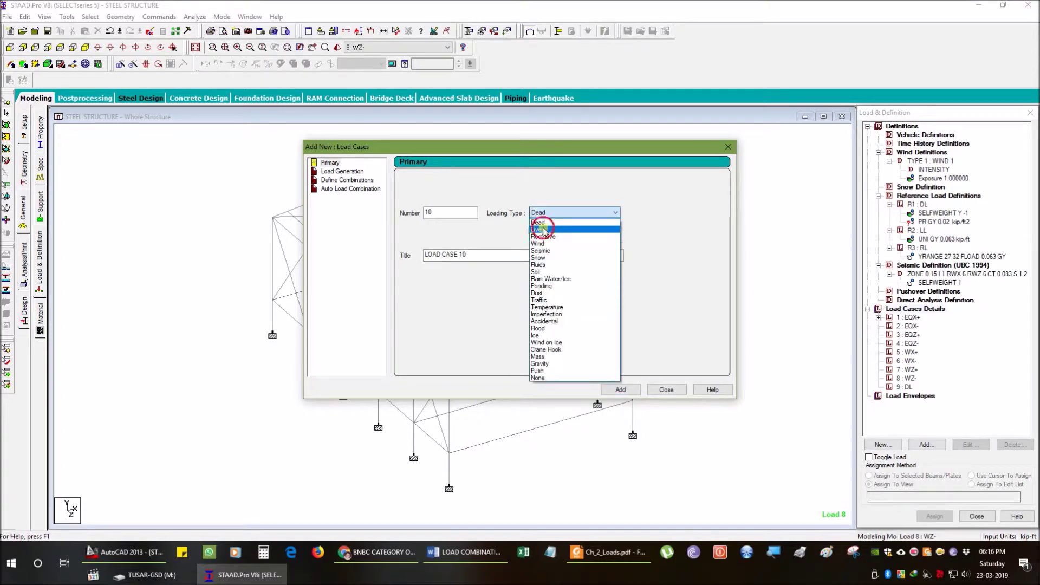
left_click(587, 230)
left_click_drag(488, 255, 345, 255)
type("LL")
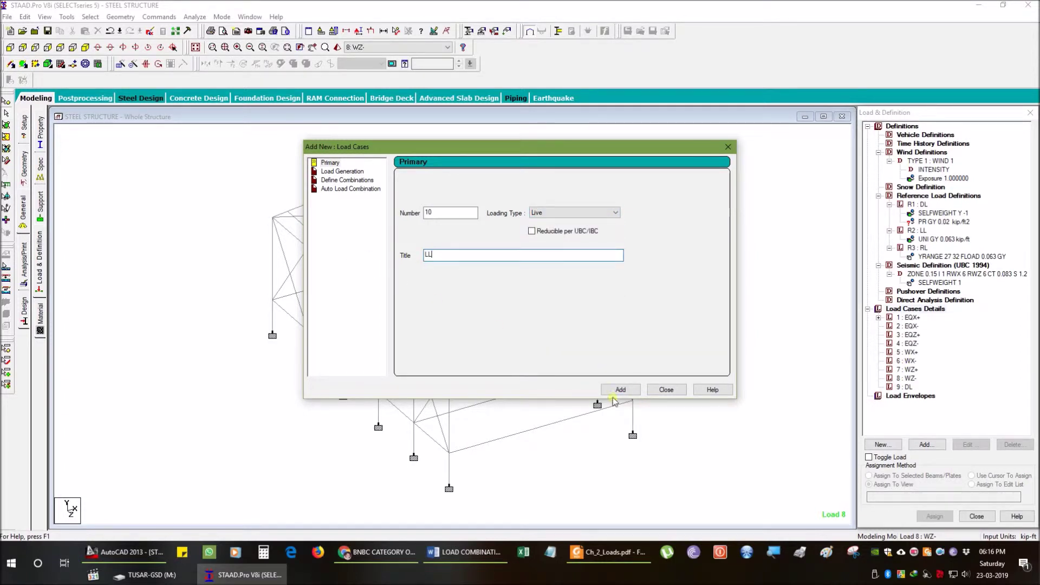
left_click(616, 391)
- Create primary load case 11 with loading type Roof Live and title RL, and finish adding load cases
left_click(596, 213)
left_click(544, 236)
left_click_drag(488, 255, 345, 255)
type("R")
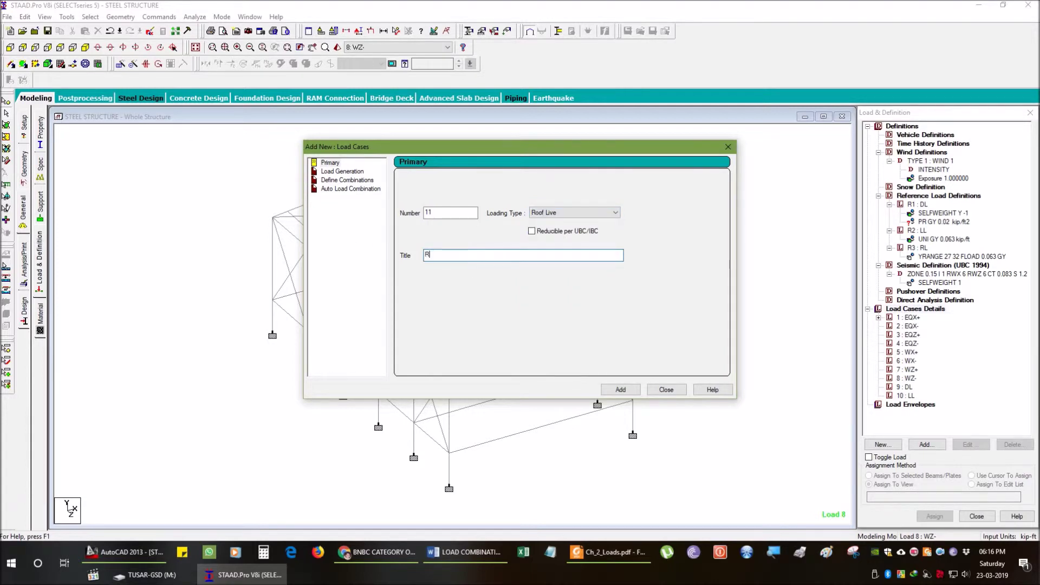
left_click(621, 390)
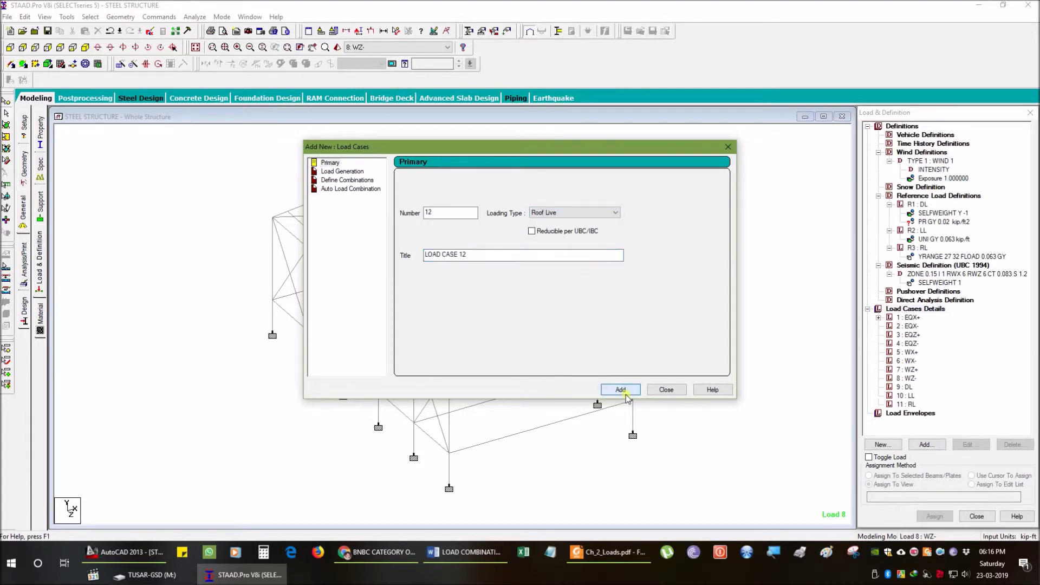
left_click(664, 388)
left_click(912, 319)
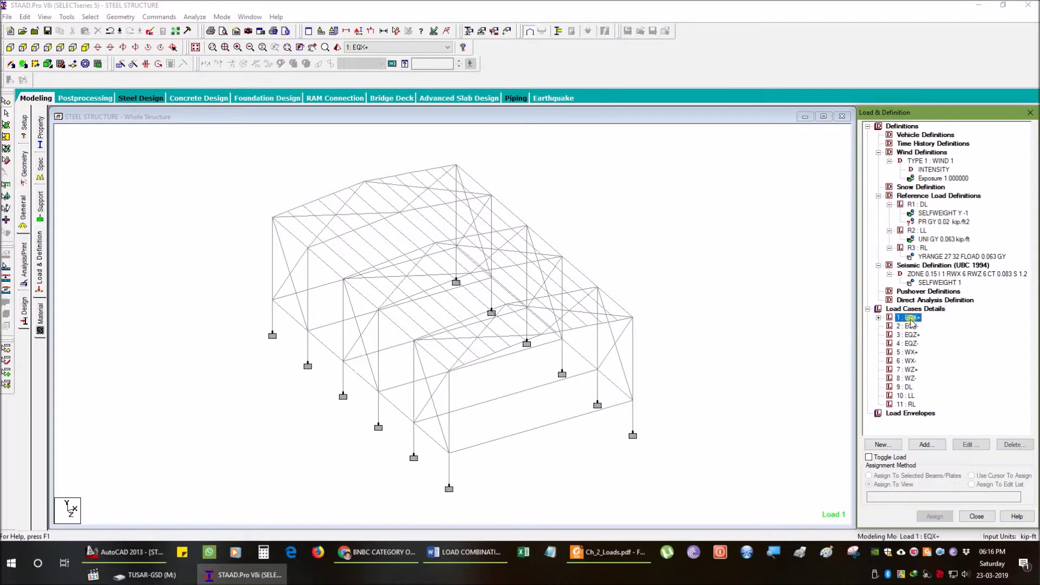
left_click(878, 318)
double_click(909, 335)
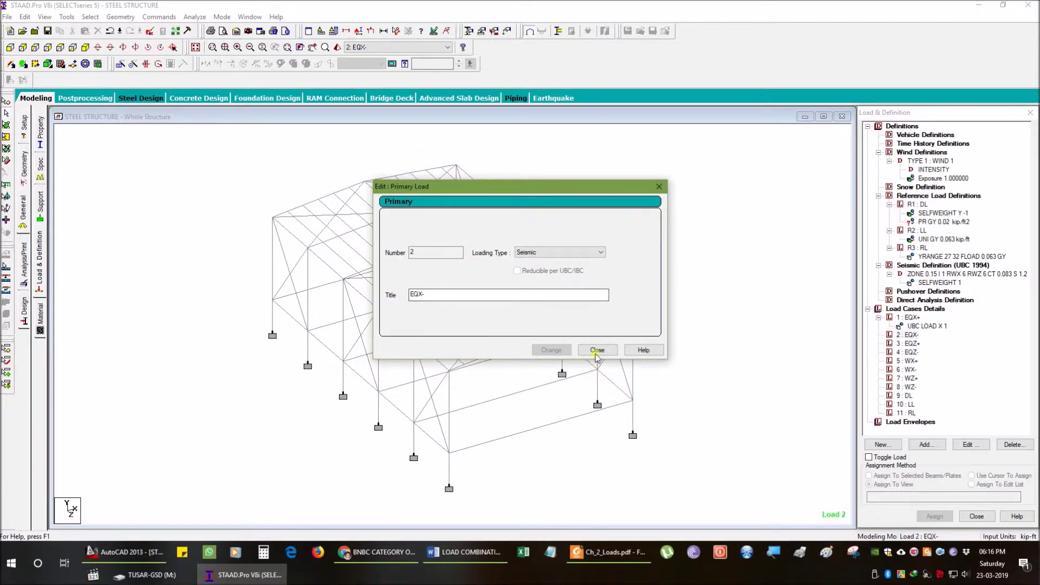
left_click(595, 350)
left_click(969, 448)
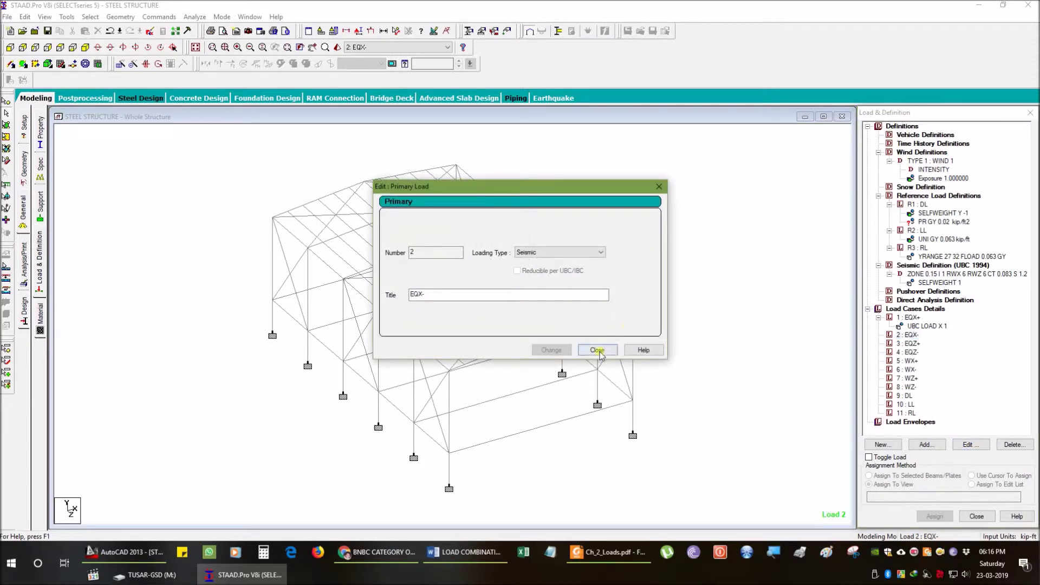
left_click(595, 351)
- Add a seismic load in the X direction with factor -1 to load case 2, EQX-
left_click(907, 335)
left_click(926, 445)
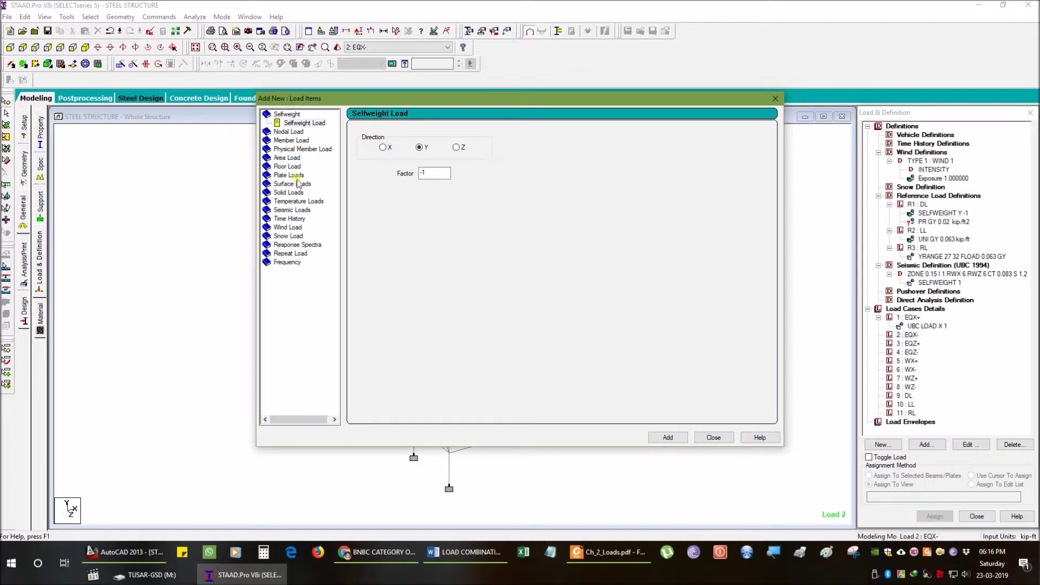
left_click(292, 217)
left_click(293, 201)
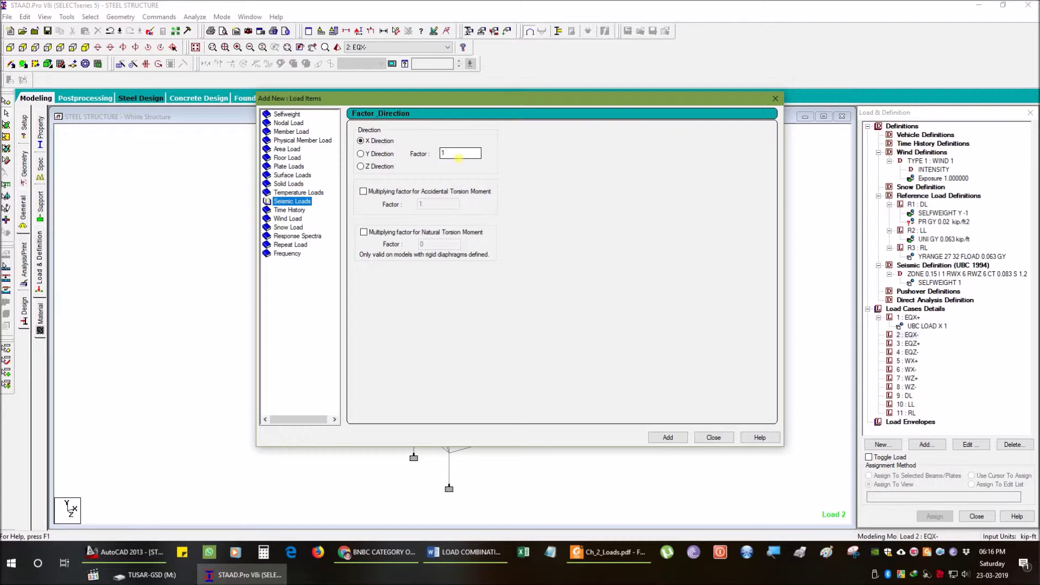
left_click(447, 153)
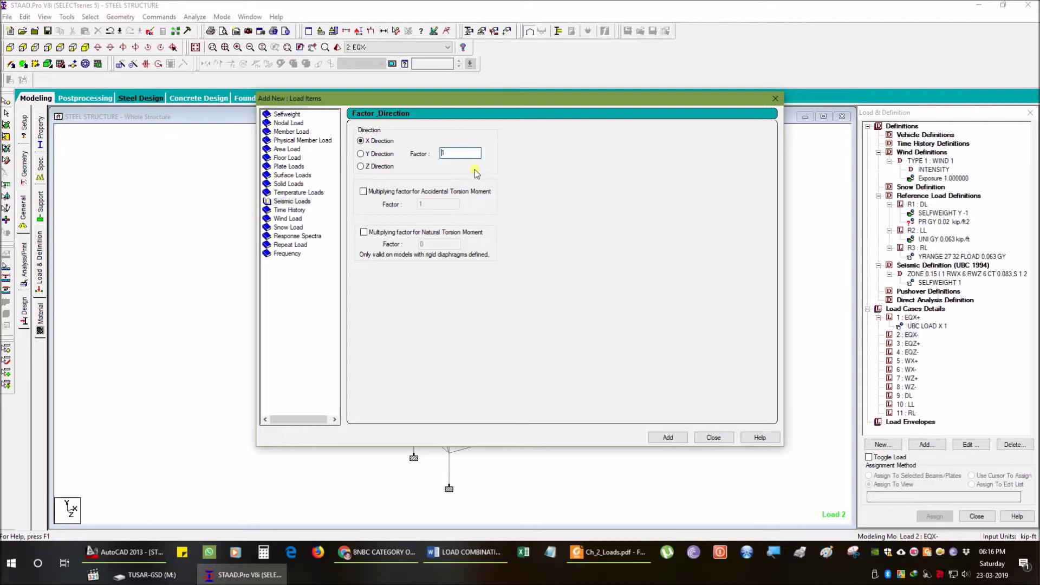
left_click(668, 438)
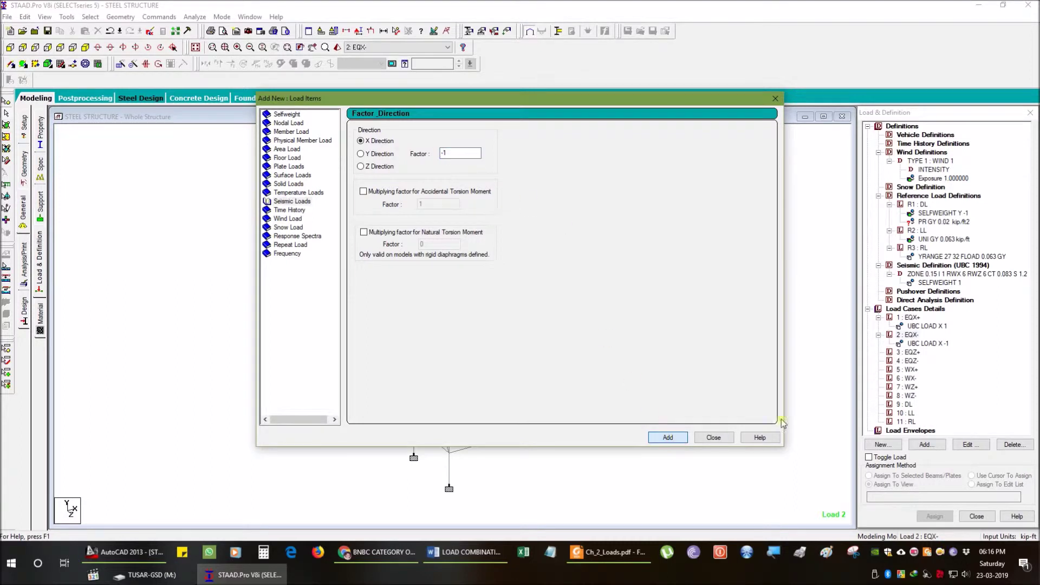
- Add a seismic load in the Z direction with factor 1 to load case 3, EQZ+
left_click(920, 356)
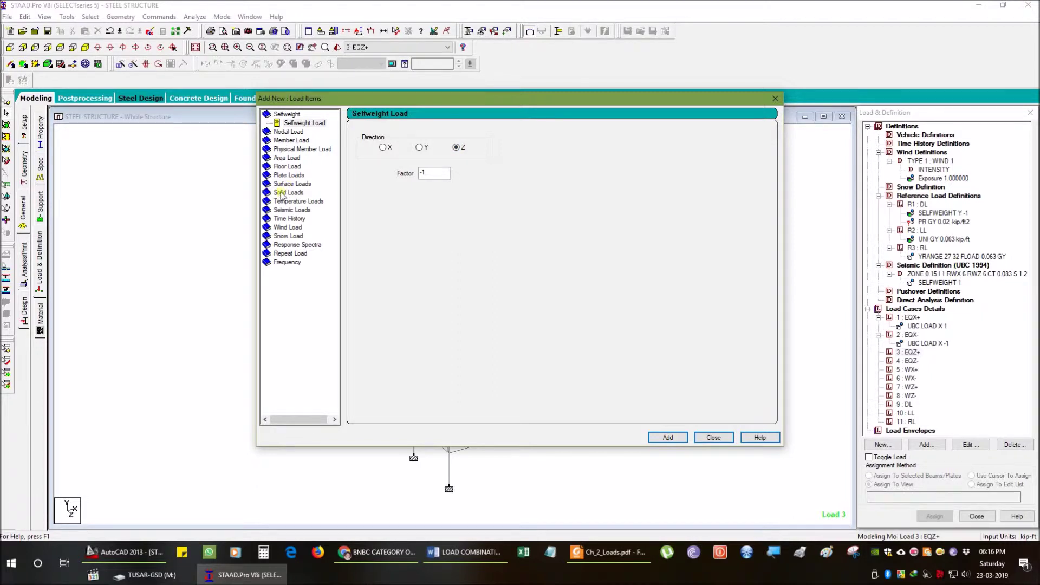
left_click(291, 210)
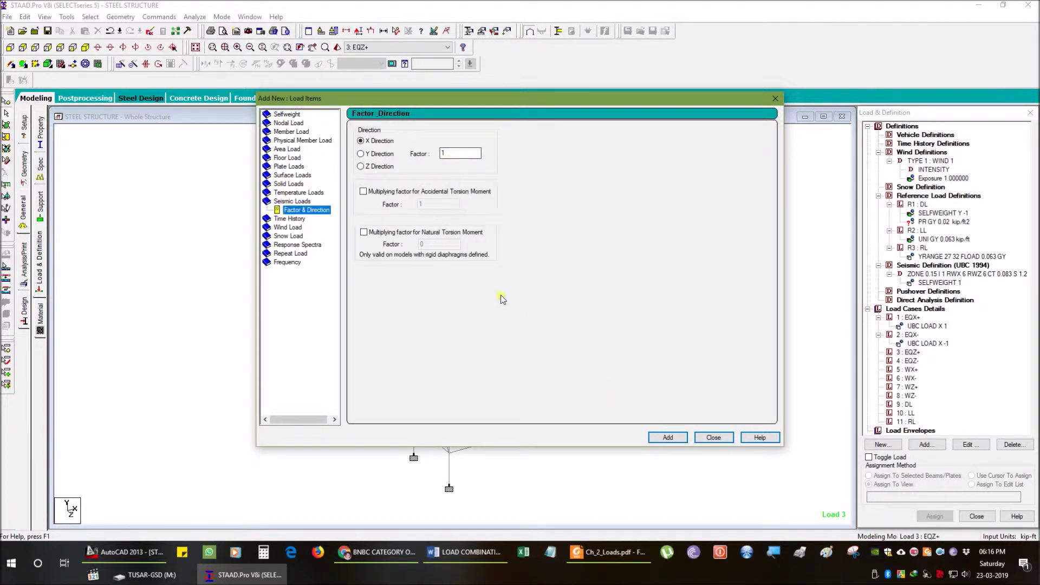
left_click(379, 166)
left_click(658, 438)
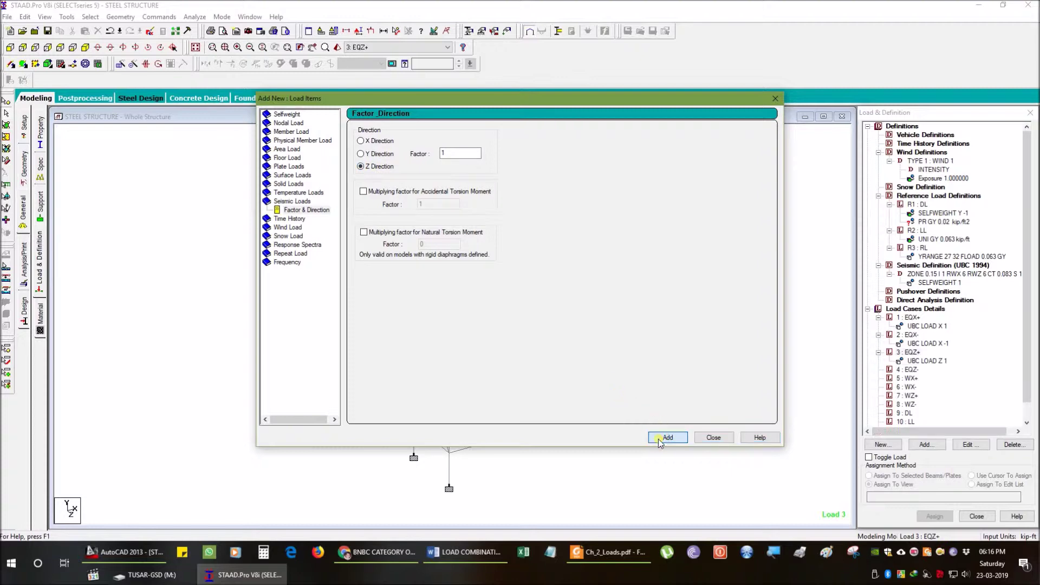
- Add a seismic load in the Z direction with factor -1 to load case 4, EQZ-, and finish adding seismic items
left_click(923, 370)
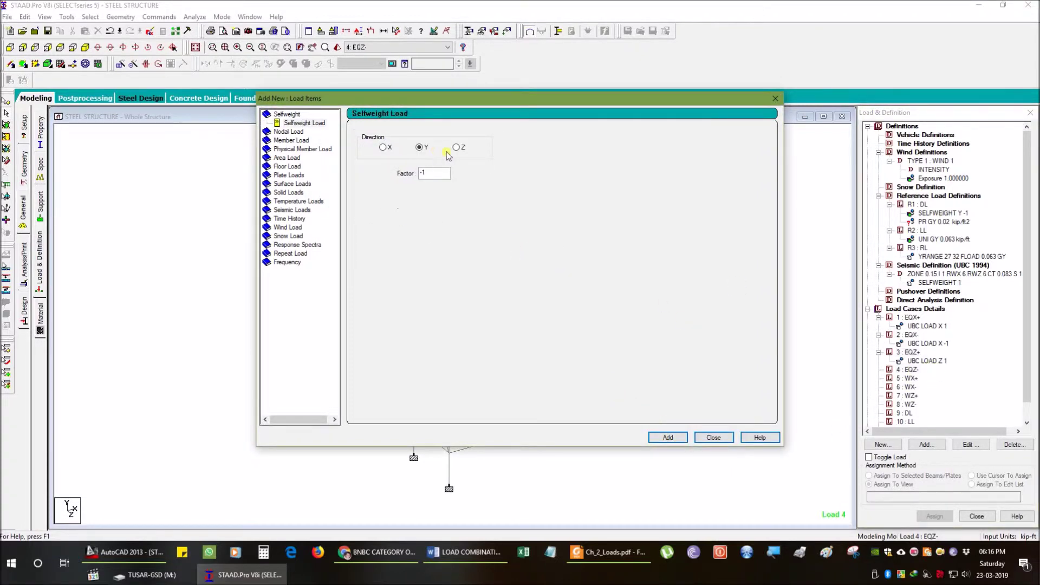
left_click(295, 211)
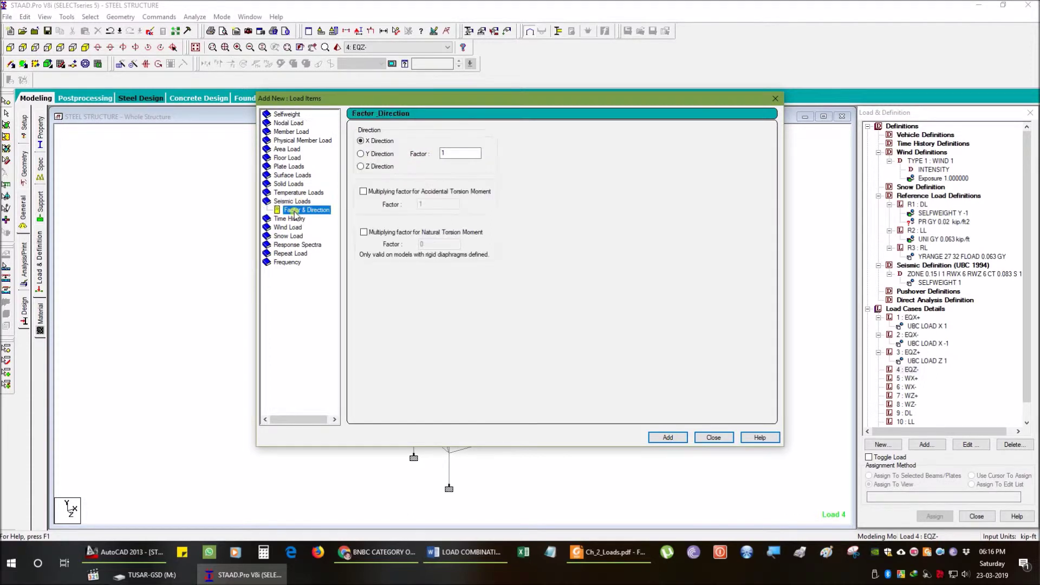
left_click(361, 166)
left_click_drag(450, 155, 442, 154)
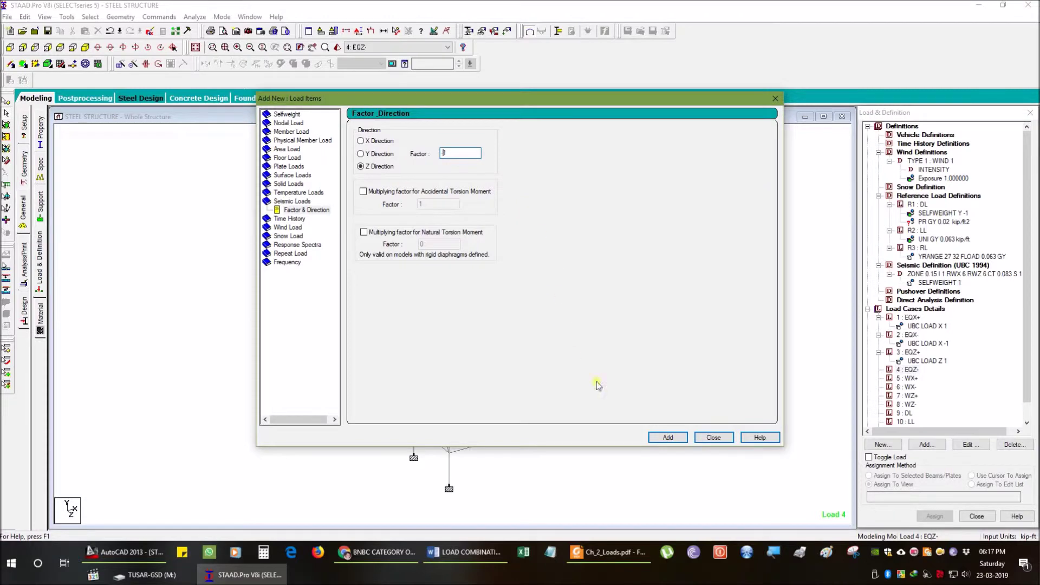
left_click(668, 438)
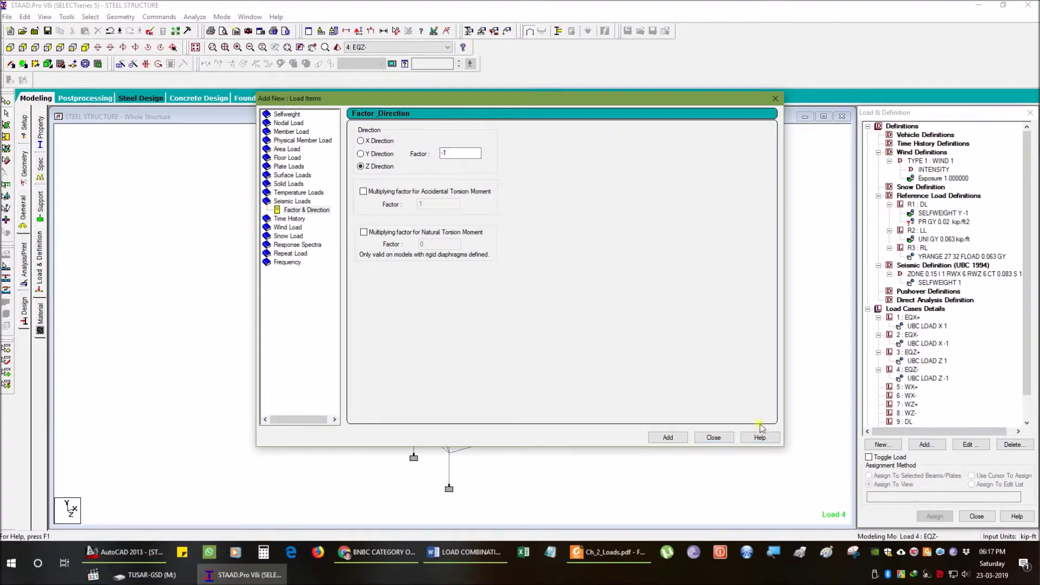
left_click(713, 438)
- Try adding a seismic load in the X direction with factor 1 to load case 5, WX+
left_click(905, 387)
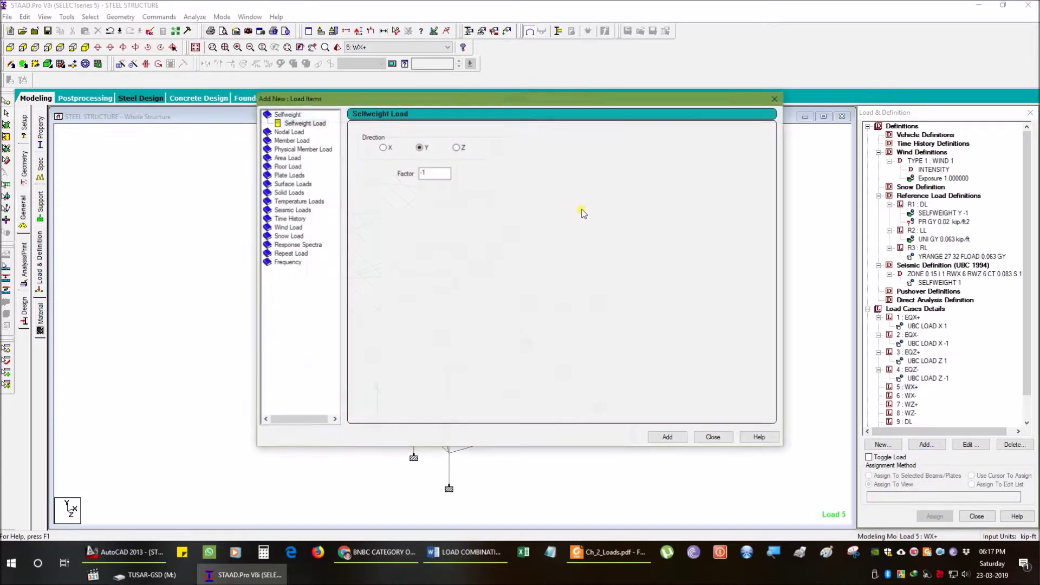
left_click(294, 210)
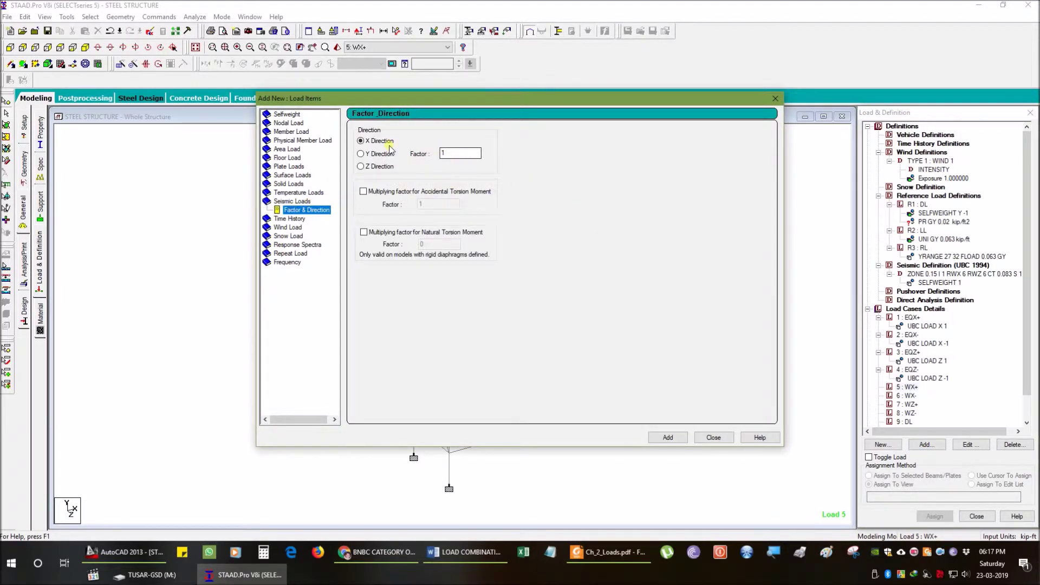
left_click(460, 154)
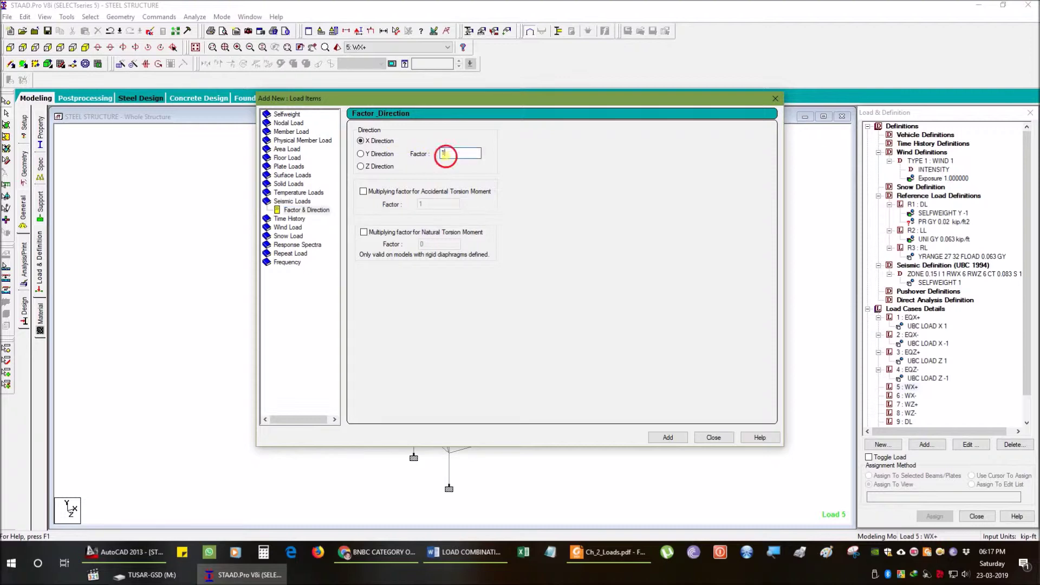
left_click(668, 437)
- Stop adding load items and delete the seismic load from load case 5, WX+
left_click(911, 407)
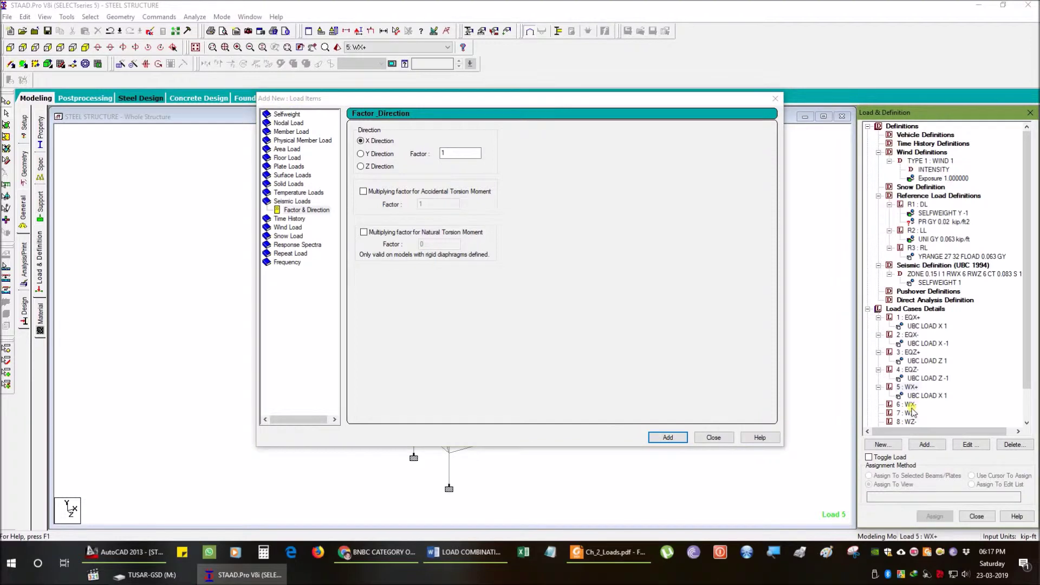
left_click(909, 405)
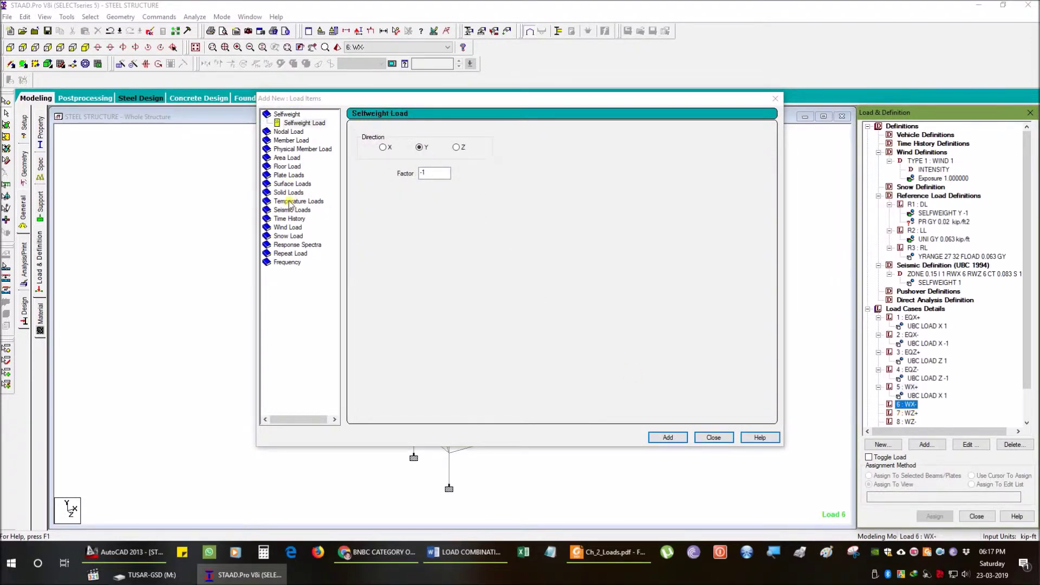
left_click(775, 99)
left_click(928, 395)
left_click(1008, 445)
- Add a type 1 wind load on the X windward face with factor 1 to load case 5, WX+
left_click(914, 388)
left_click(927, 445)
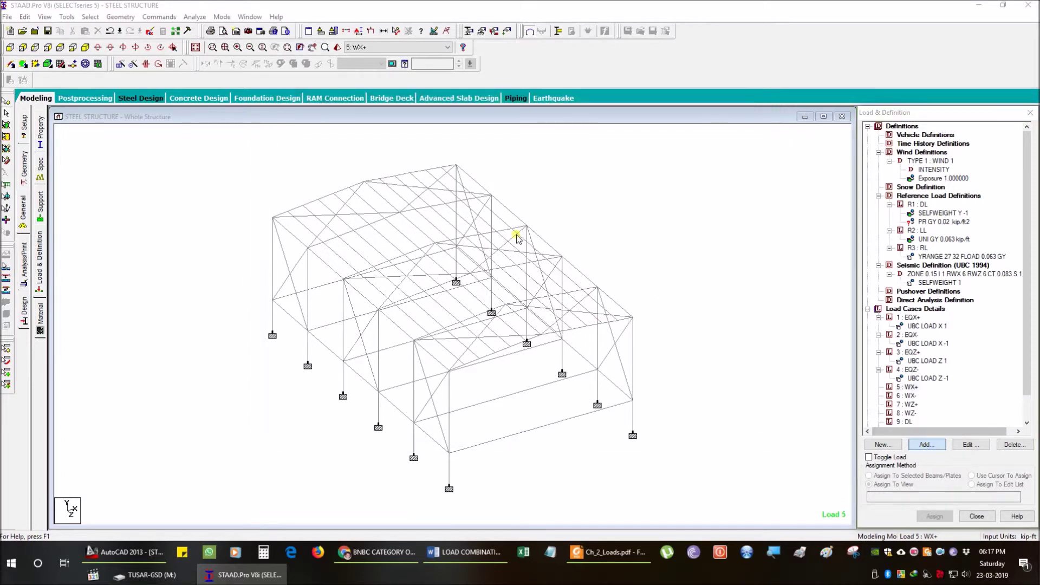
left_click(290, 229)
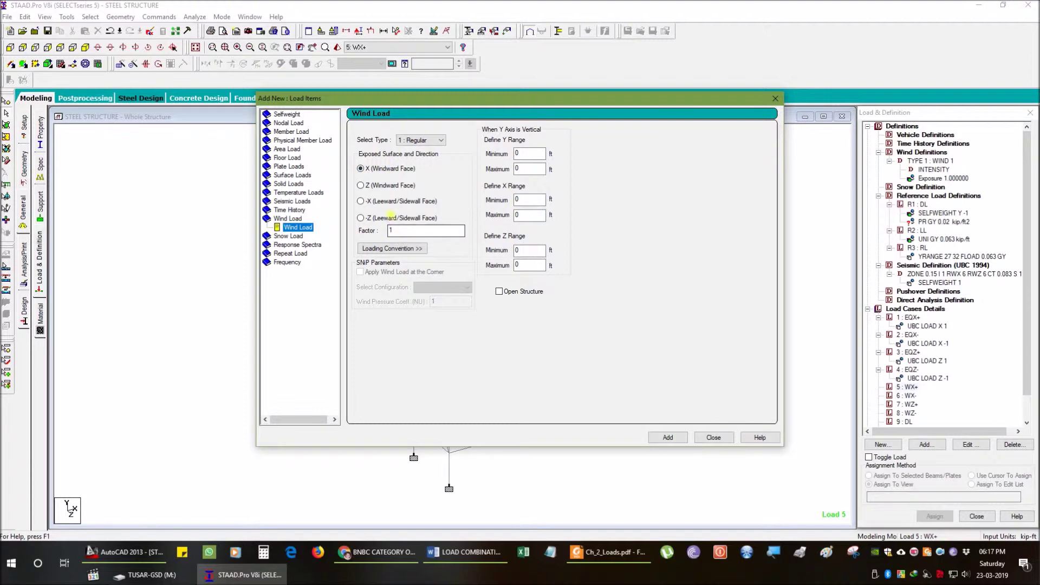
left_click(672, 438)
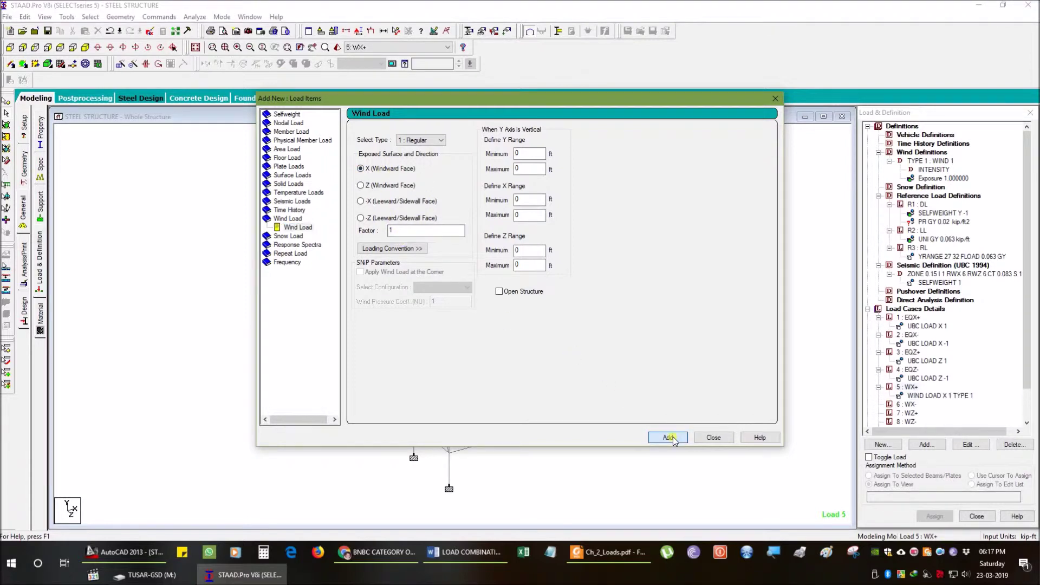
- Add a type 1 wind load on the X windward face with factor -1 to load case 6, WX-
left_click(911, 405)
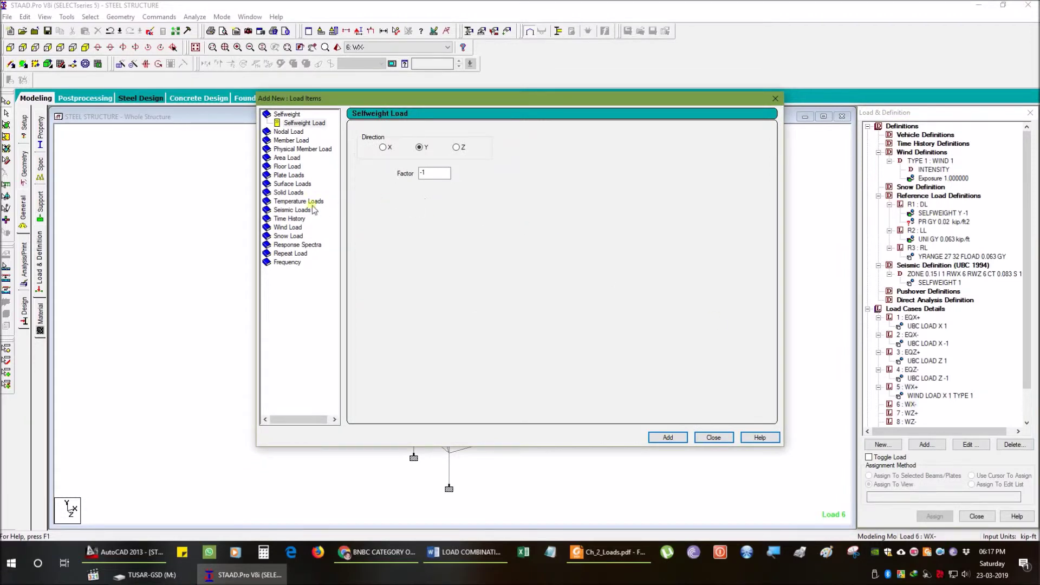
left_click(287, 228)
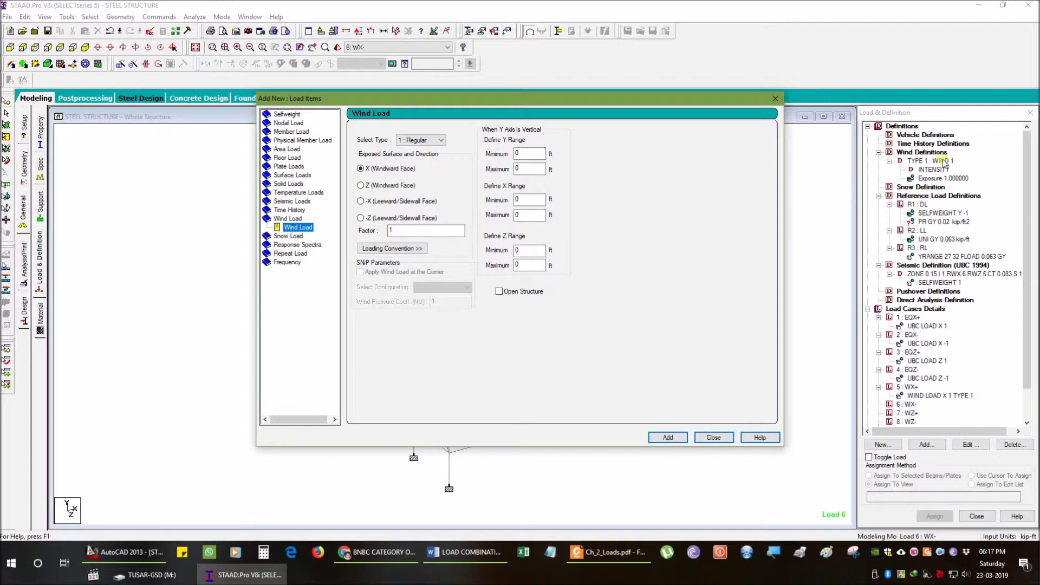
double_click(390, 230)
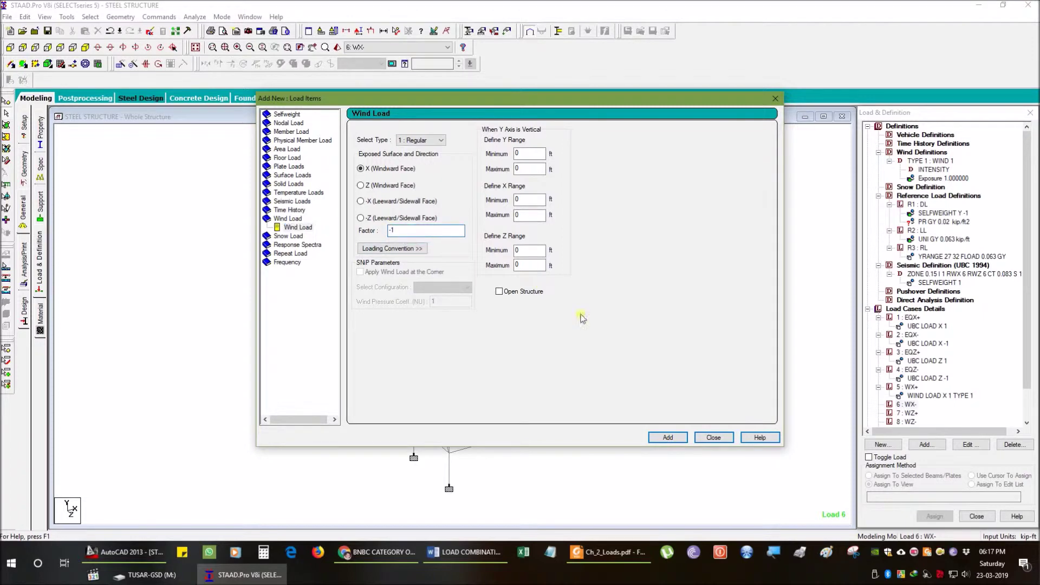
left_click(668, 437)
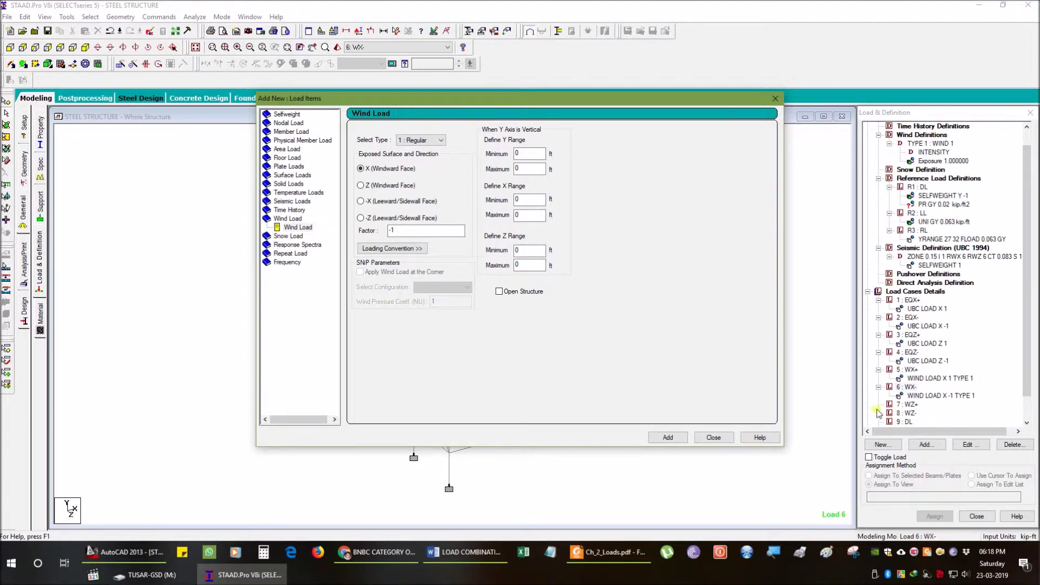
- Add a type 1 wind load on the X windward face with factor 1 to load case 7, WZ+
left_click(909, 405)
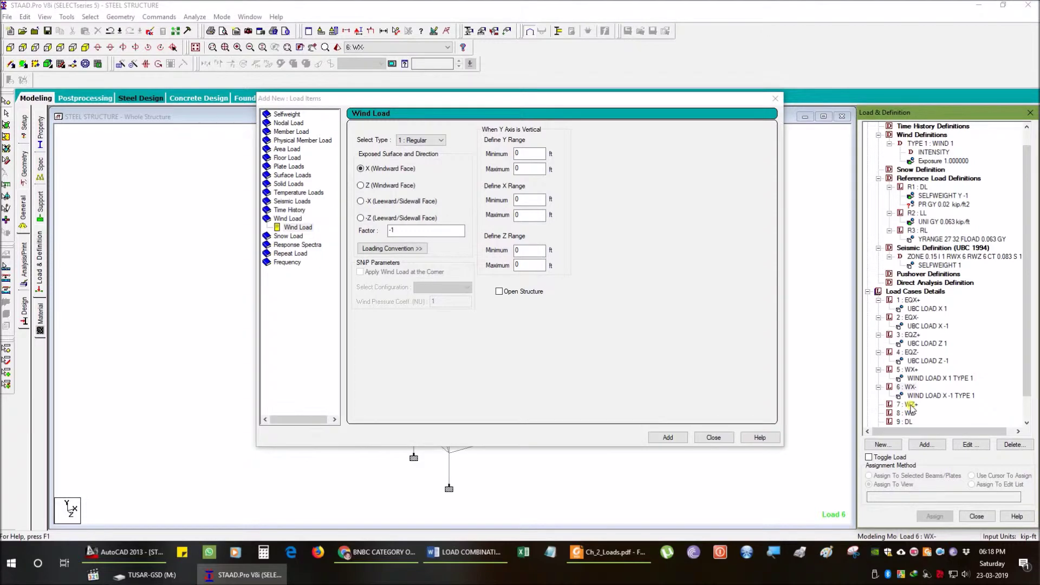
left_click(910, 406)
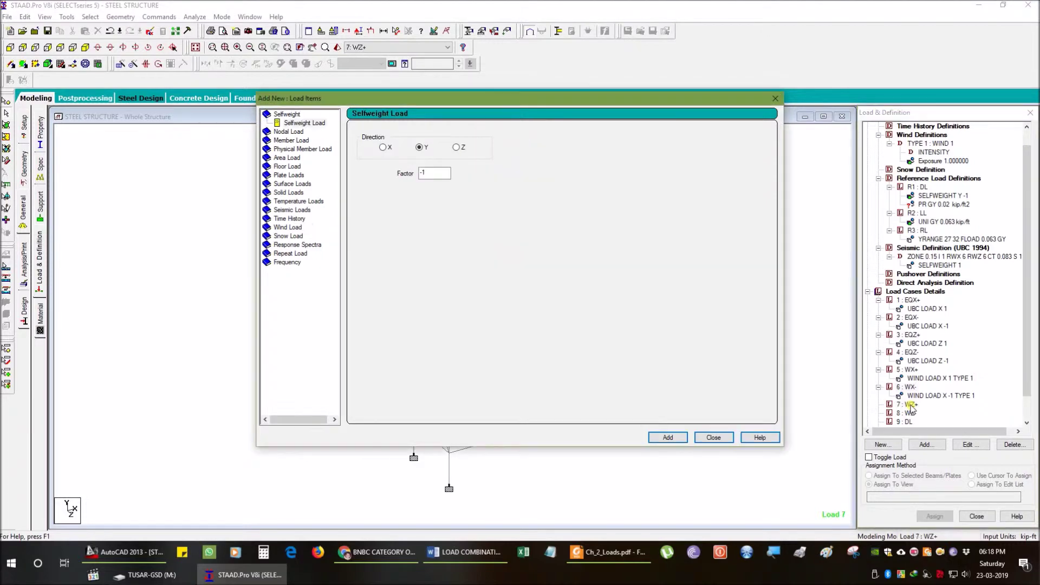
left_click(287, 227)
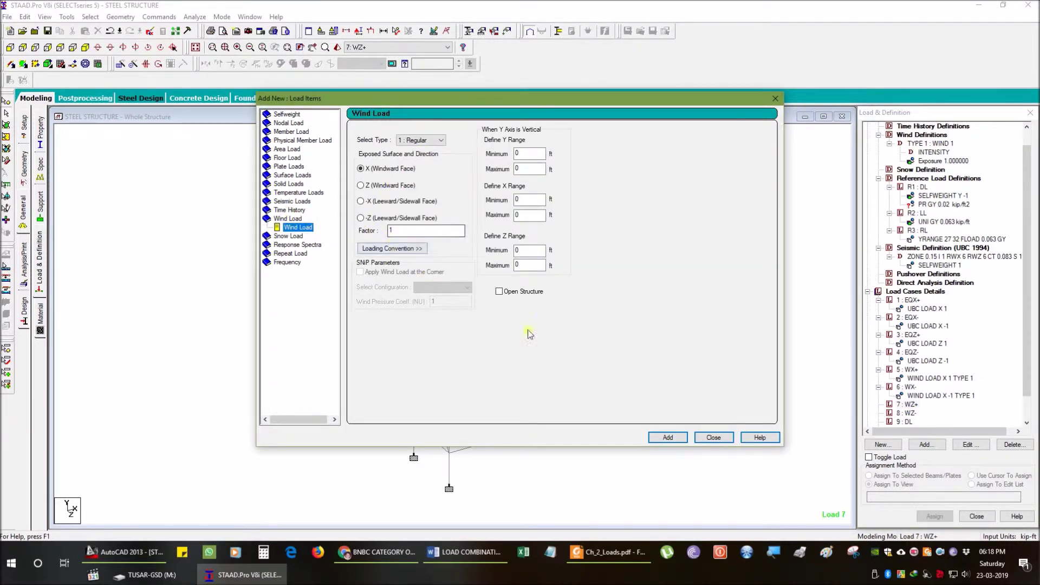
left_click(672, 438)
- Add a type 1 wind load on the X windward face with factor -1 to load case 8, WZ-, and finish adding wind items
scroll(878, 401, "down", 1)
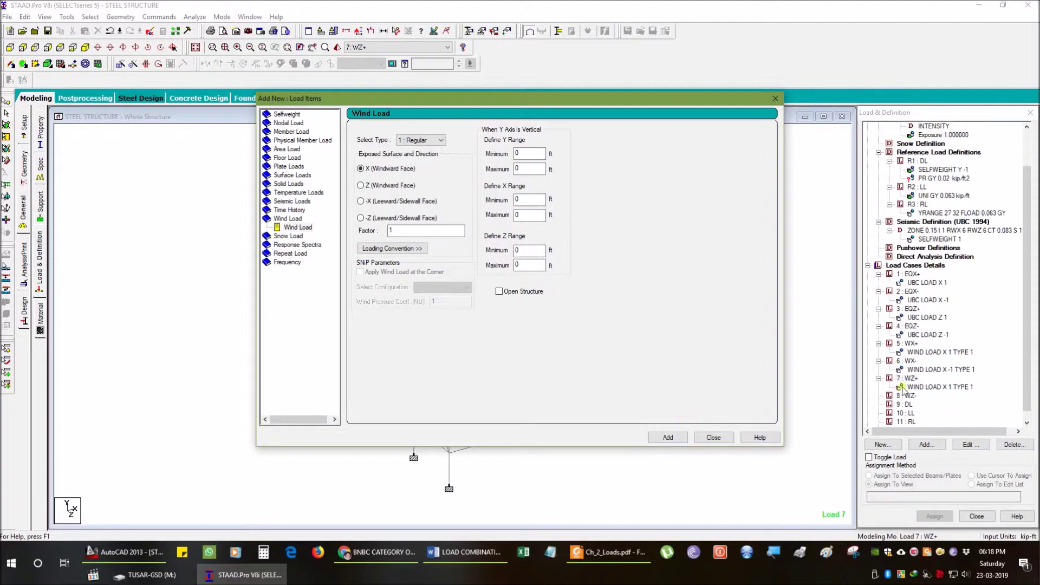
left_click(910, 398)
left_click(287, 229)
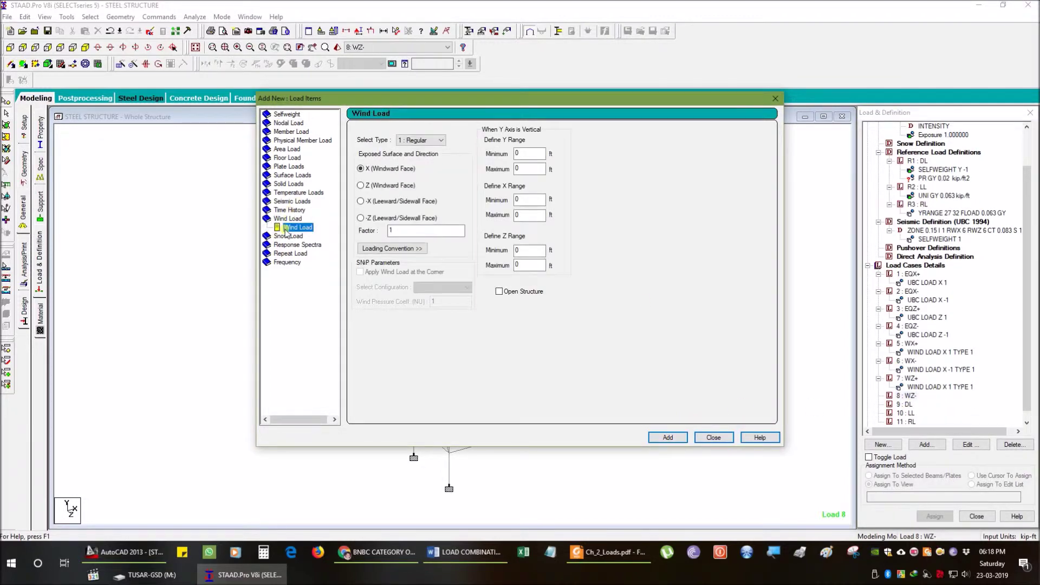
left_click(391, 233)
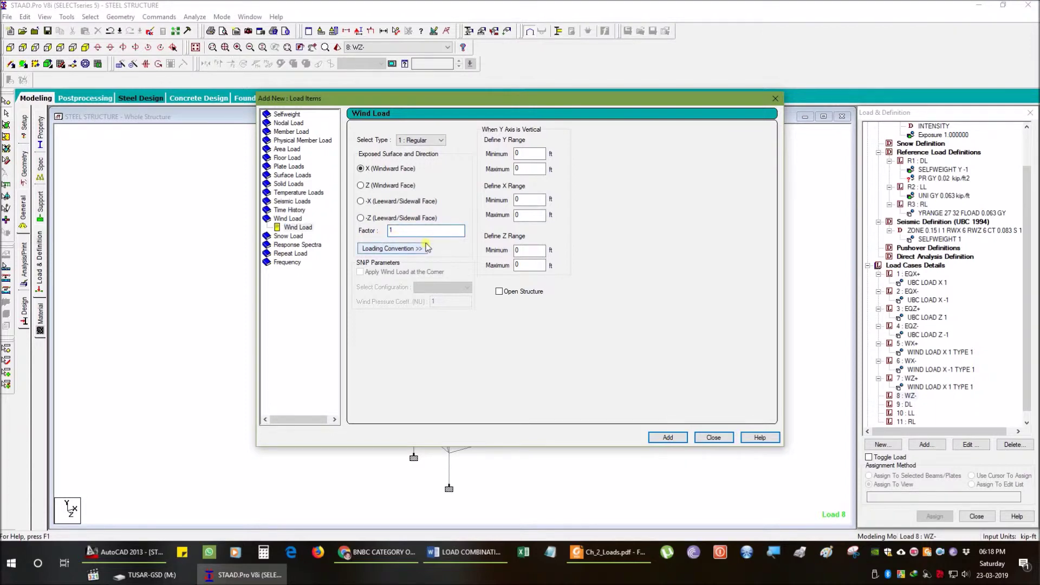
left_click(668, 437)
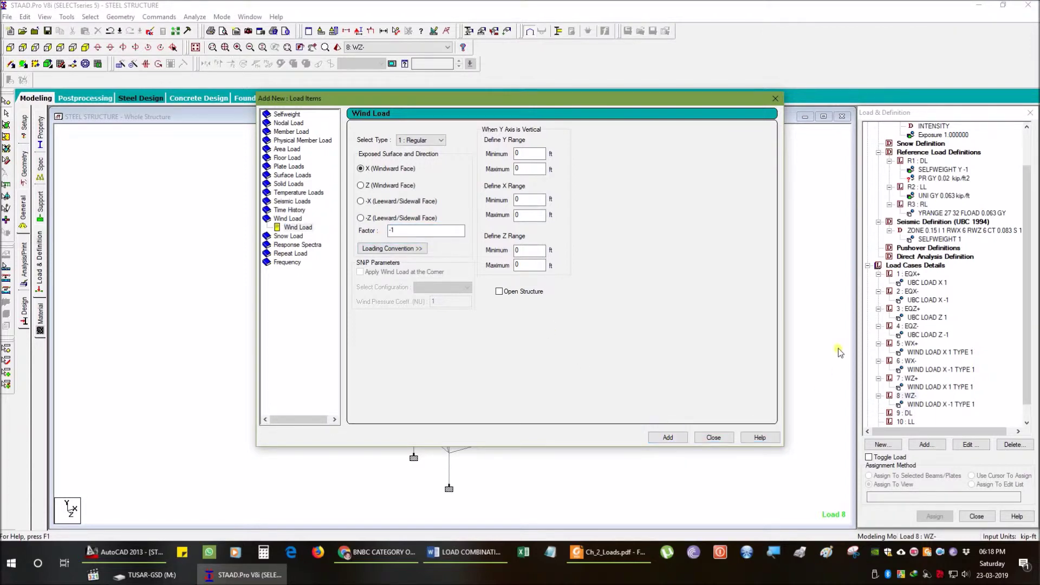
left_click(713, 437)
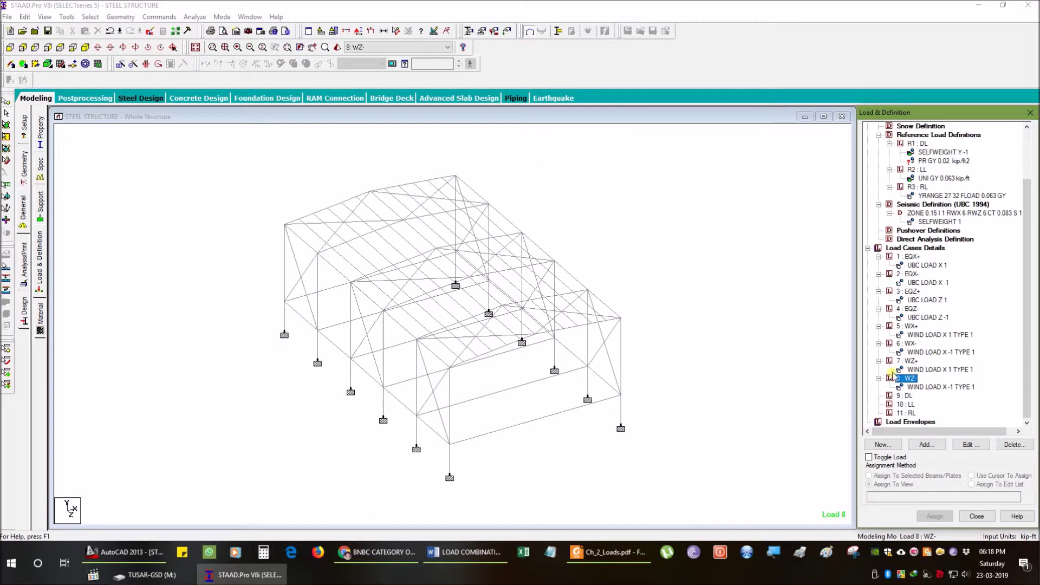
- Add reference load R1: DL with factor 1 to load case 9, DL
left_click(908, 398)
left_click(925, 445)
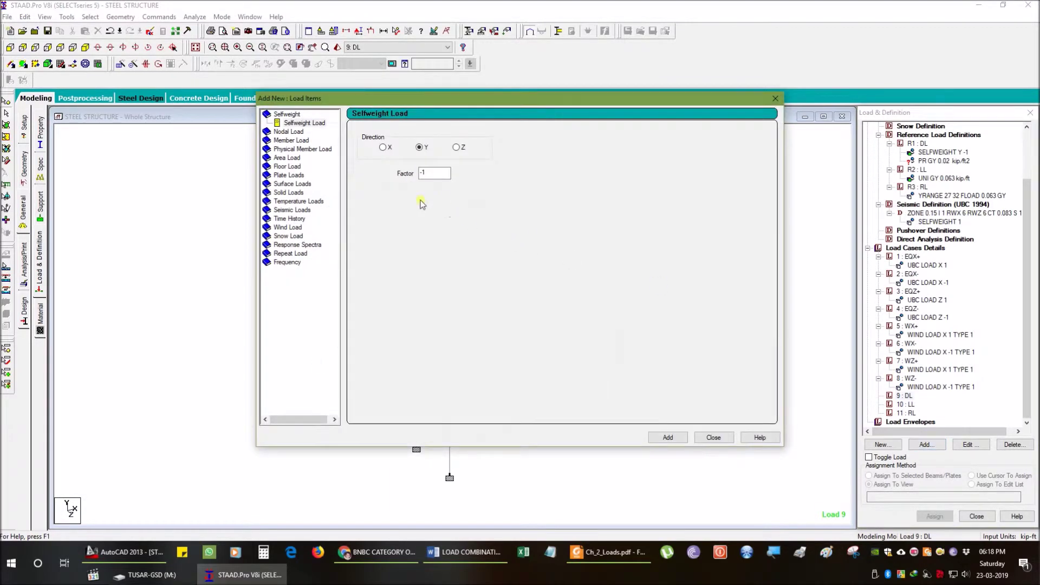
left_click(299, 254)
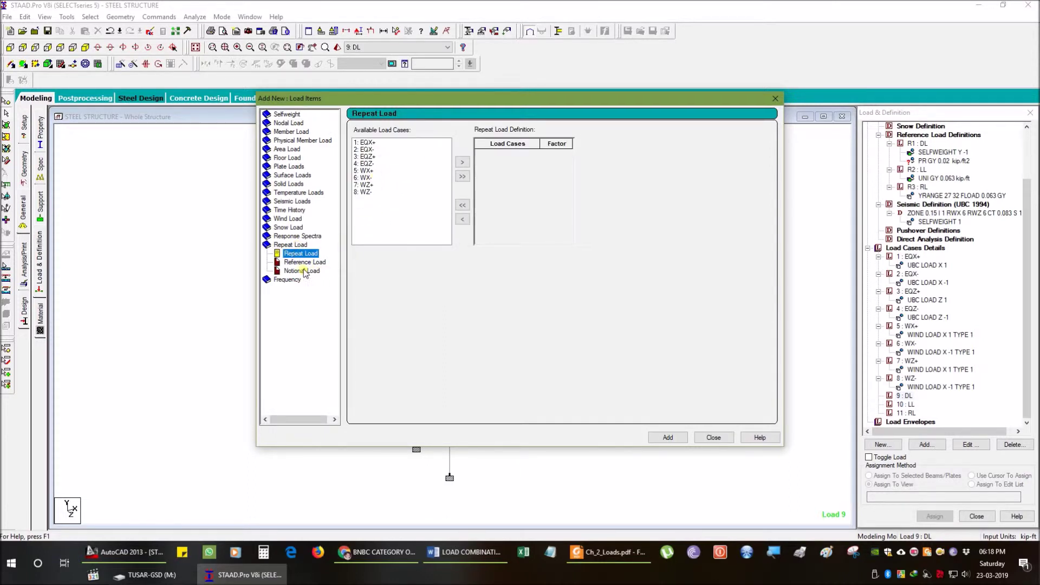
left_click(304, 262)
left_click(364, 142)
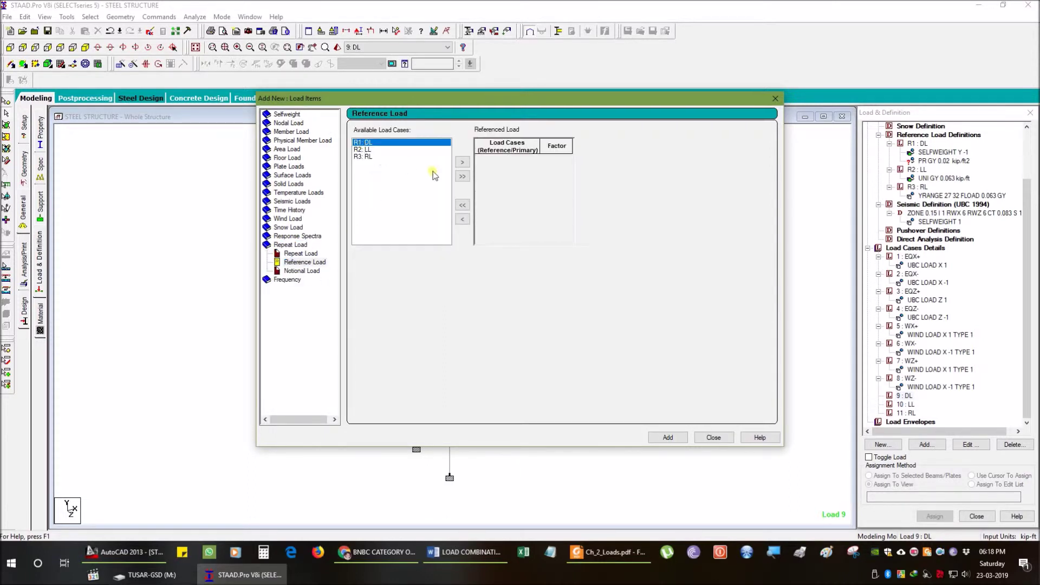
left_click(463, 162)
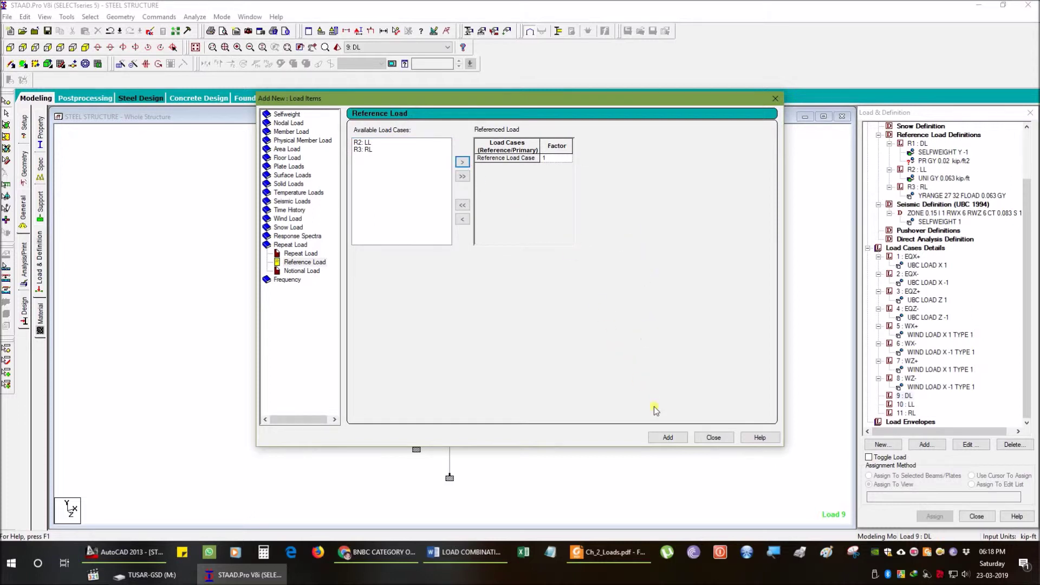
left_click(668, 437)
- Add reference load R2: LL with factor 1 to load case 10, LL
scroll(973, 377, "down", 1)
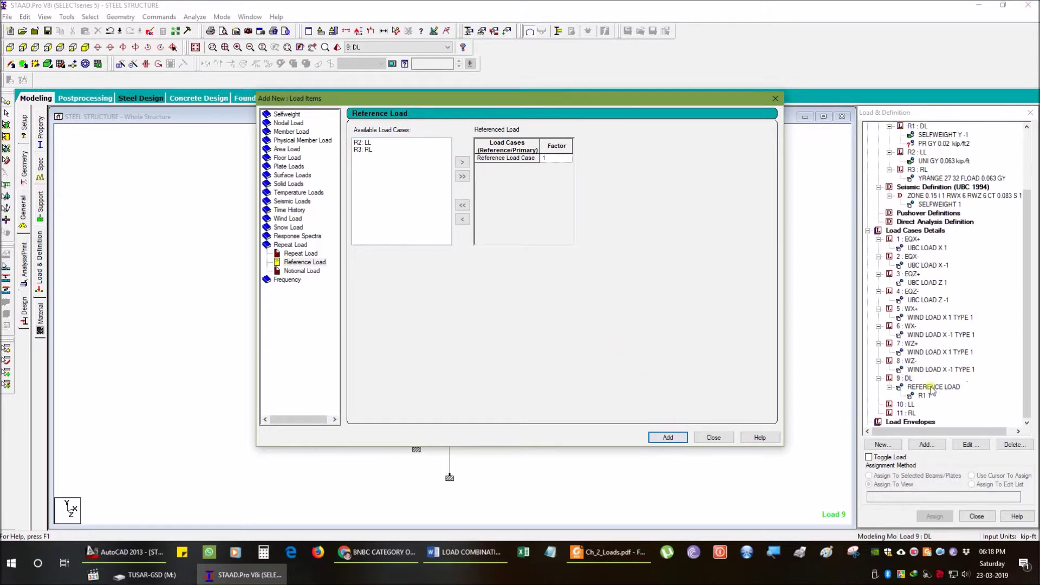
left_click(911, 407)
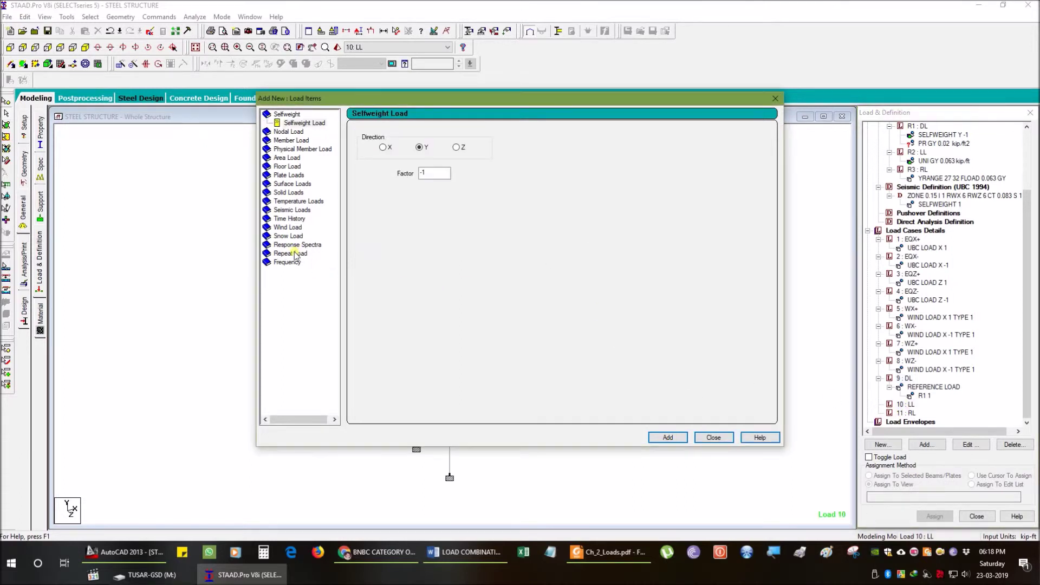
left_click(296, 254)
left_click(298, 262)
left_click(362, 156)
left_click(362, 149)
left_click(462, 162)
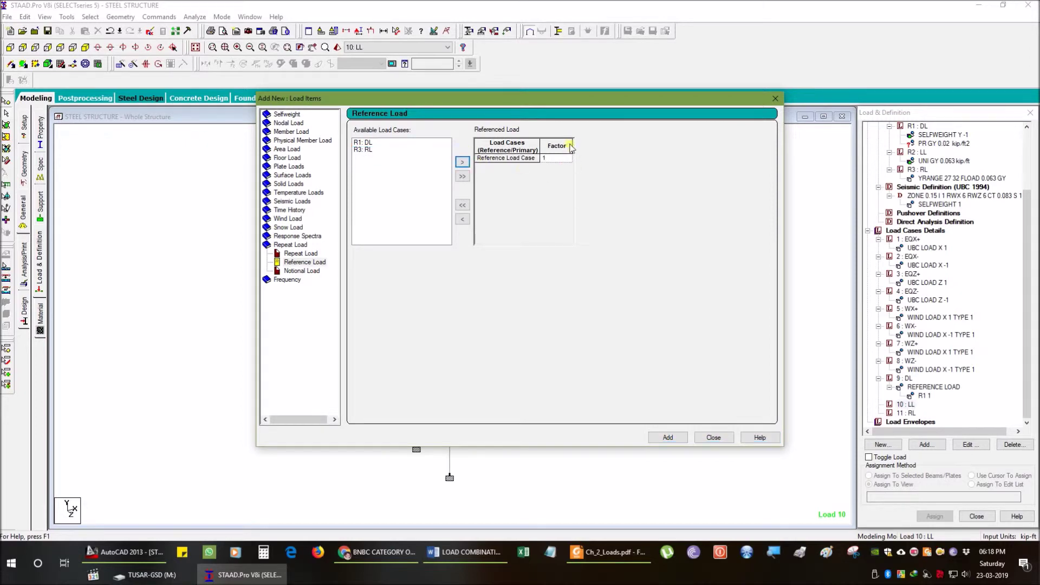
left_click(667, 437)
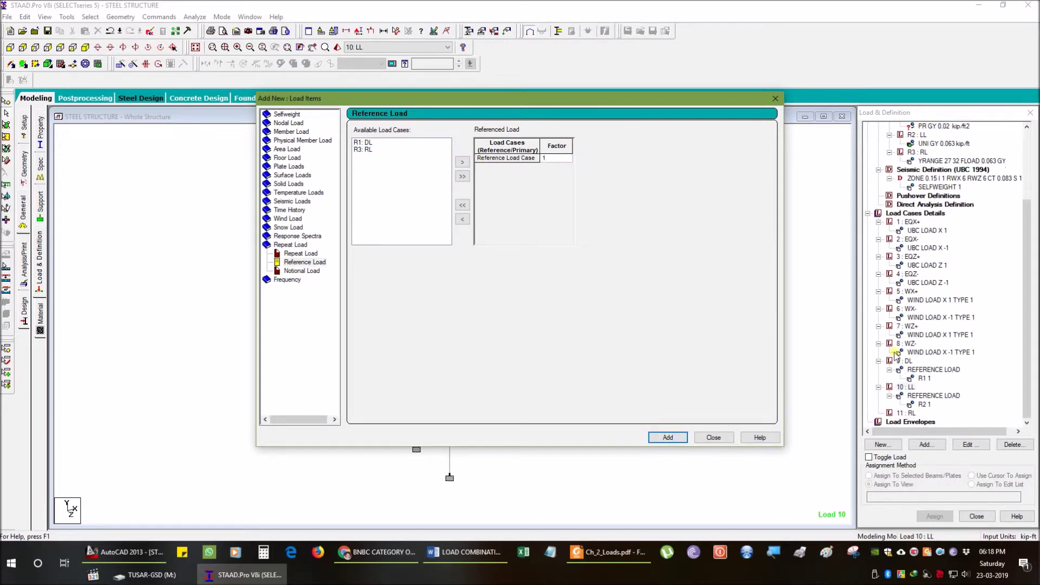
- Add reference load R3: RL with factor 1 to load case 11, RL, and finish adding load items
left_click(910, 413)
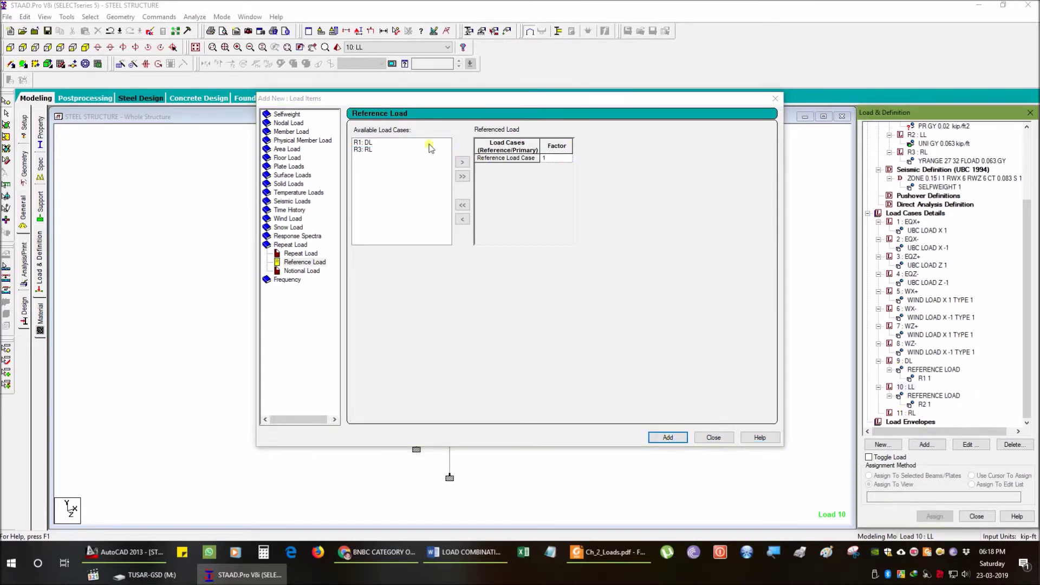
left_click(290, 253)
left_click(305, 263)
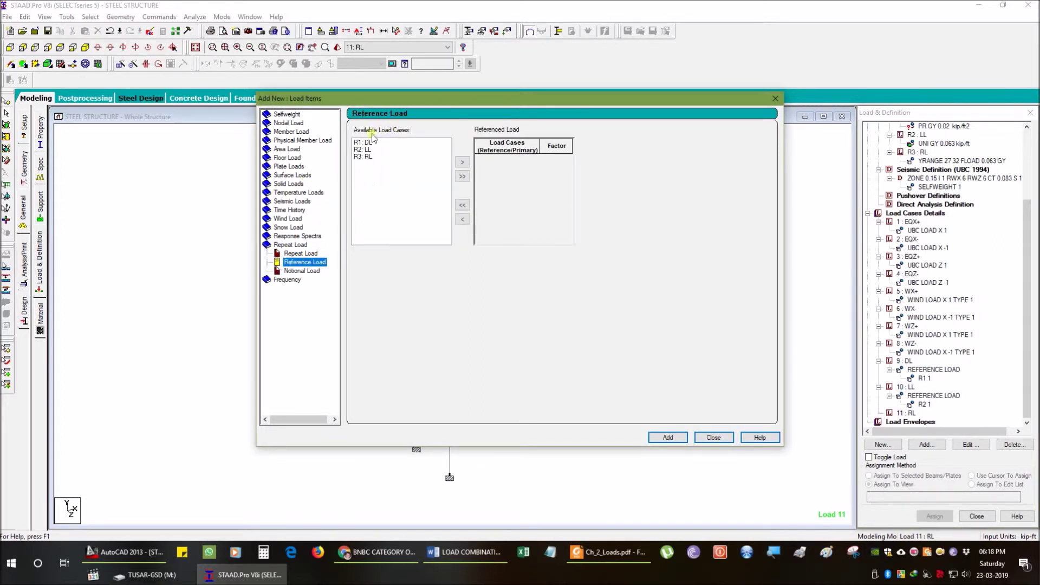
left_click(362, 157)
left_click(463, 163)
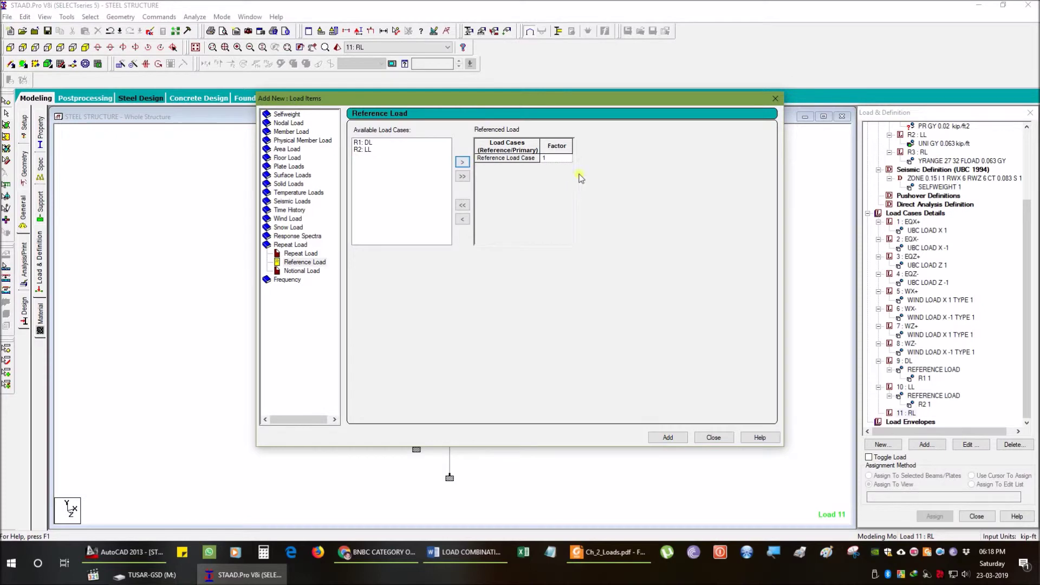
left_click(664, 439)
left_click(713, 437)
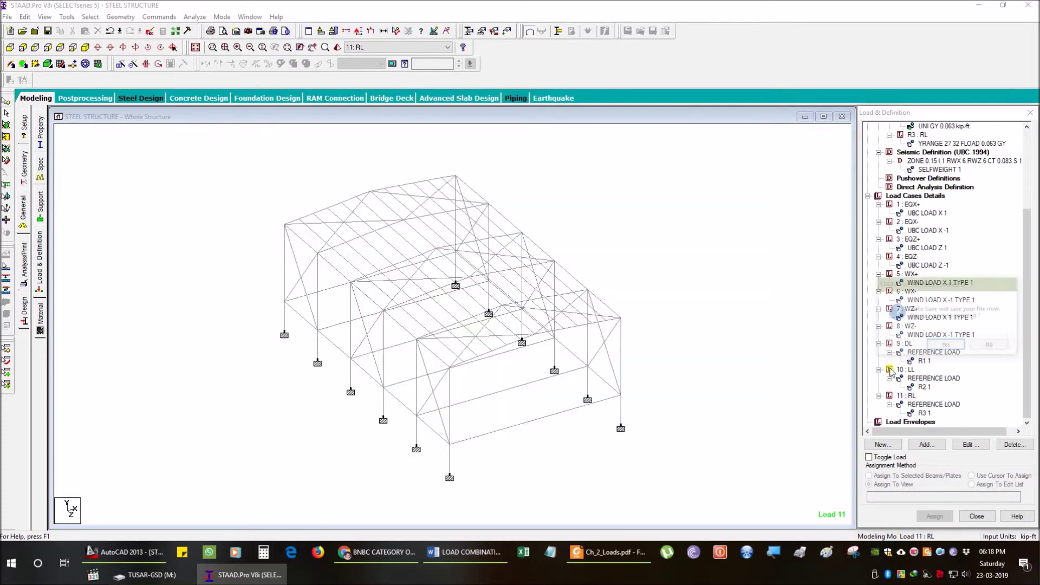
- Accept the auto save and save the modified structure file
left_click(946, 345)
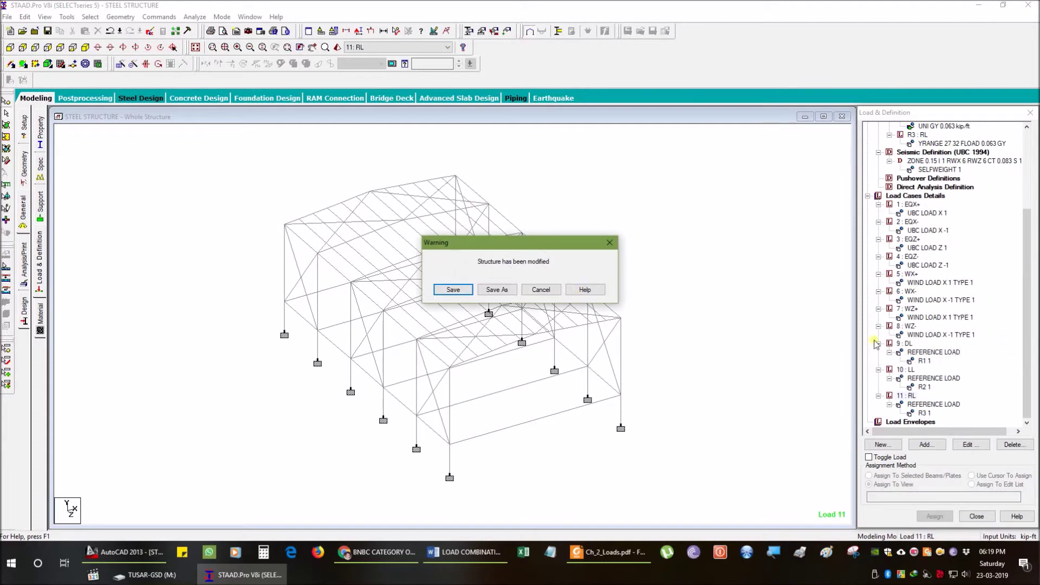
left_click(453, 290)
scroll(959, 304, "up", 1)
scroll(939, 300, "down", 1)
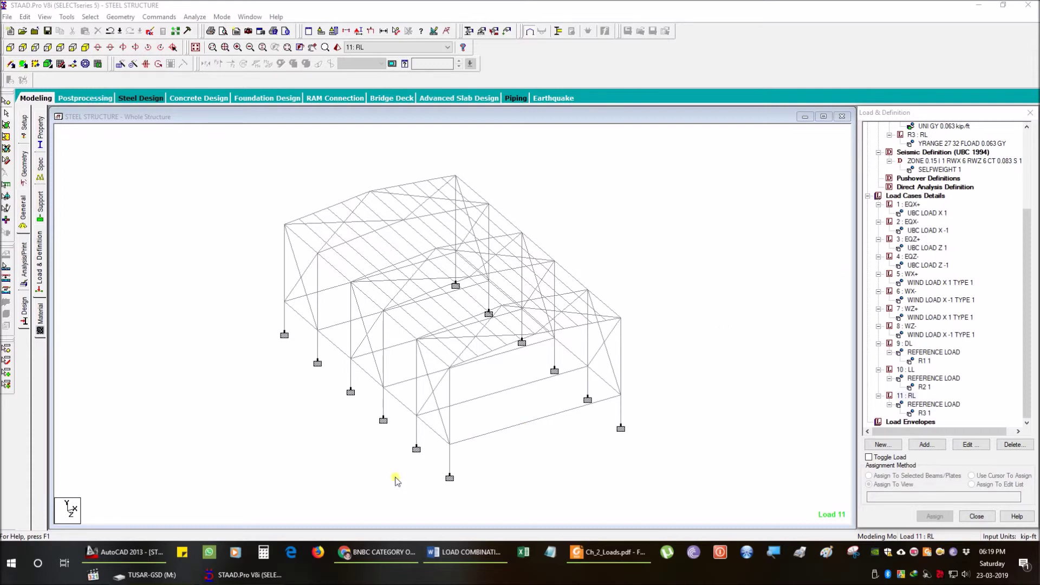
- Switch to Ch_2_Loads.pdf in Foxit Reader and examine the section 2.7.5.2 load combinations for steel structures and the load symbol definitions
left_click(599, 554)
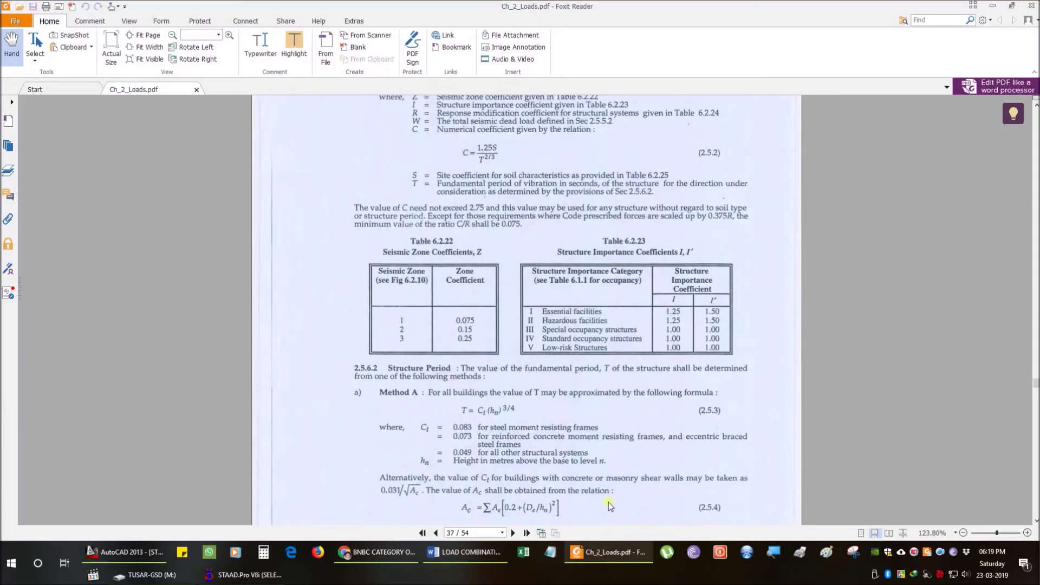
scroll(521, 336, "down", 15)
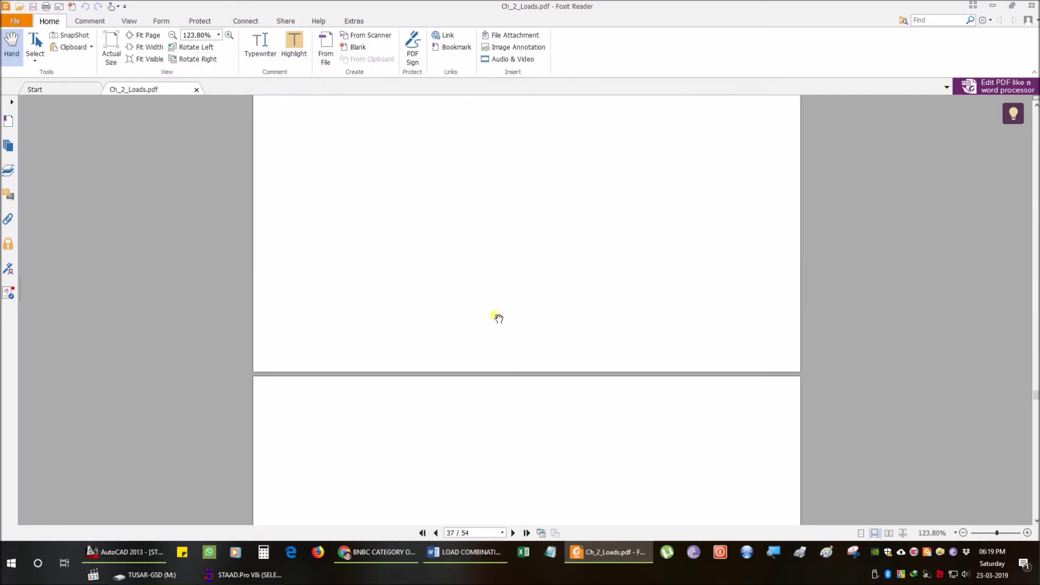
scroll(508, 311, "down", 20)
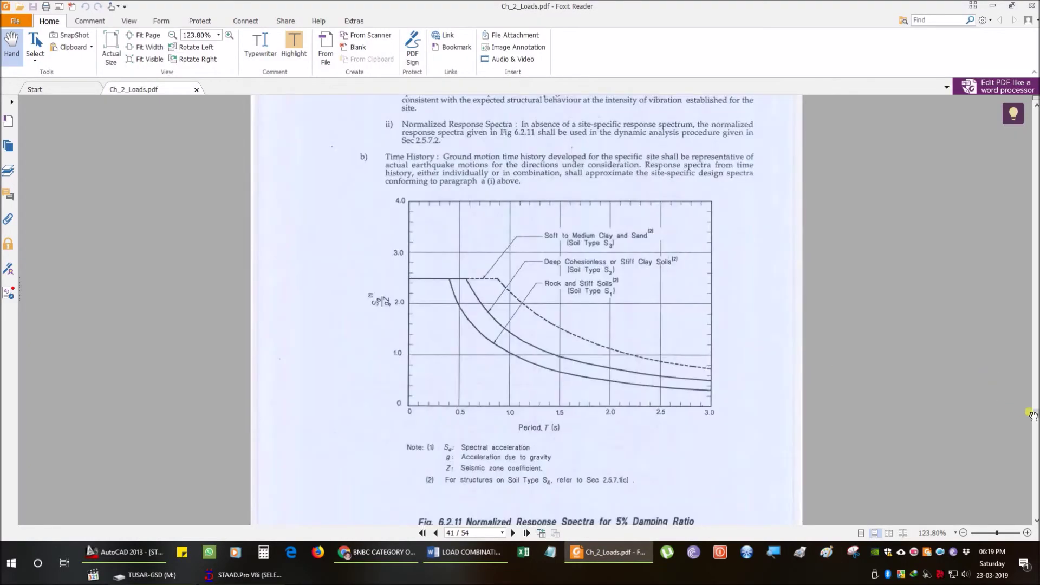
scroll(584, 371, "down", 20)
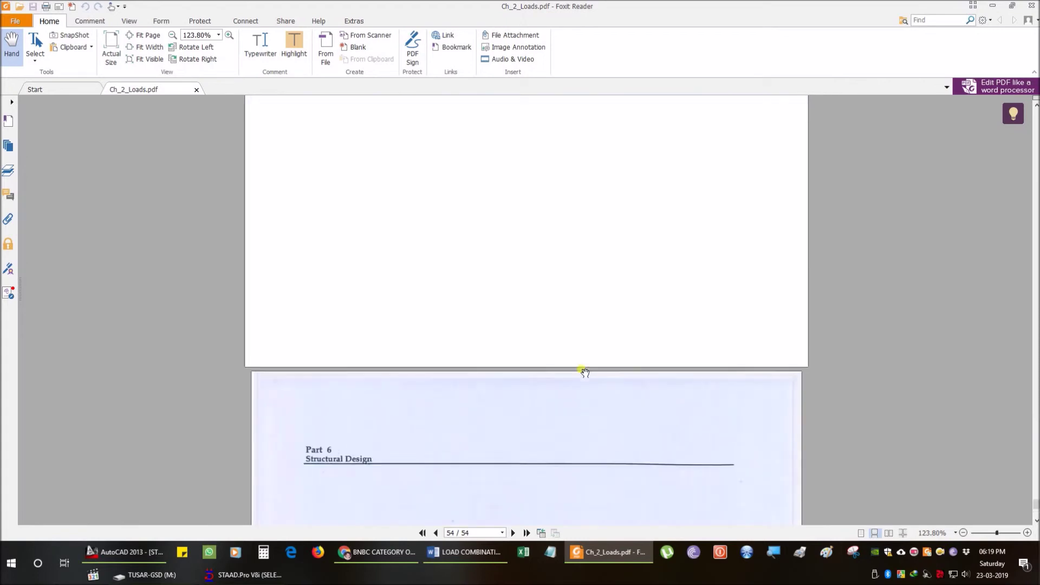
scroll(584, 372, "up", 20)
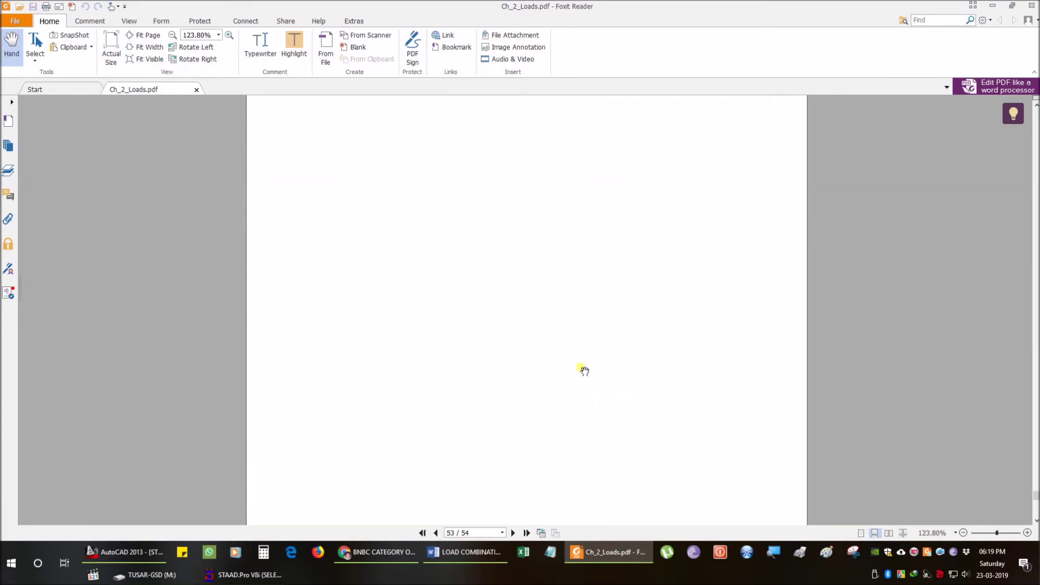
scroll(421, 343, "down", 6)
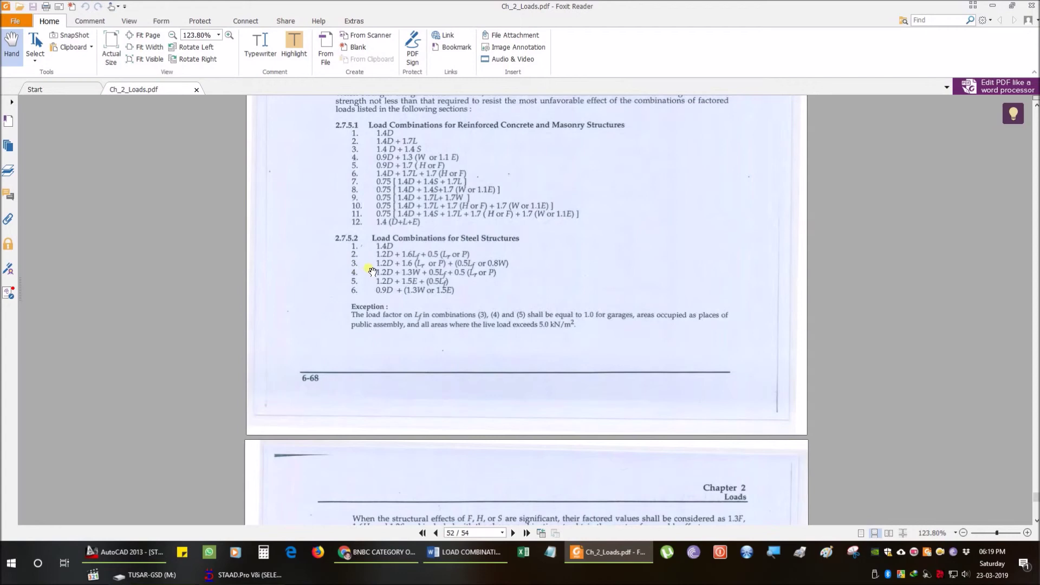
scroll(375, 255, "down", 3)
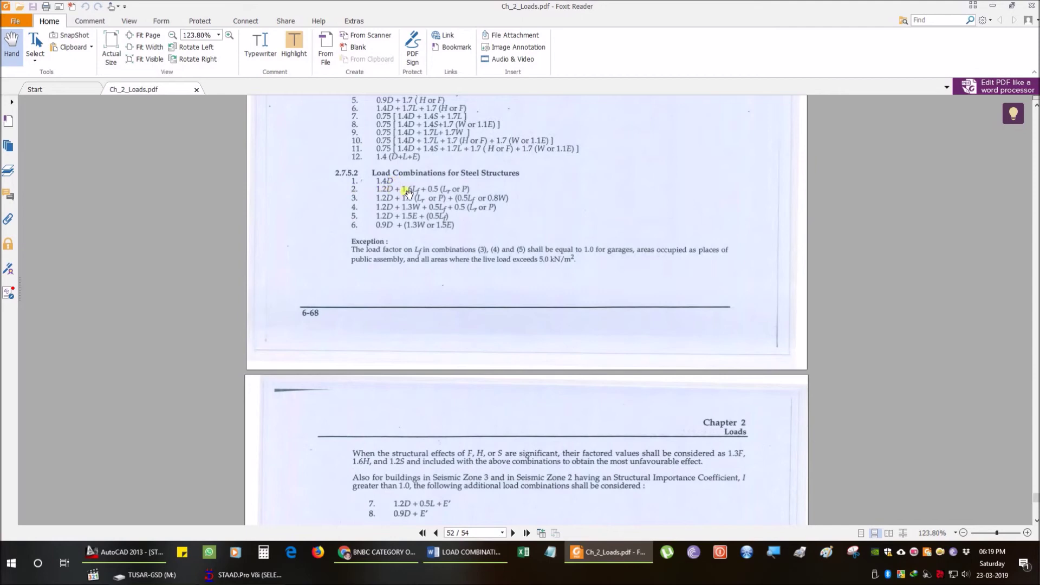
scroll(425, 193, "up", 3)
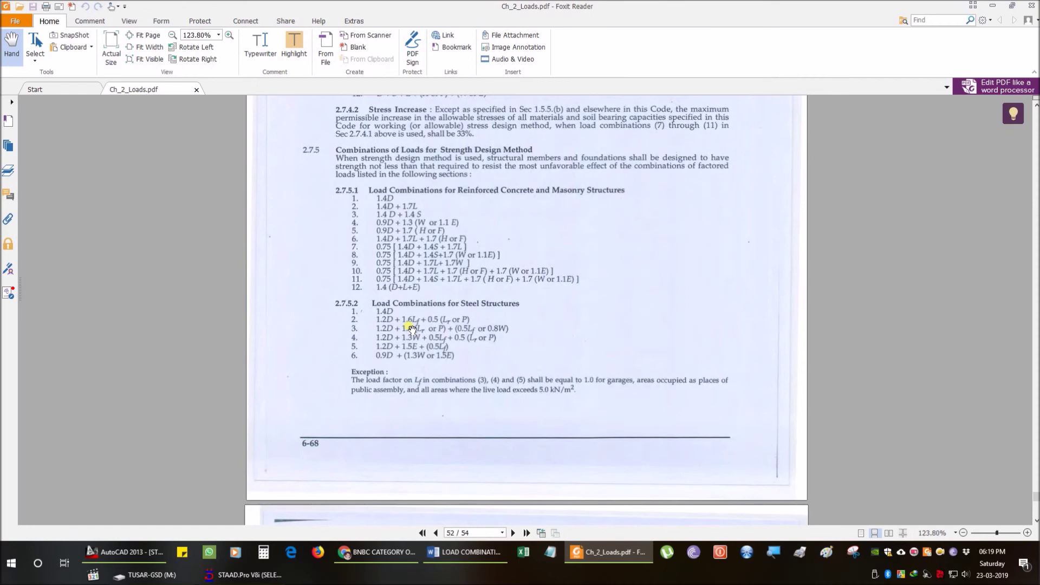
scroll(411, 328, "up", 10)
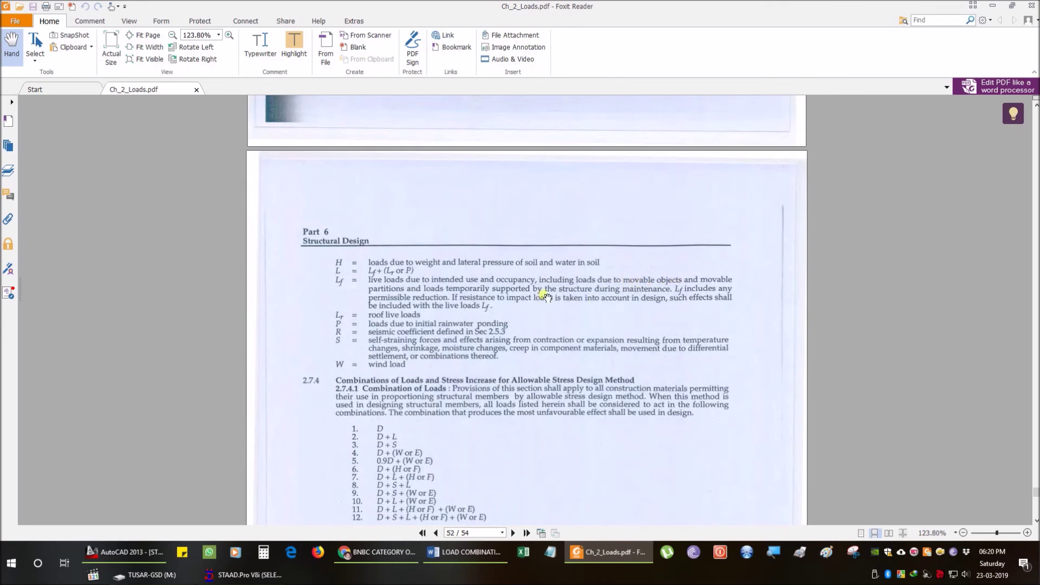
scroll(456, 253, "down", 8)
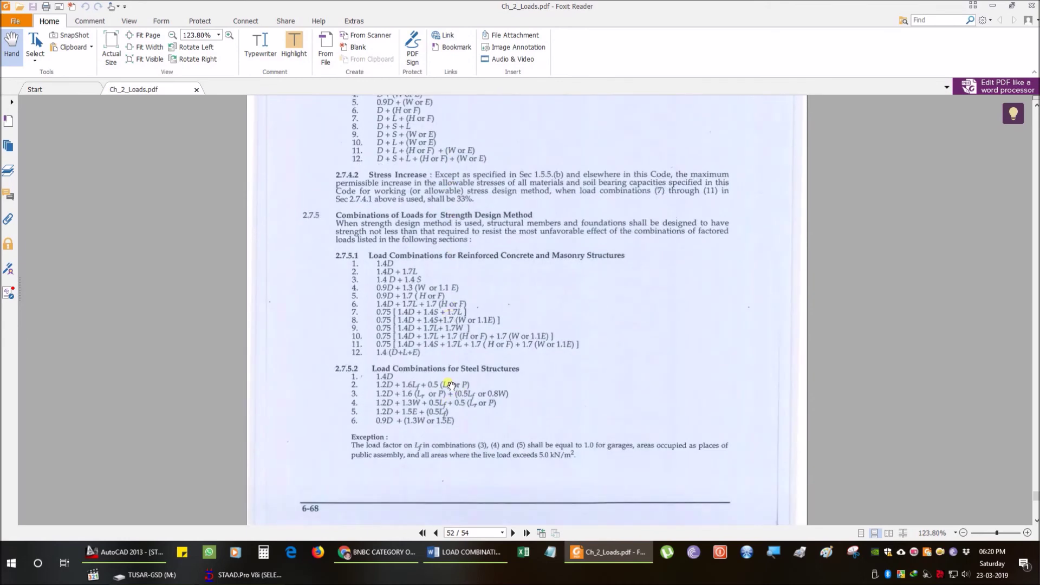
scroll(389, 398, "down", 1)
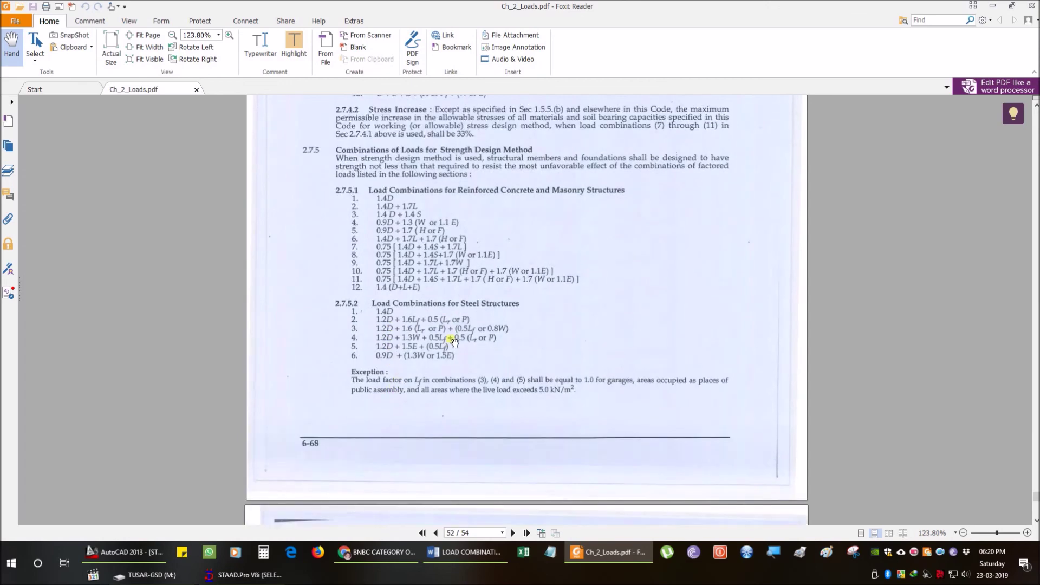